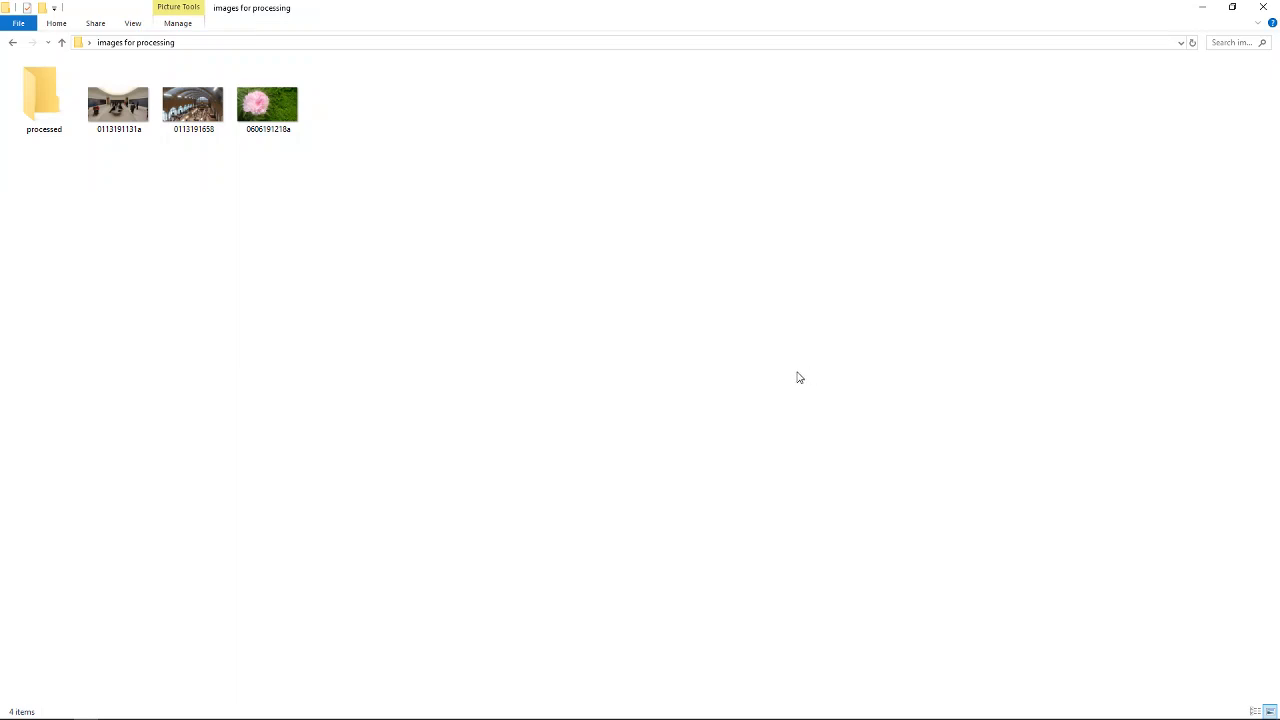
Switch to Chrome, search the web for "faststone" in a new tab and examine the FastStone Image Viewer description.
mouse_move(340, 716)
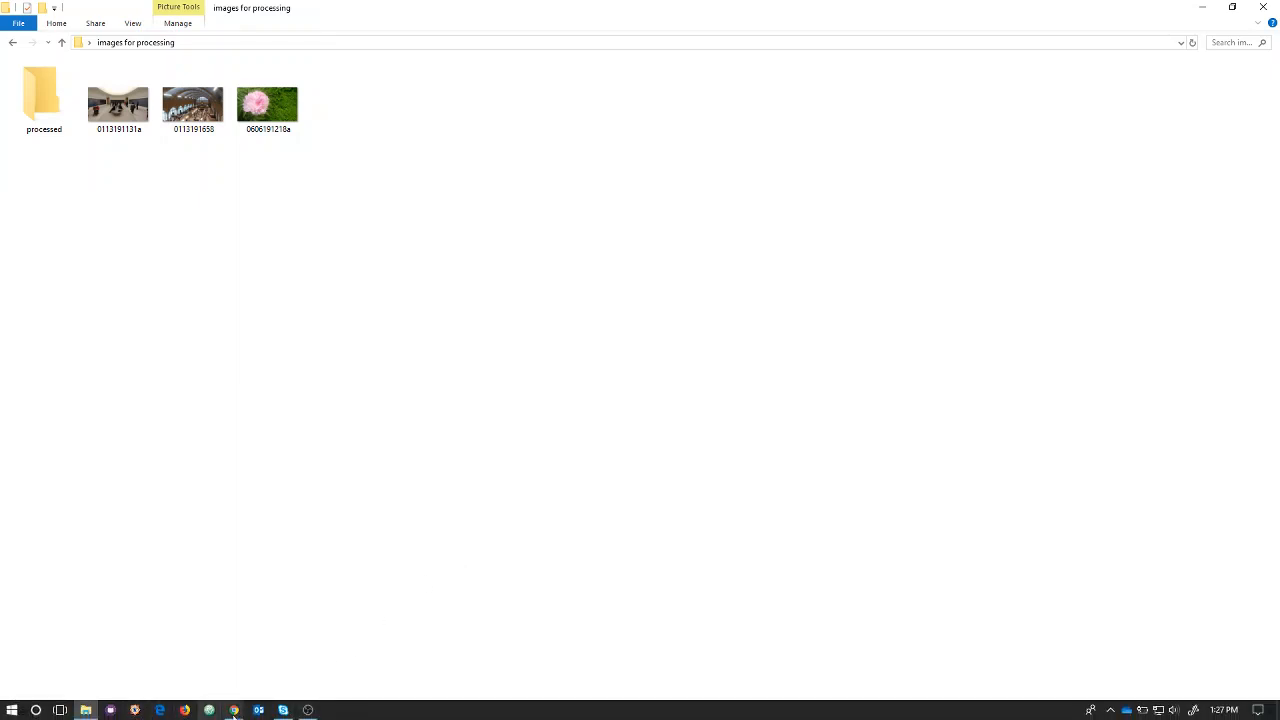
mouse_move(234, 710)
left_click(281, 663)
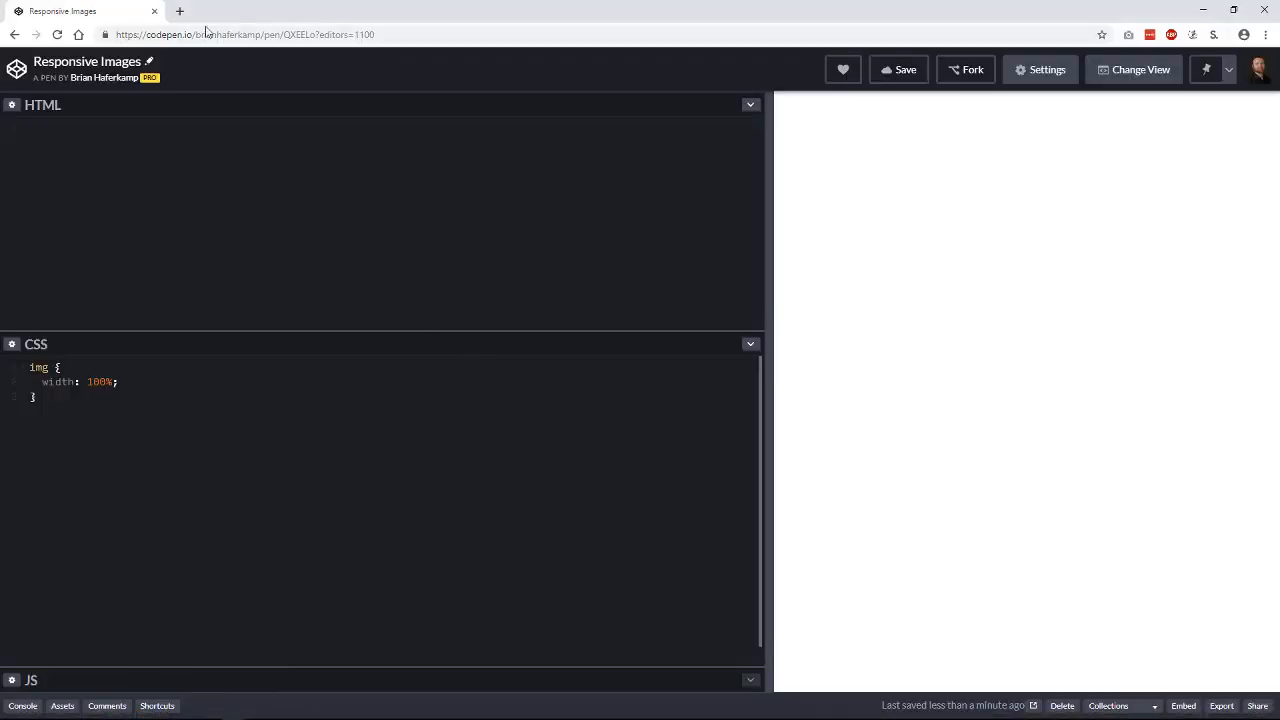
left_click(180, 11)
type("faststone")
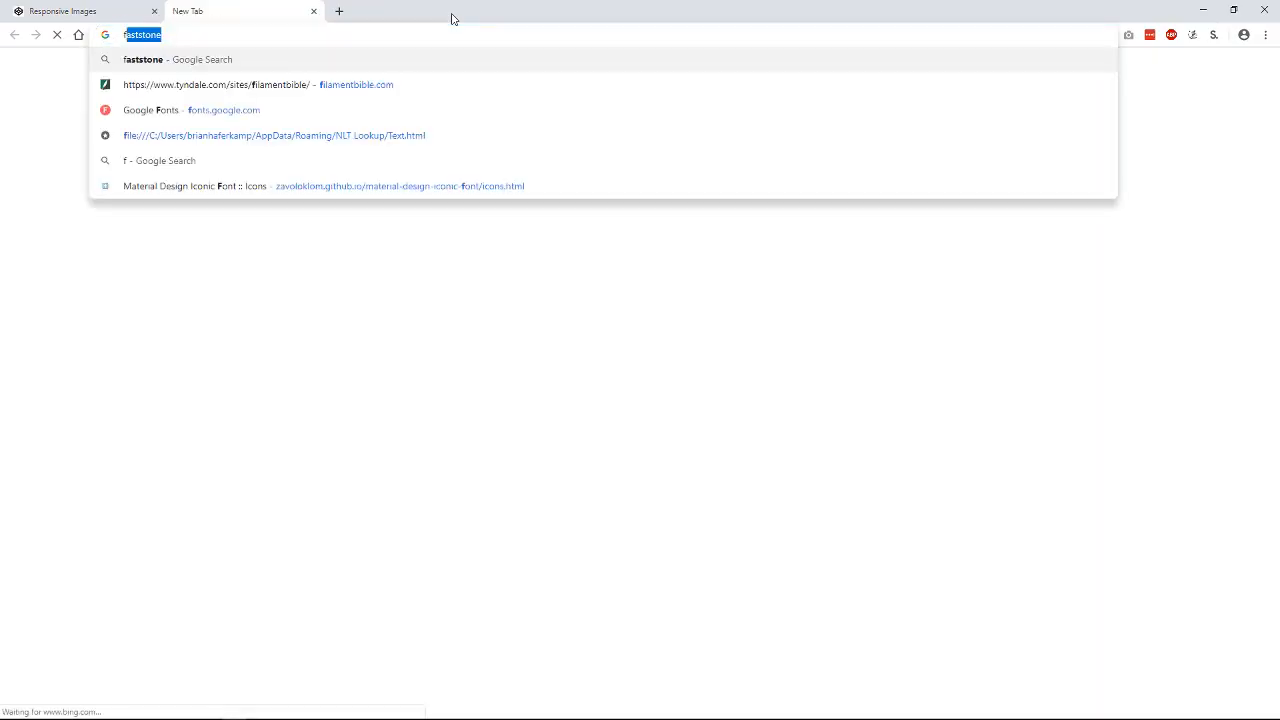
key("Return")
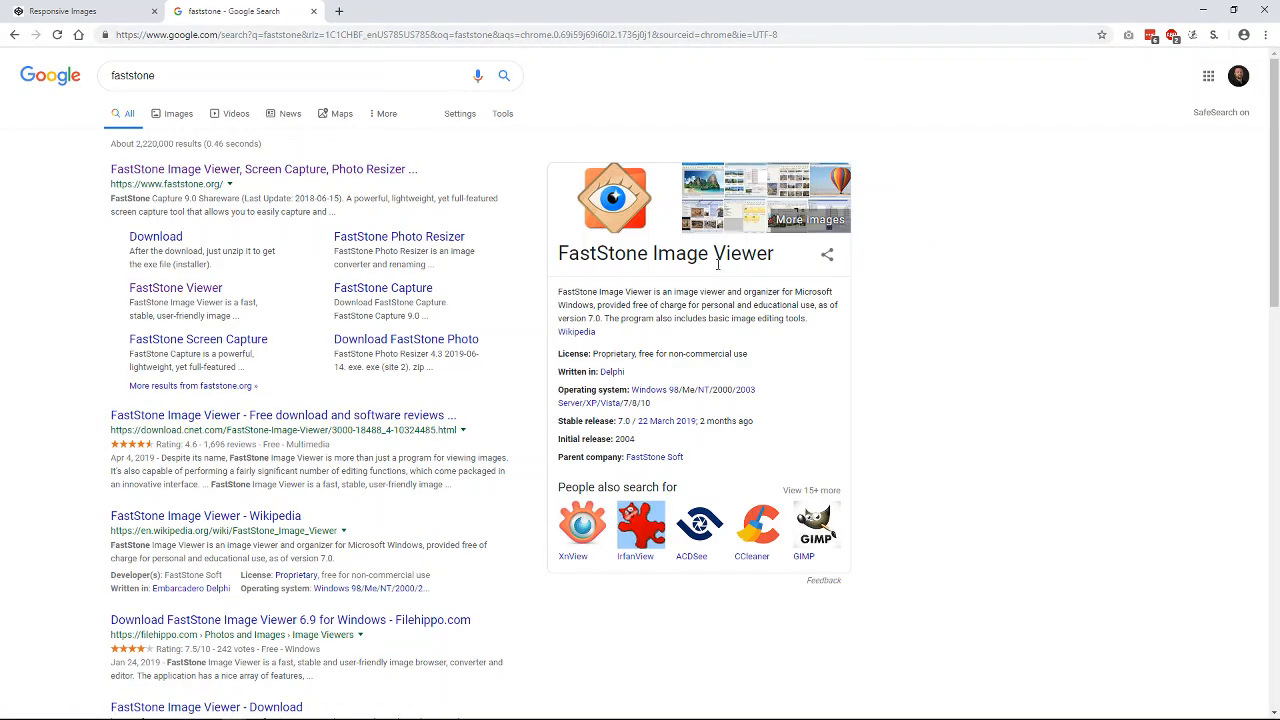
triple_click(626, 291)
left_click(808, 333)
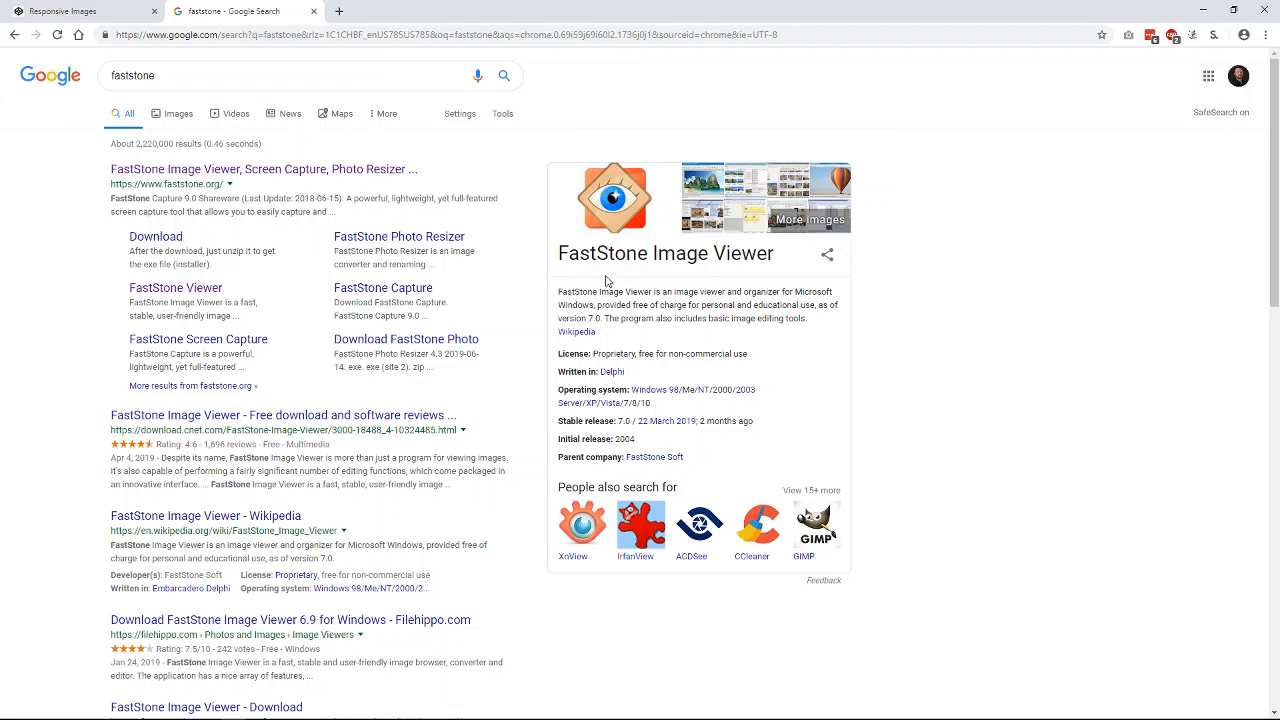
Open the FastStone website from the search results, check the supported Windows versions and open the Image Viewer details page.
left_click(369, 177)
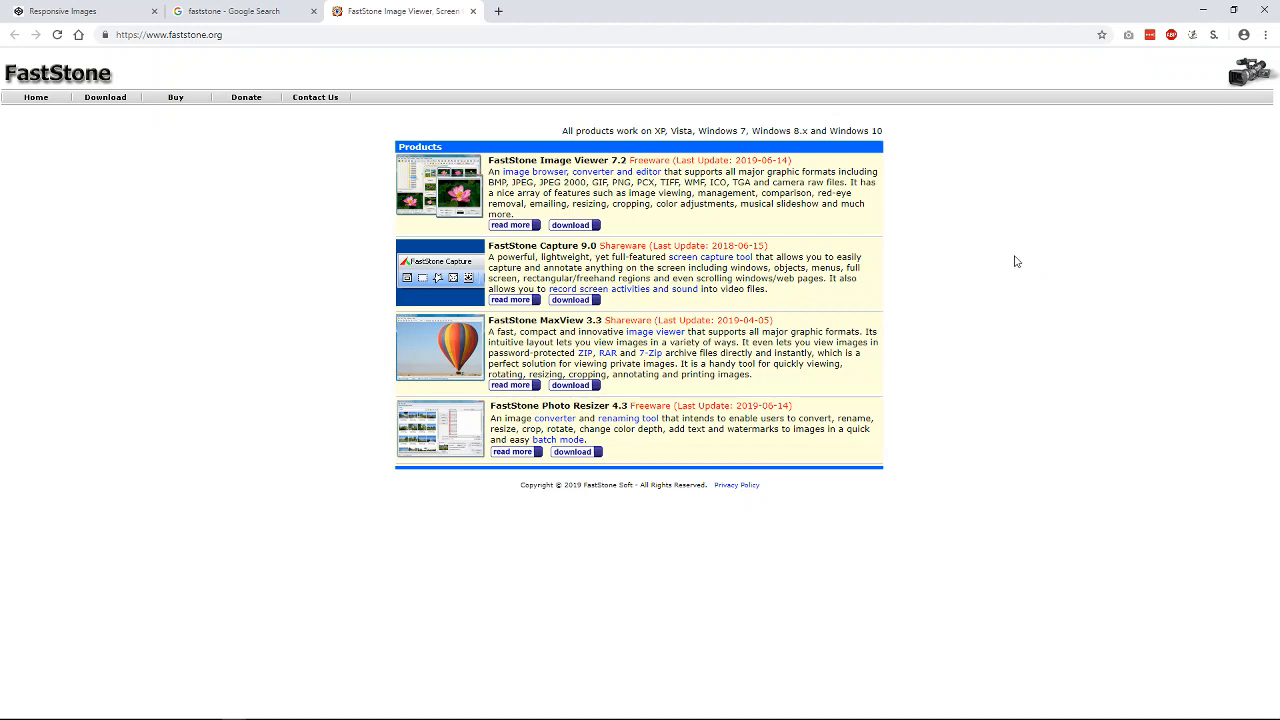
left_click_drag(606, 131, 876, 143)
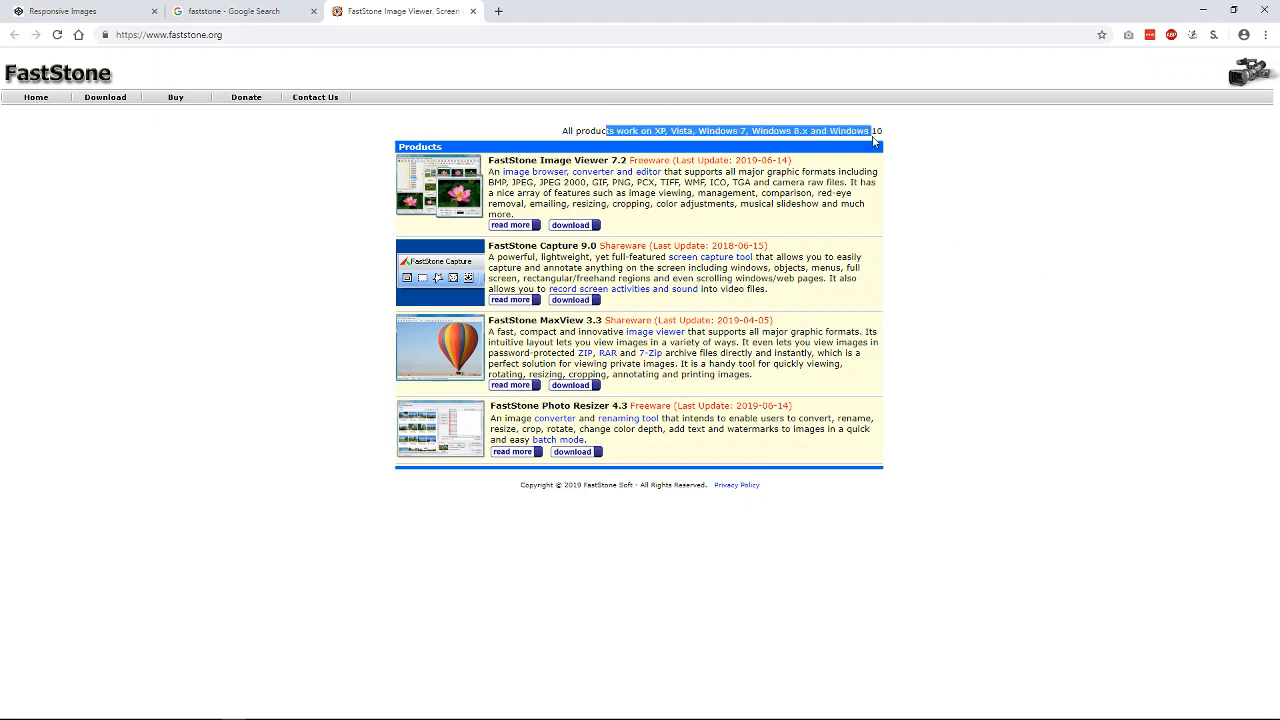
left_click(1033, 215)
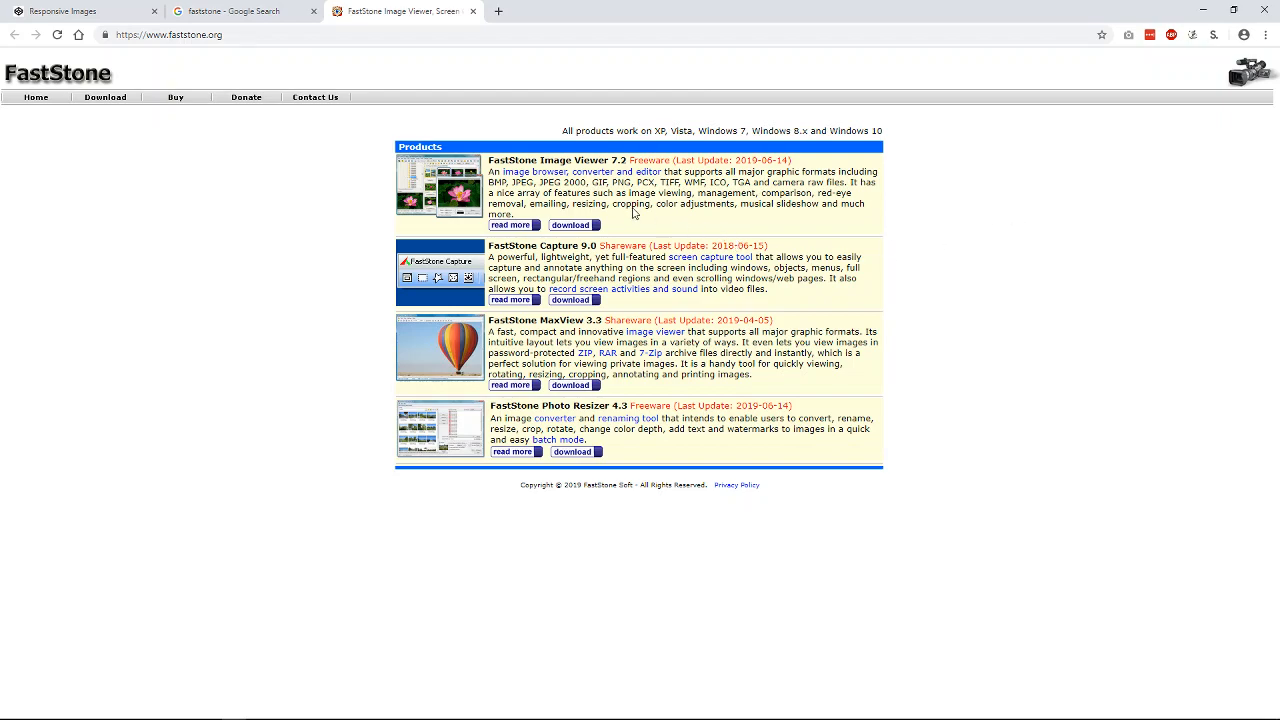
left_click(535, 227)
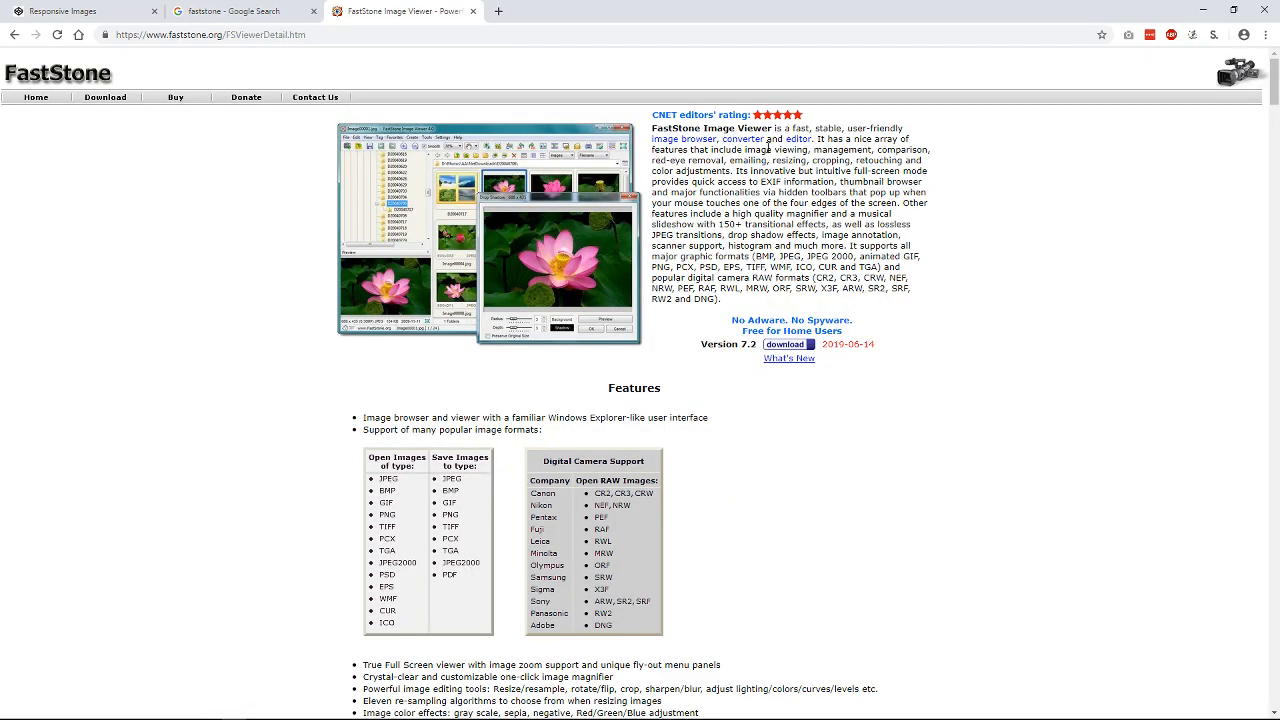
Examine the FastStone Image Viewer page for its description, supported image formats, feature list, and adware and licensing notes.
left_click_drag(717, 158, 977, 277)
left_click(990, 289)
scroll(1025, 345, "down", 1)
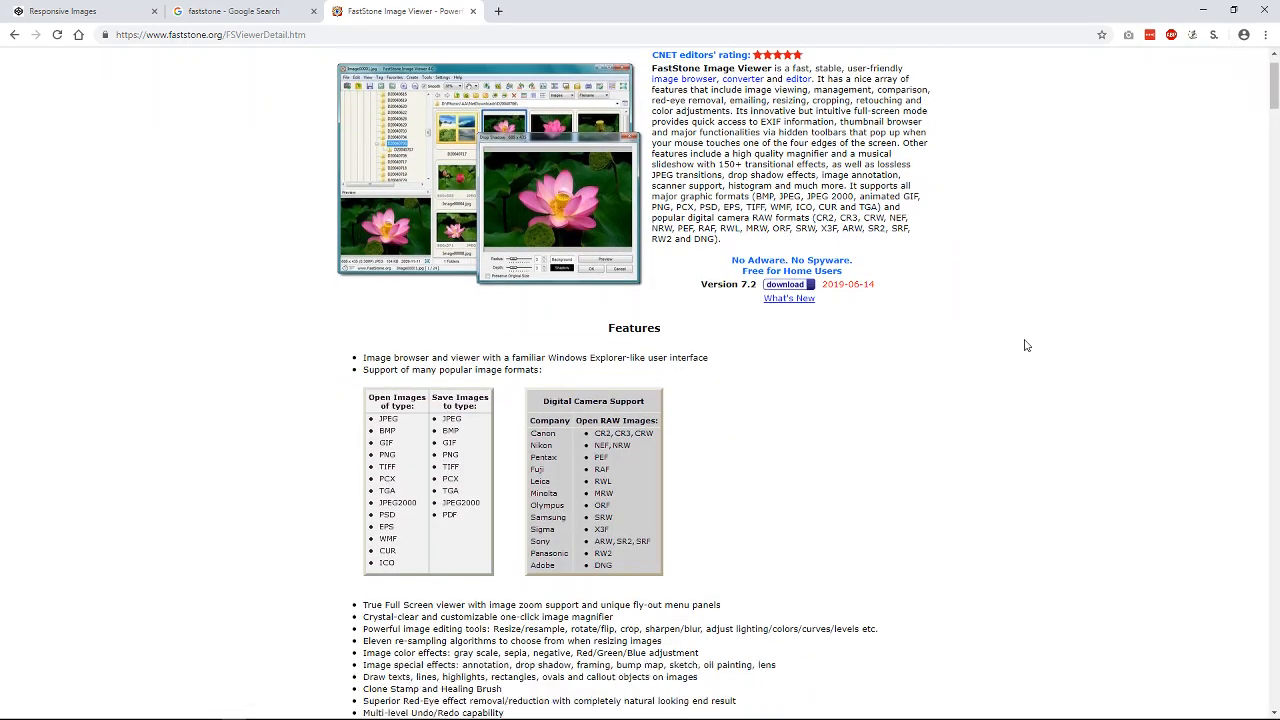
scroll(1025, 345, "down", 2)
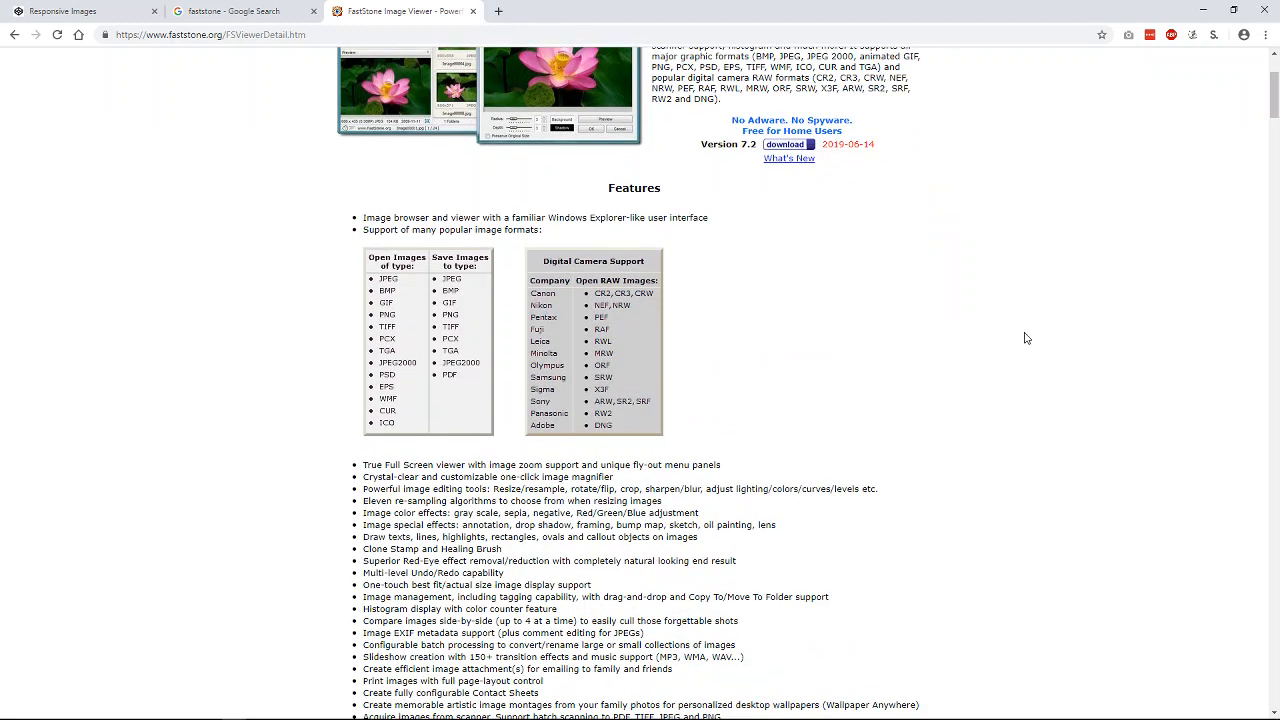
left_click_drag(566, 310, 632, 426)
scroll(1060, 470, "down", 2)
scroll(1071, 478, "up", 4)
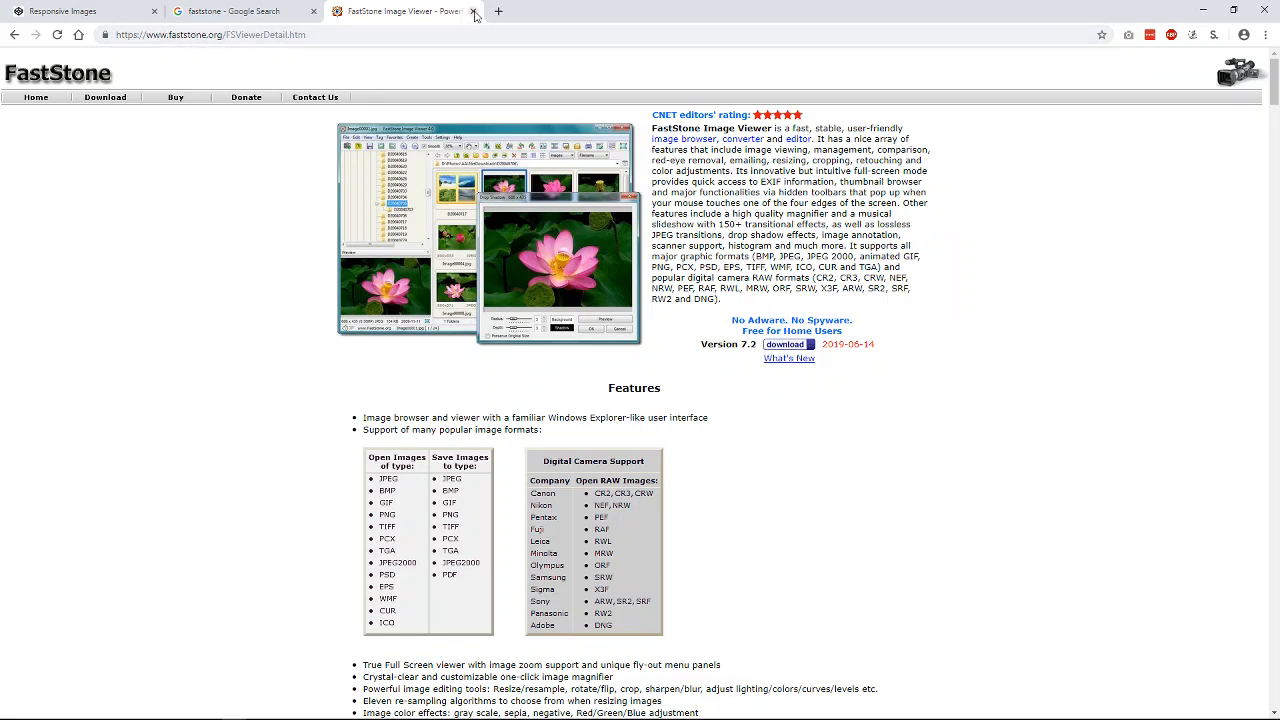
left_click_drag(729, 321, 864, 325)
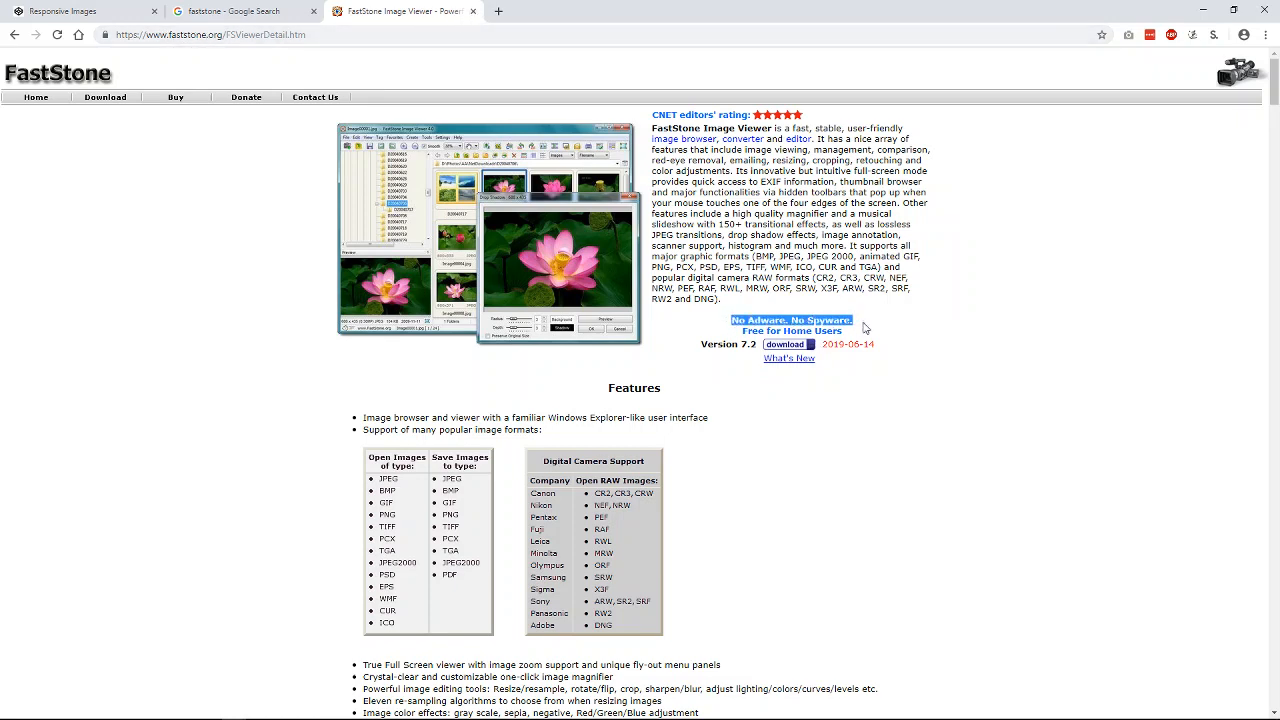
left_click(931, 331)
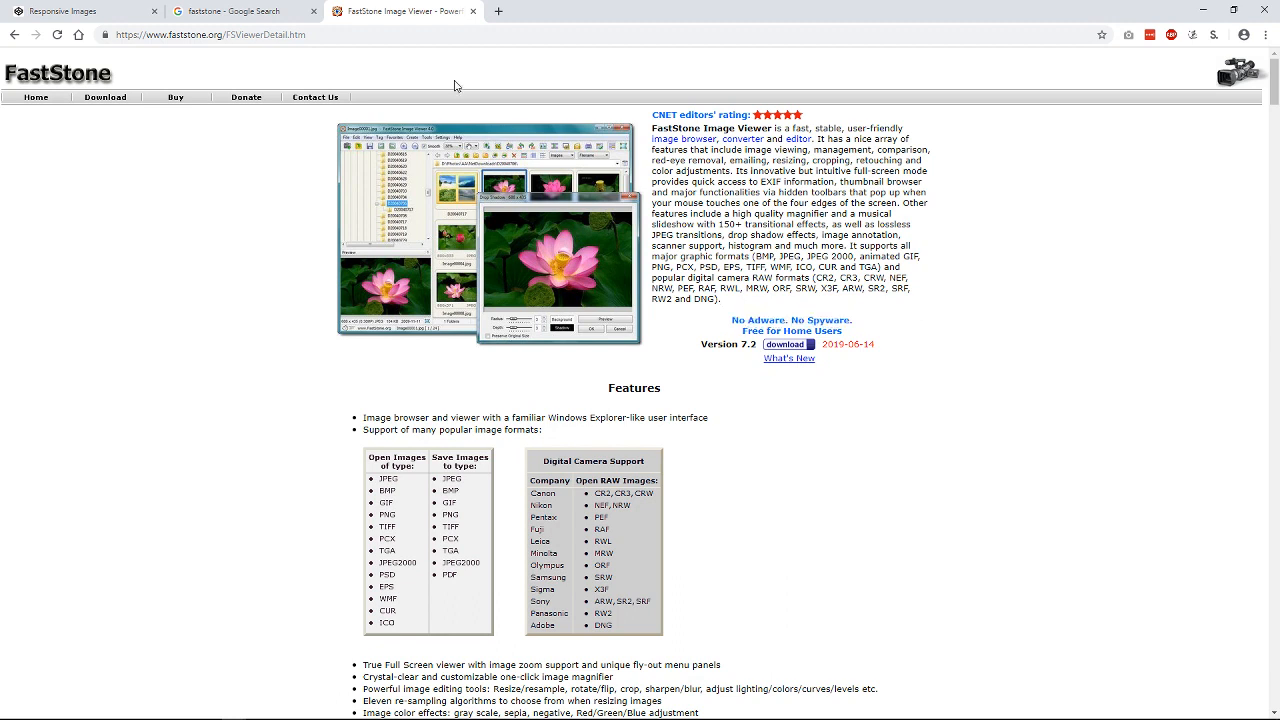
Close the FastStone page and the search results, and return to the "images for processing" folder in File Explorer.
left_click(473, 11)
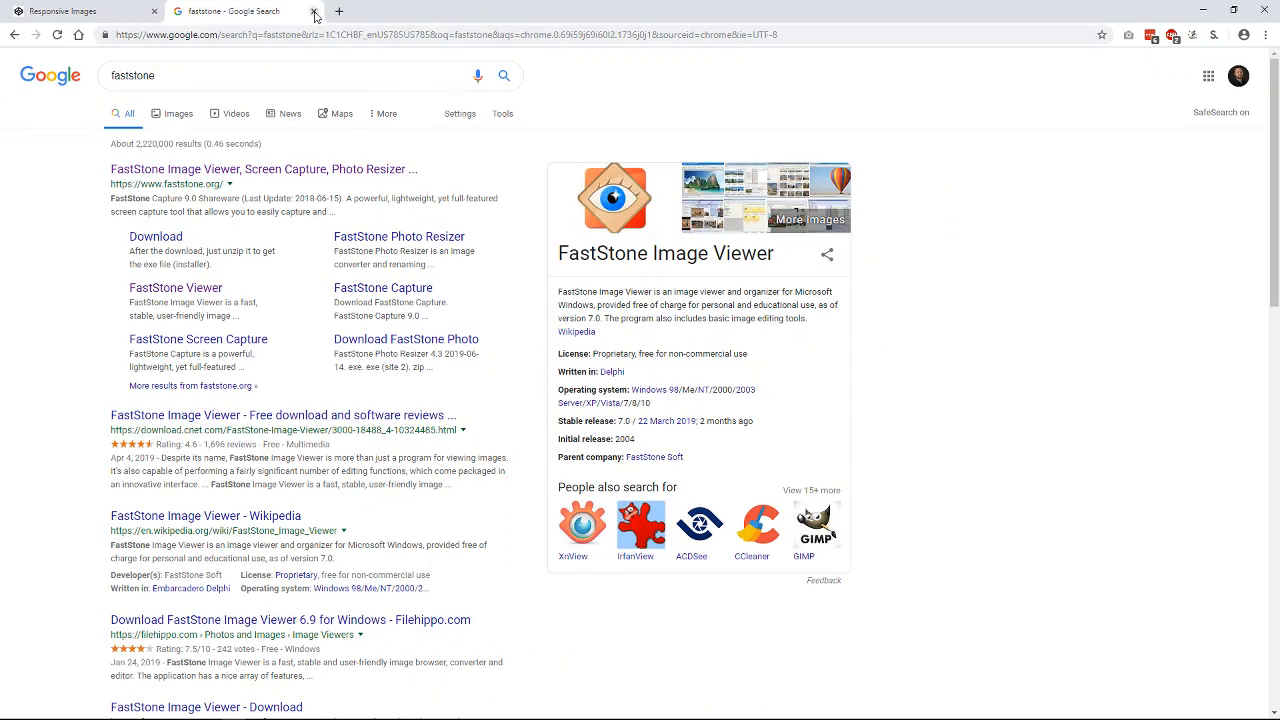
left_click(314, 12)
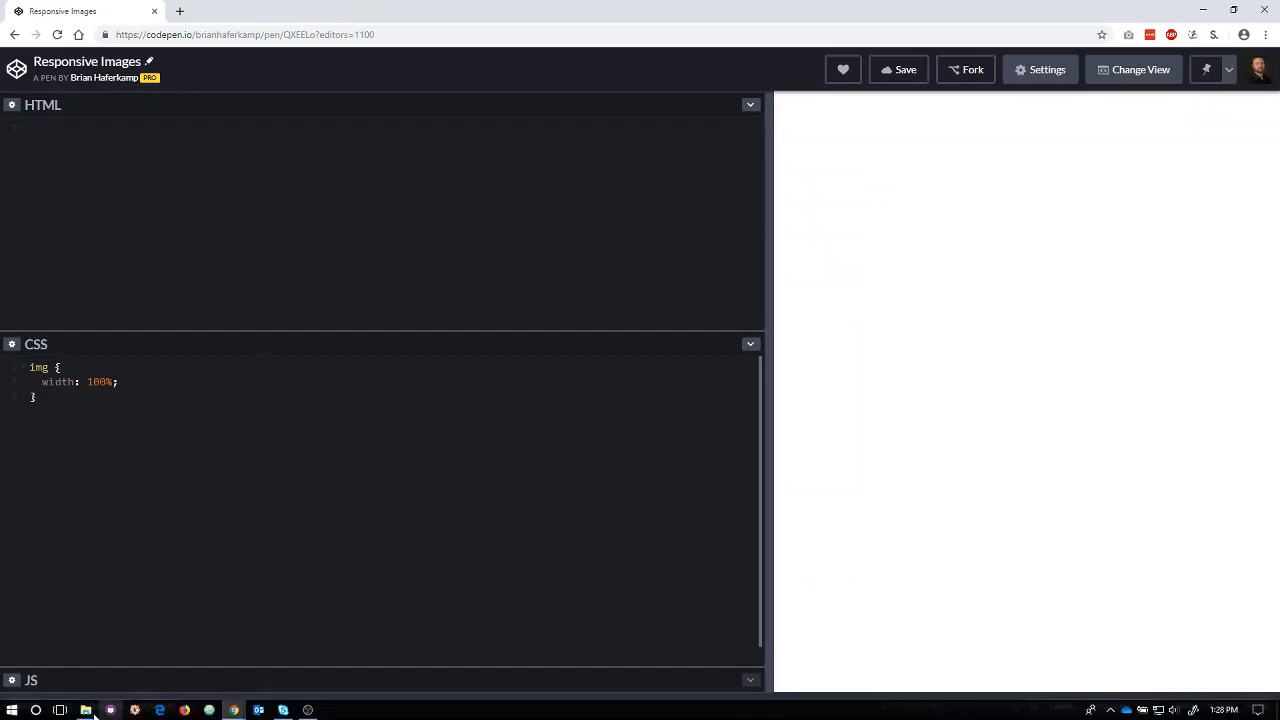
left_click(86, 710)
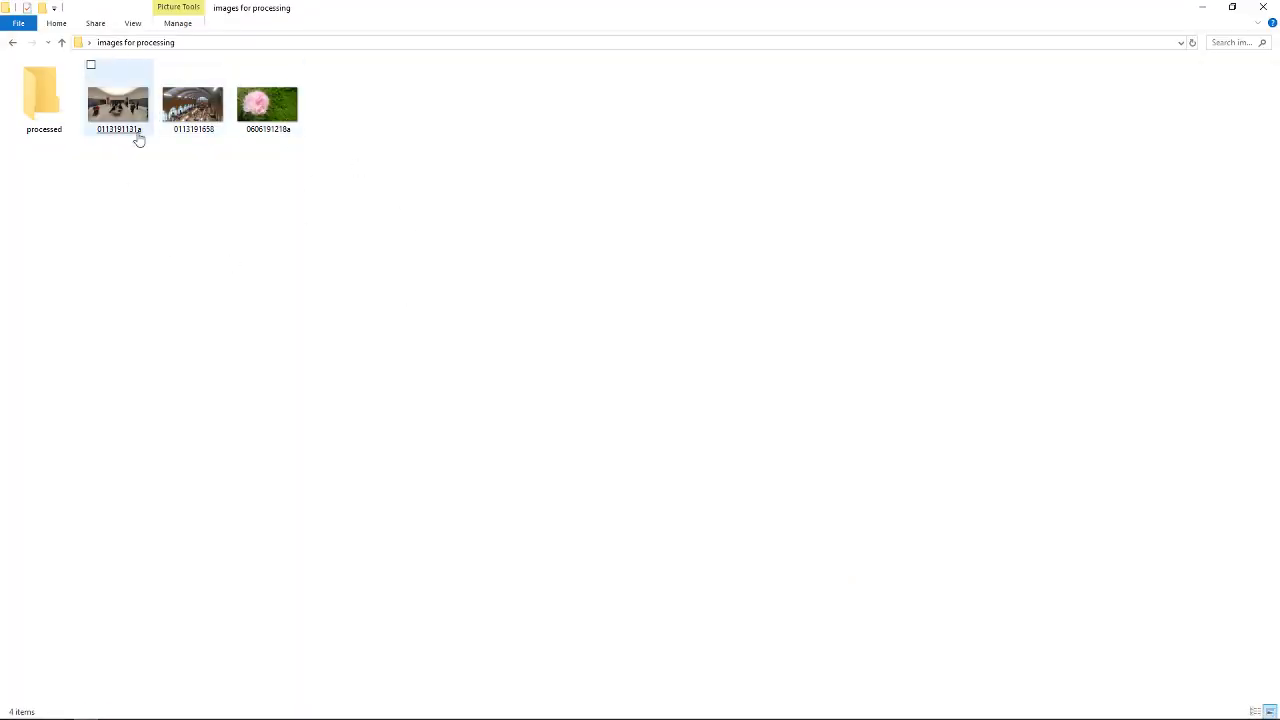
right_click(262, 110)
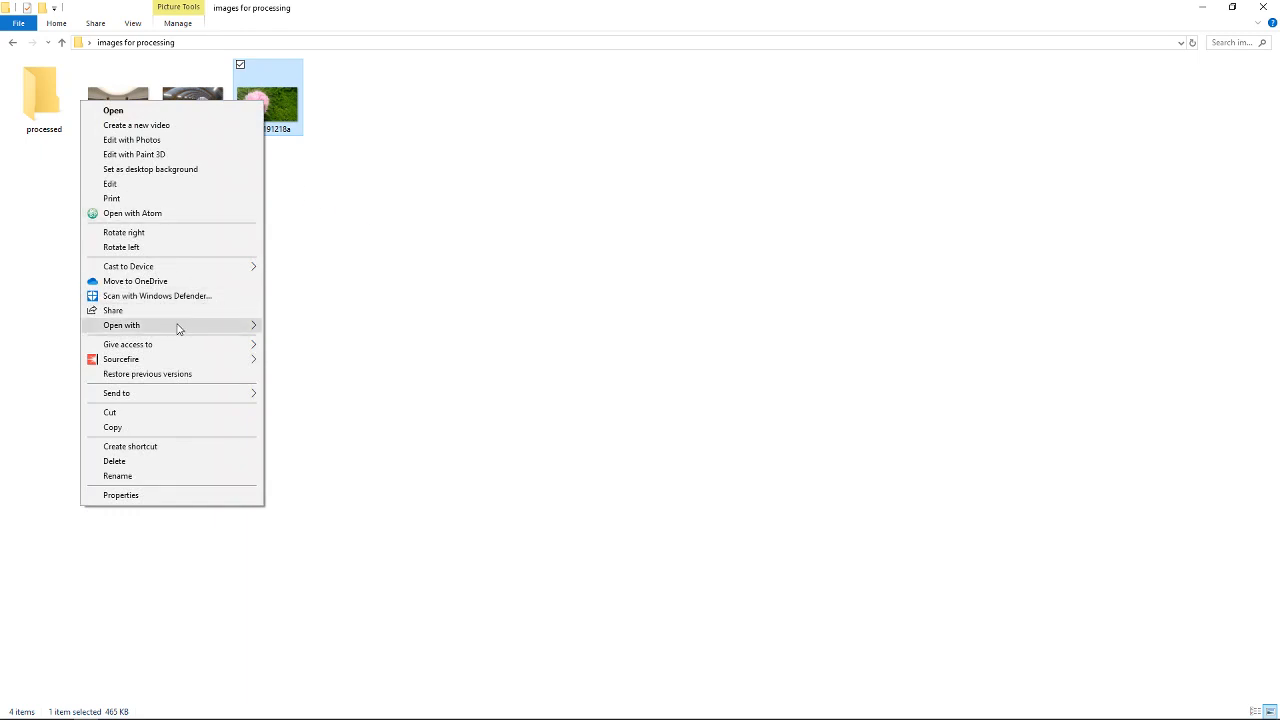
mouse_move(180, 328)
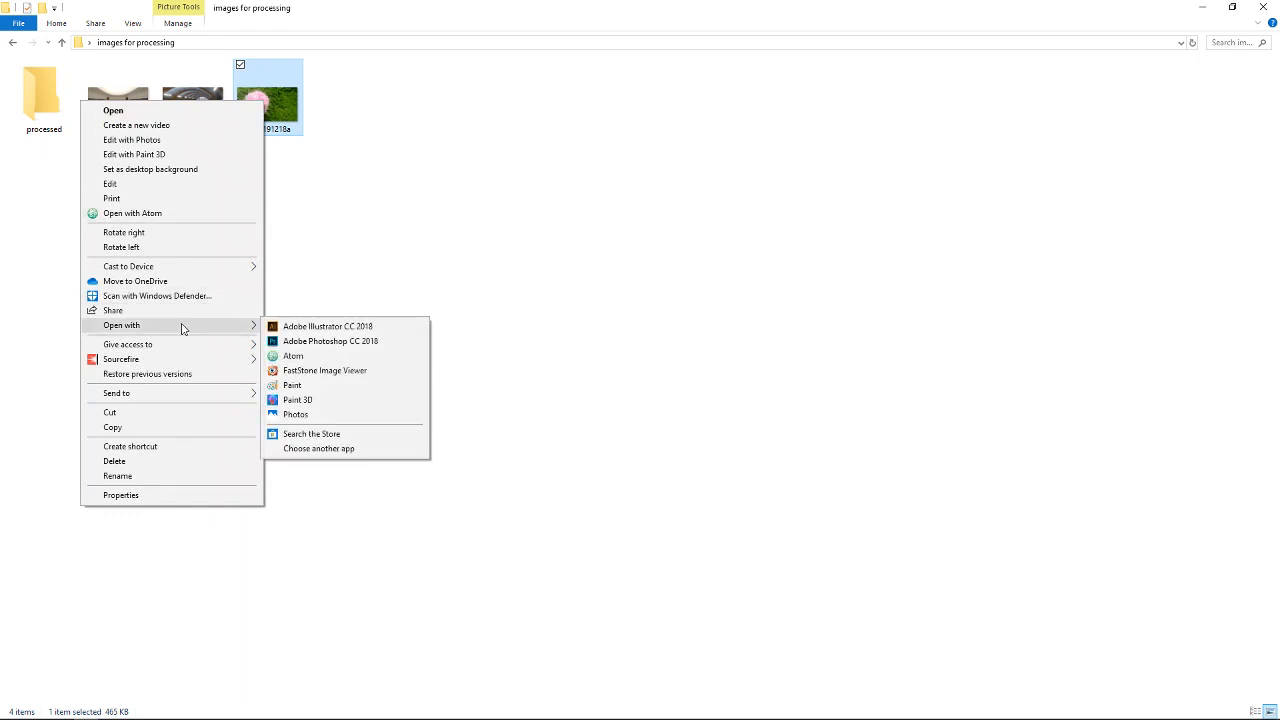
left_click(345, 372)
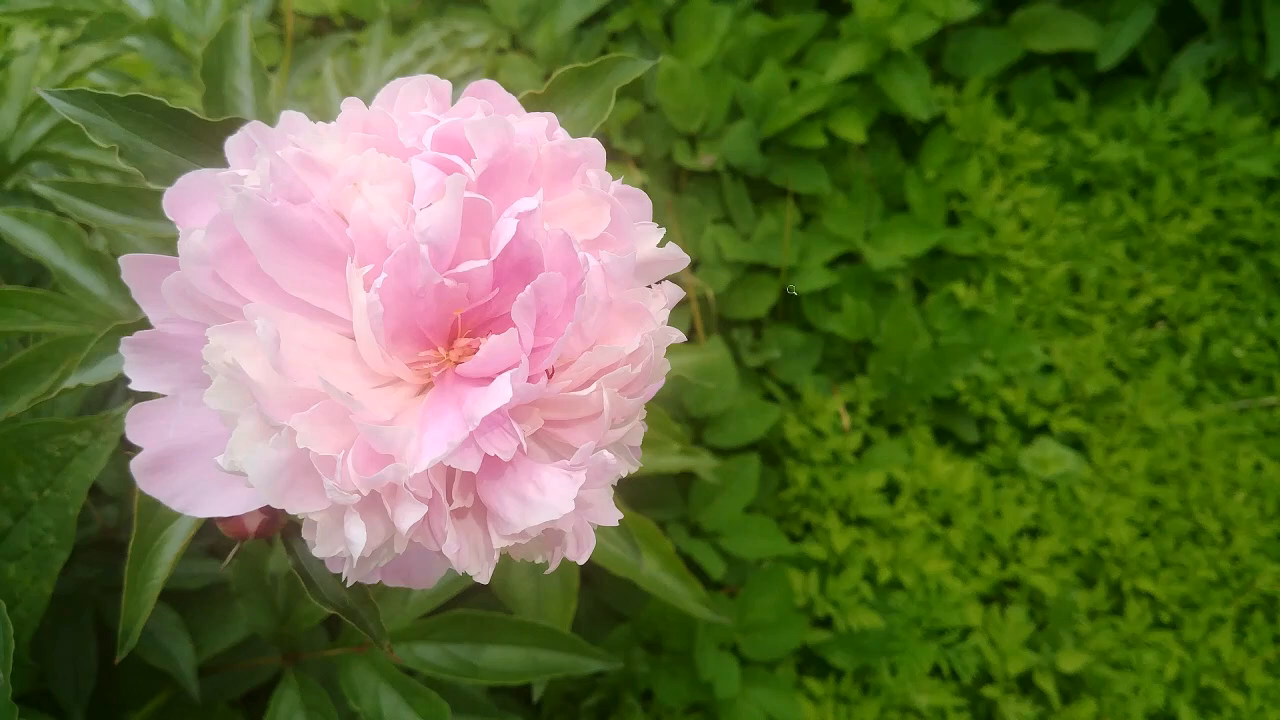
Look over the commands available for the full-screen flower image and switch to Browser View.
left_click(735, 320)
right_click(717, 353)
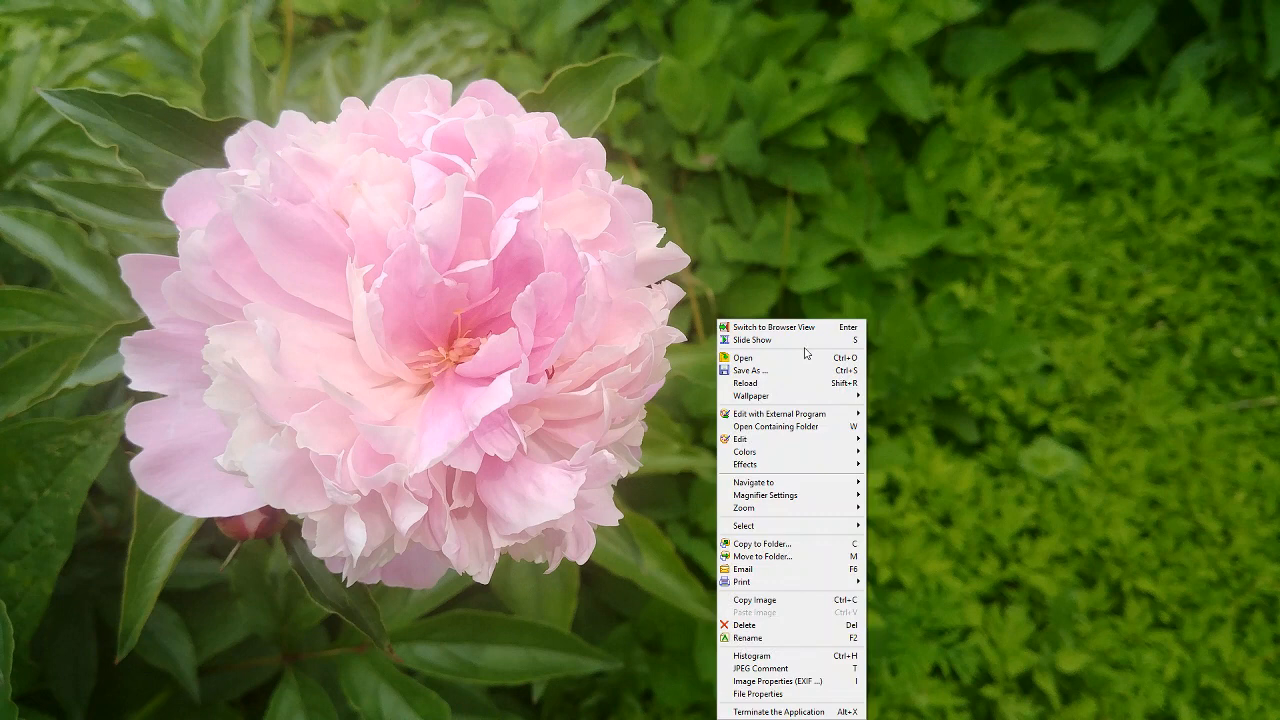
mouse_move(802, 487)
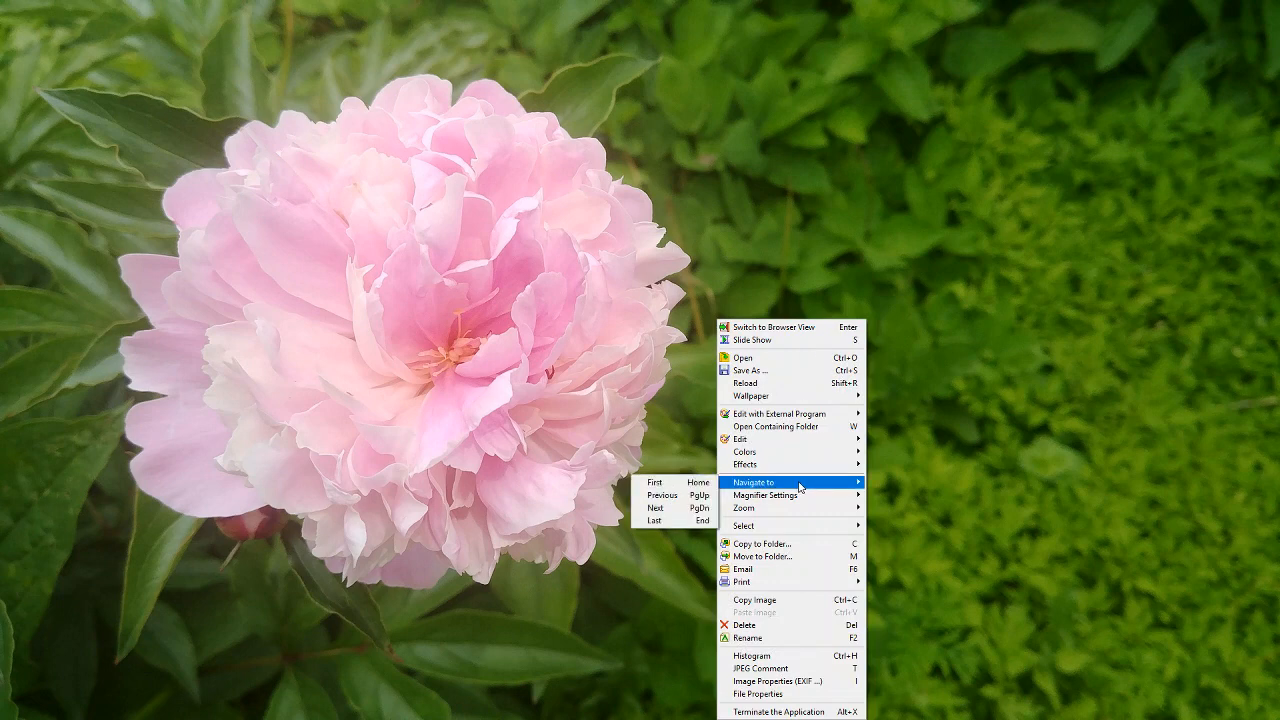
mouse_move(793, 449)
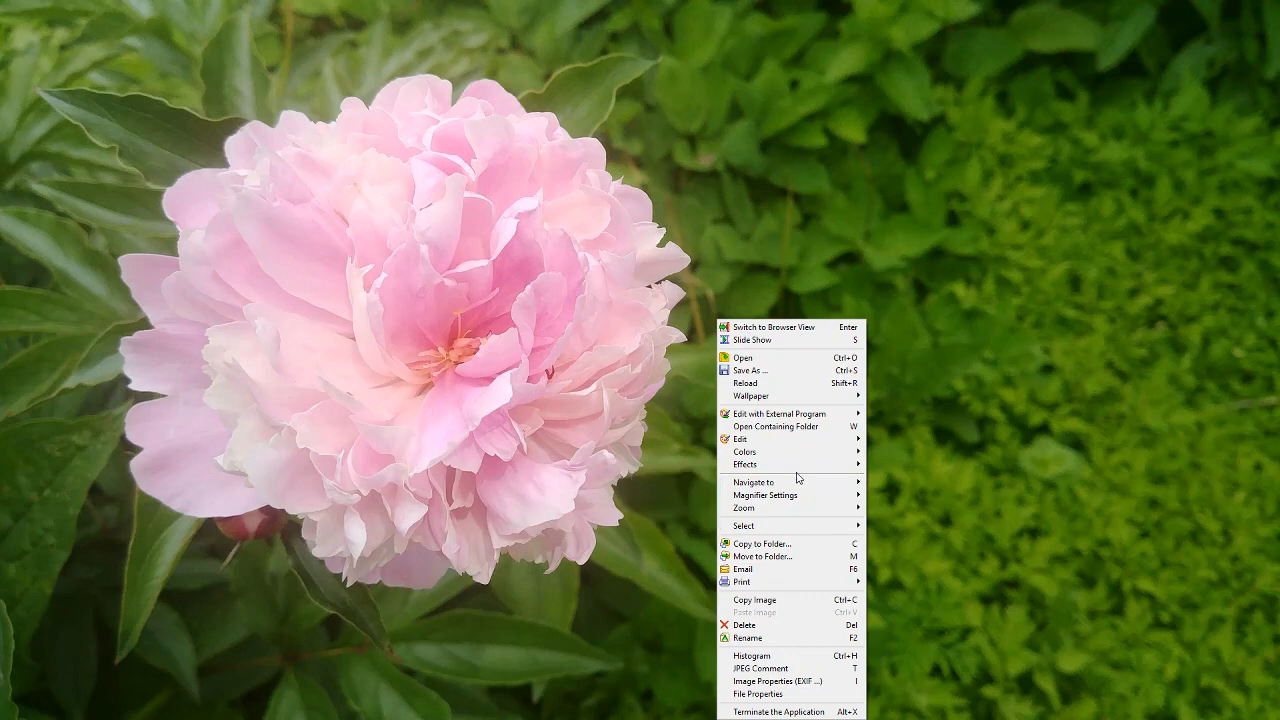
left_click(938, 393)
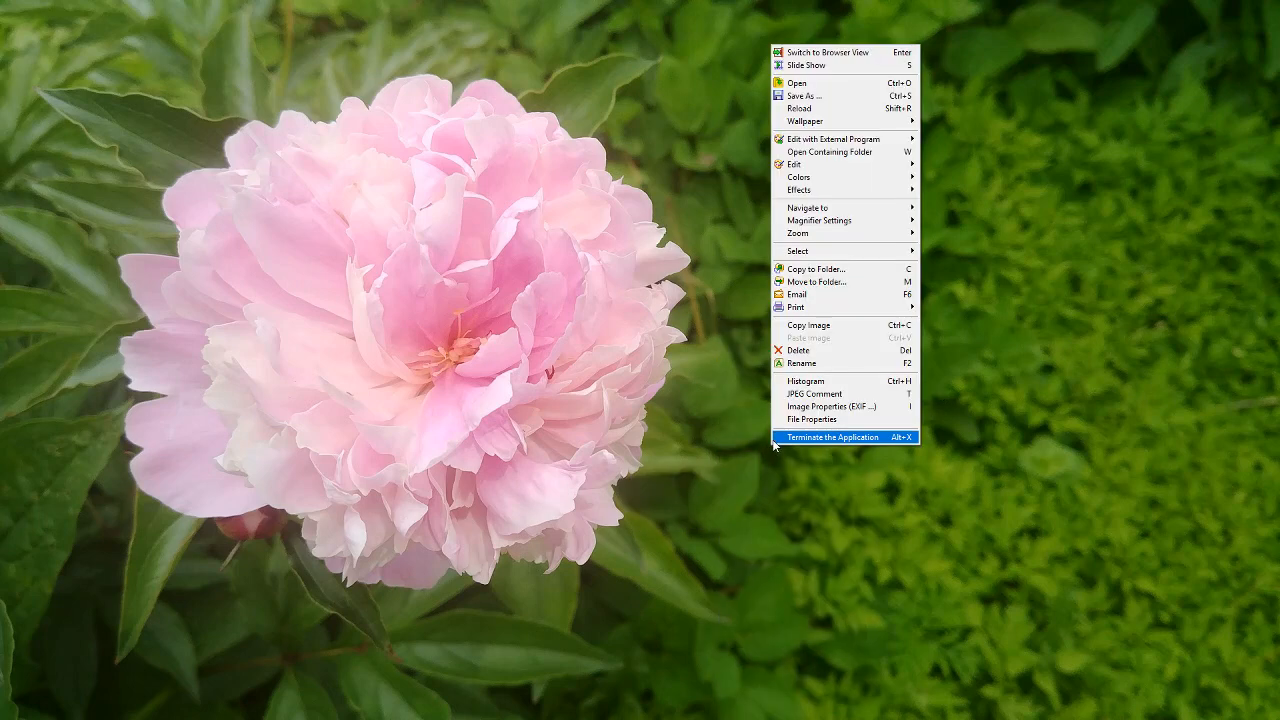
right_click(768, 446)
left_click(834, 53)
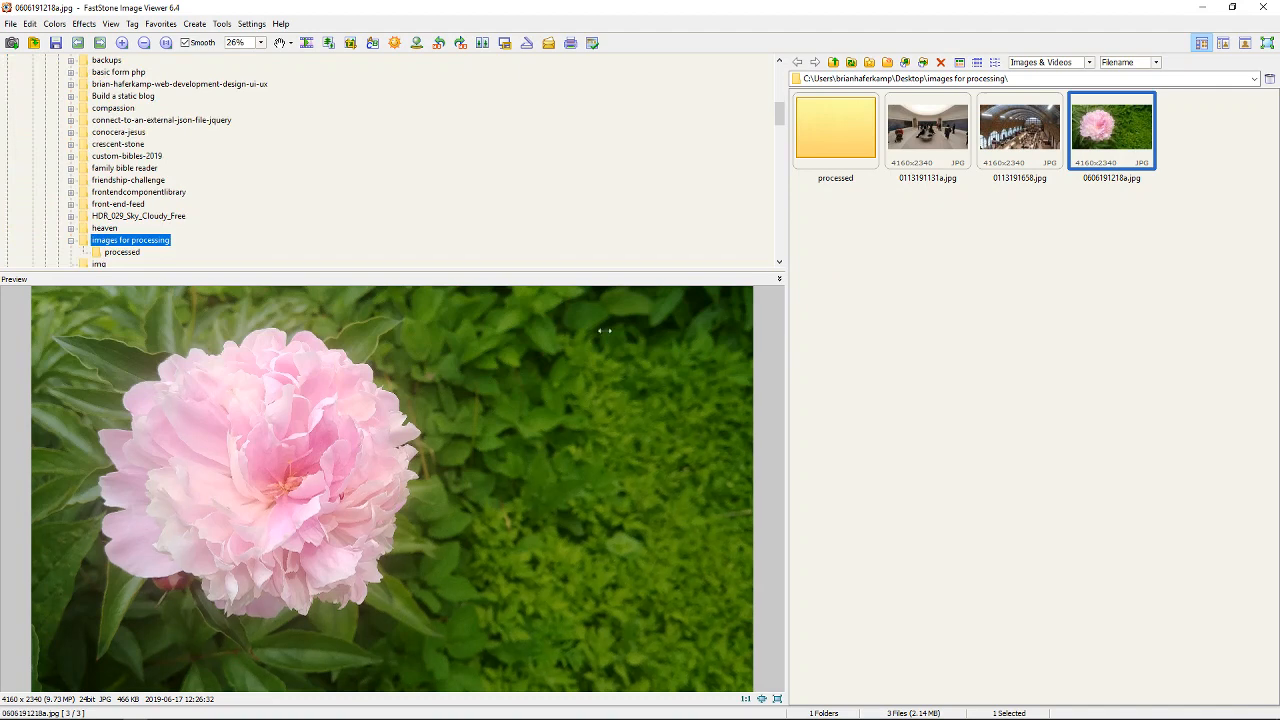
left_click_drag(436, 336, 428, 336)
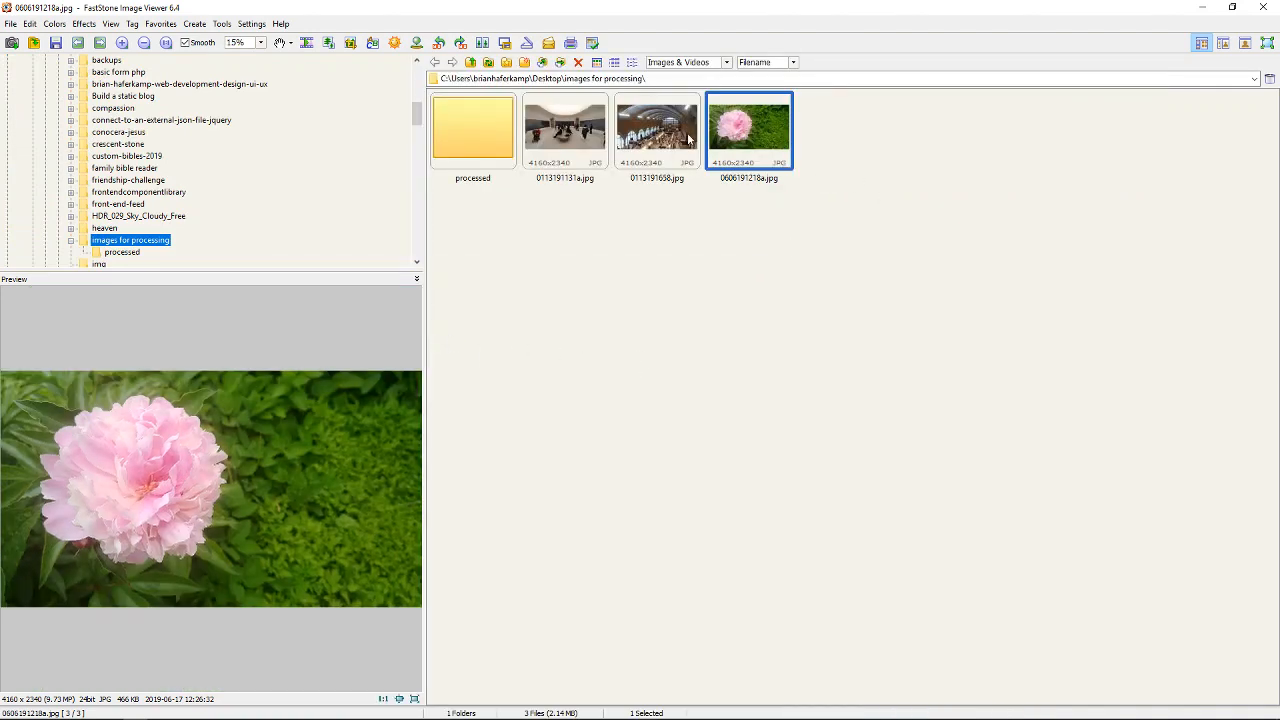
left_click(636, 140)
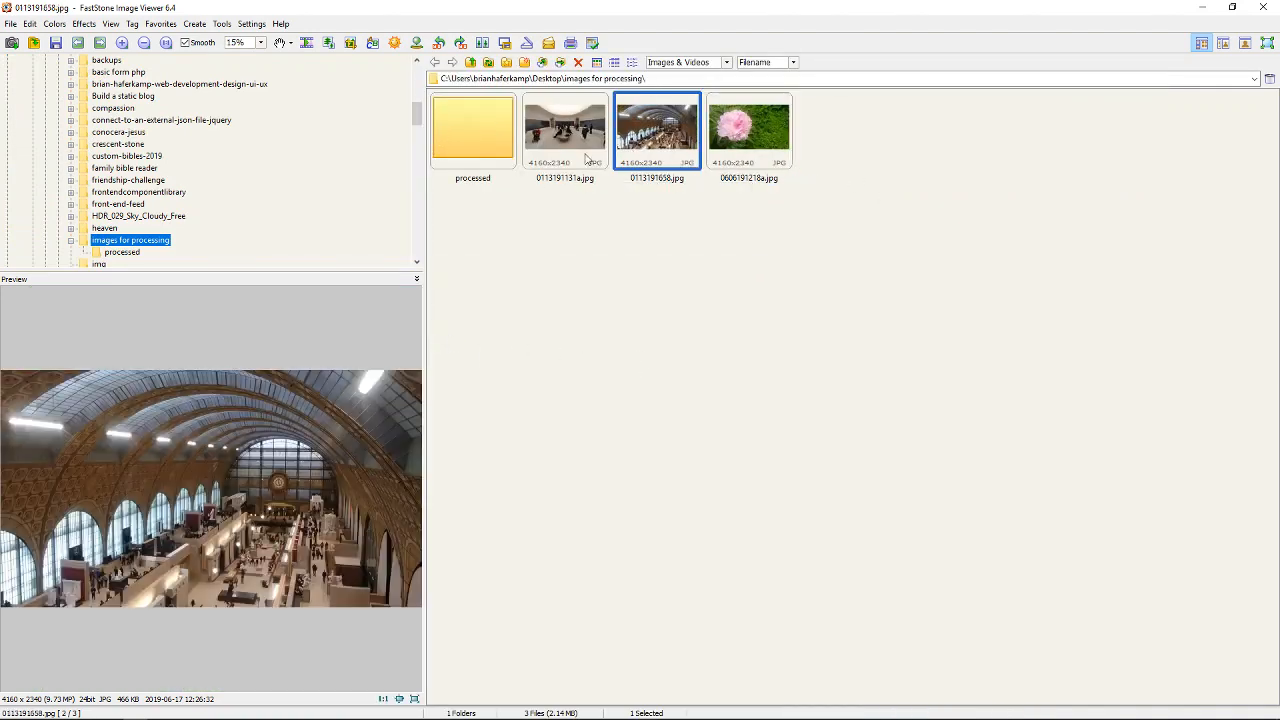
left_click(542, 138)
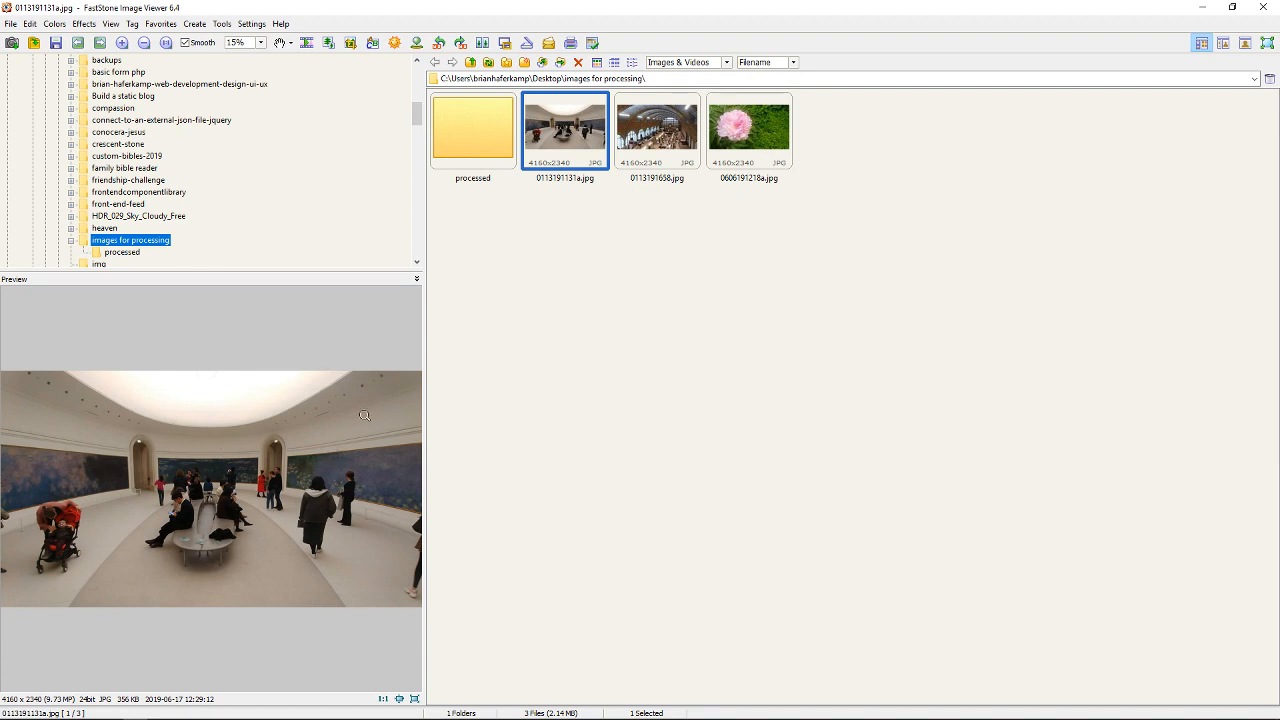
left_click(672, 143)
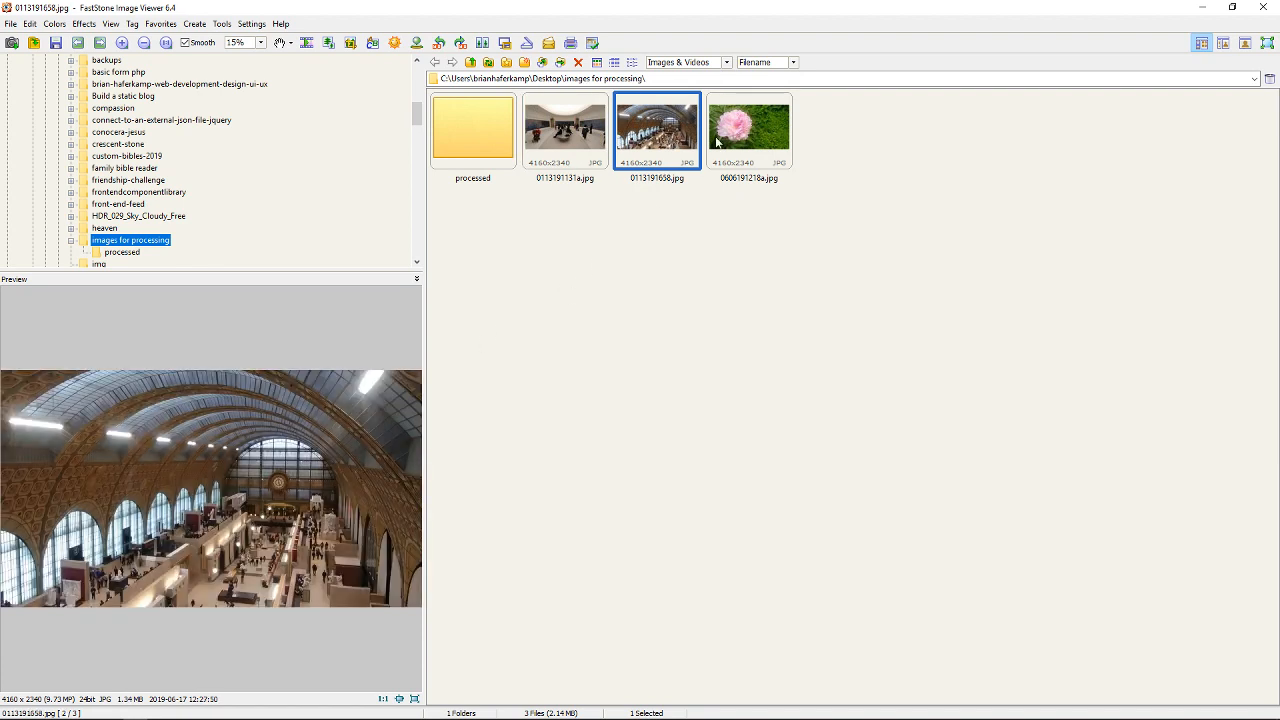
left_click(716, 143)
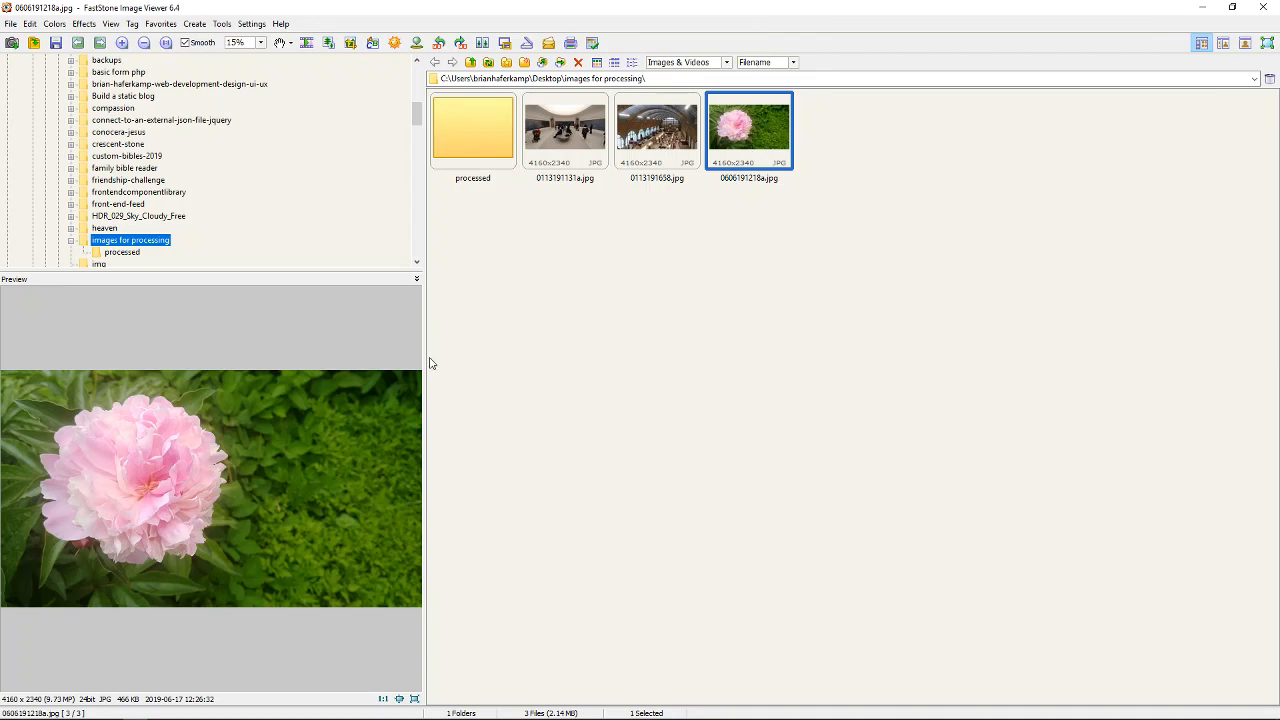
Widen the folder tree and preview area, look through the folder tree at full height and leave the image preview collapsed.
left_click_drag(999, 377, 1063, 380)
left_click(743, 279)
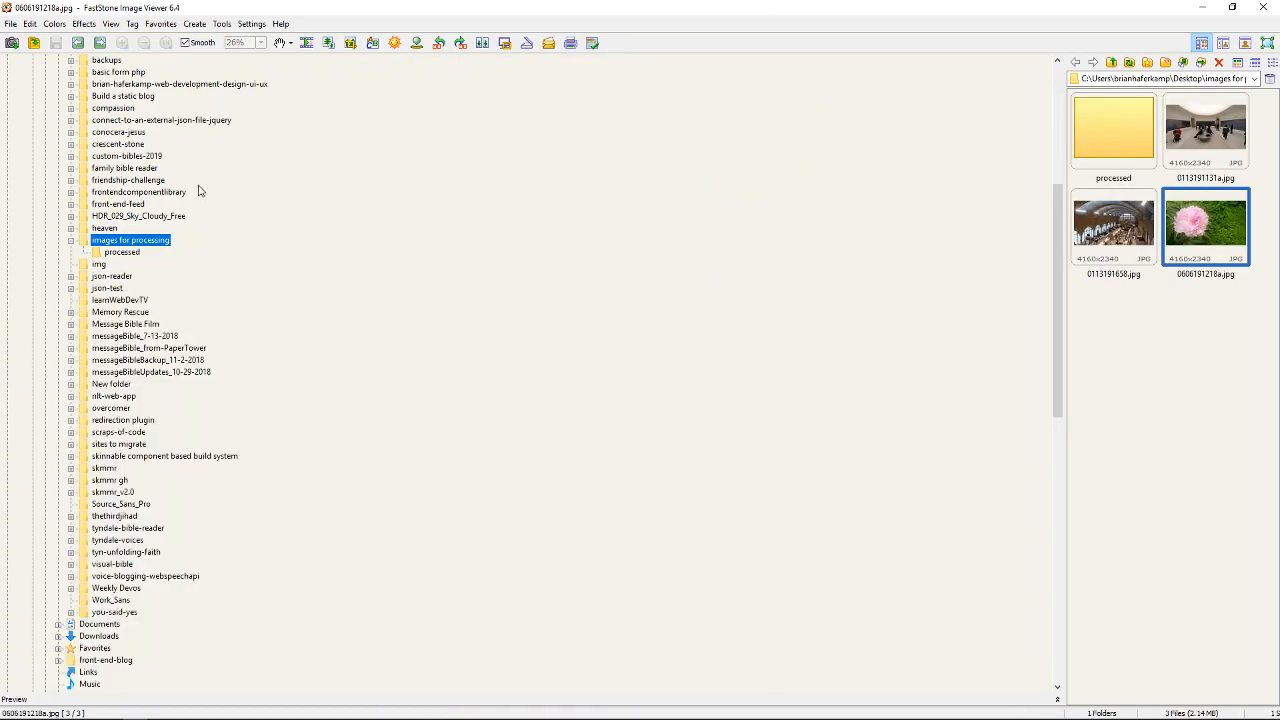
scroll(52, 250, "up", 9)
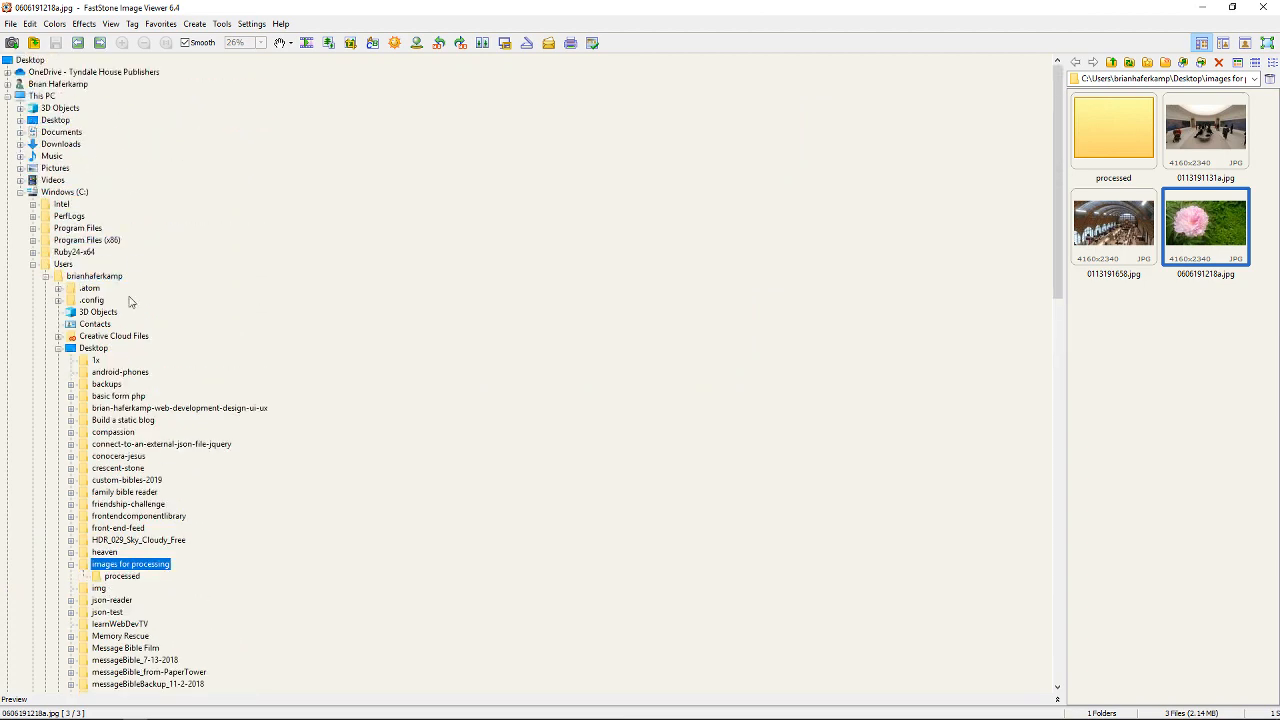
left_click_drag(1058, 245, 1076, 509)
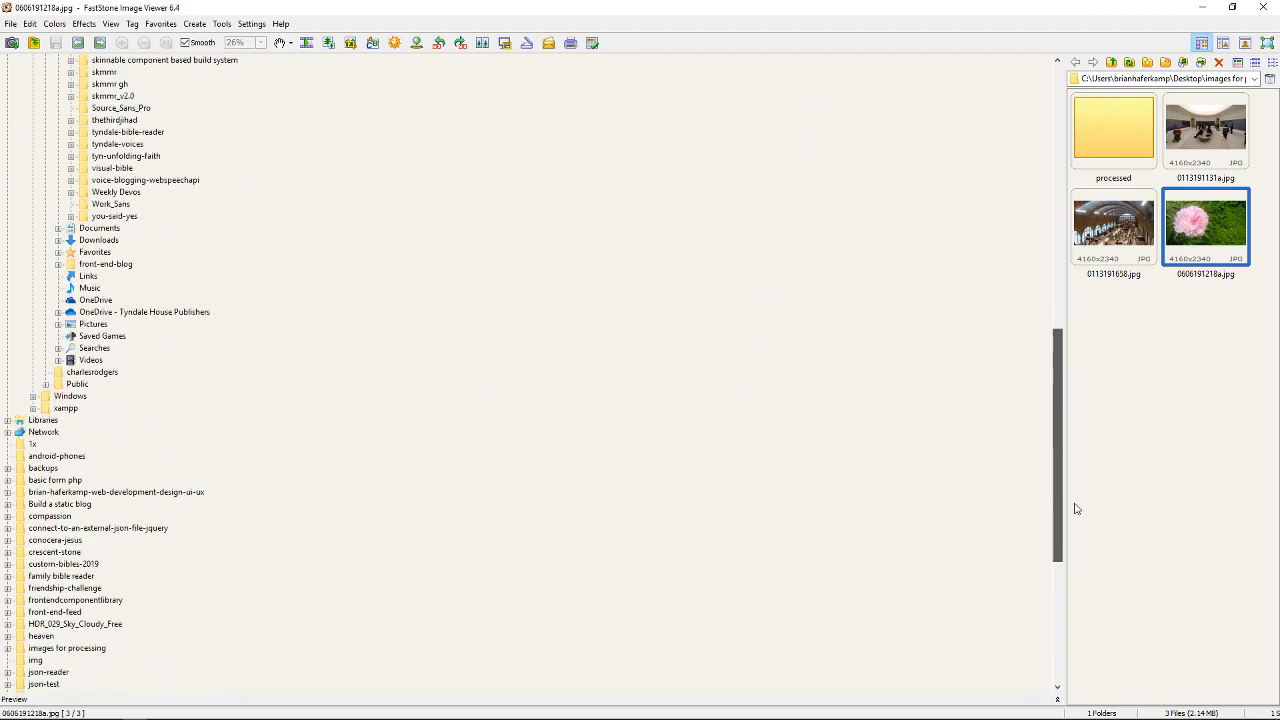
left_click(966, 699)
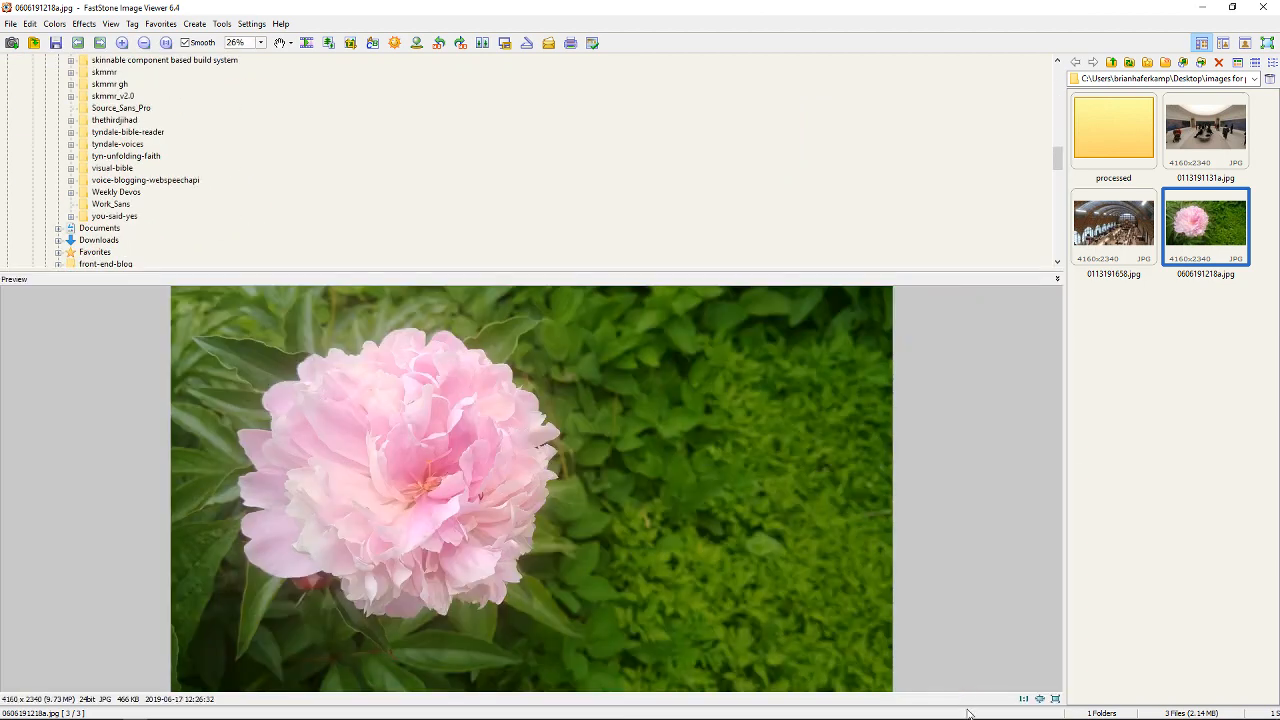
left_click(917, 281)
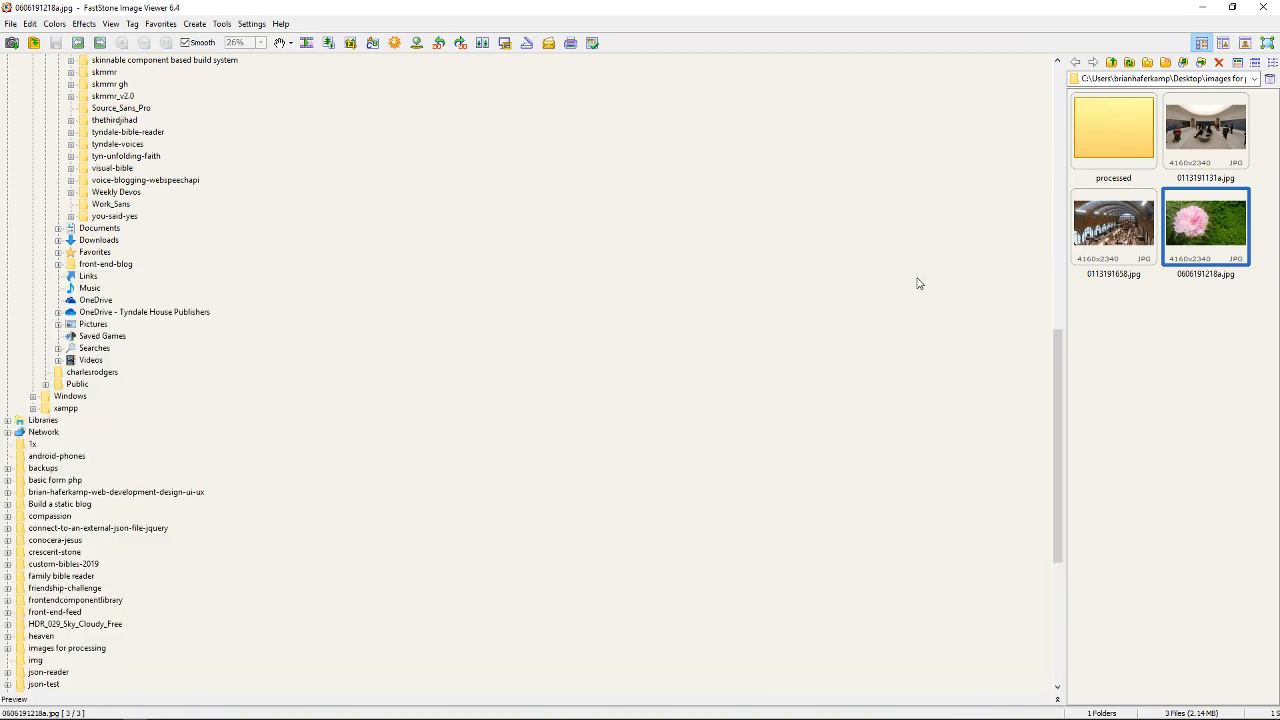
Restore the collapsed image preview and enlarge it over most of the folder tree's height.
left_click(955, 699)
left_click_drag(917, 280, 917, 78)
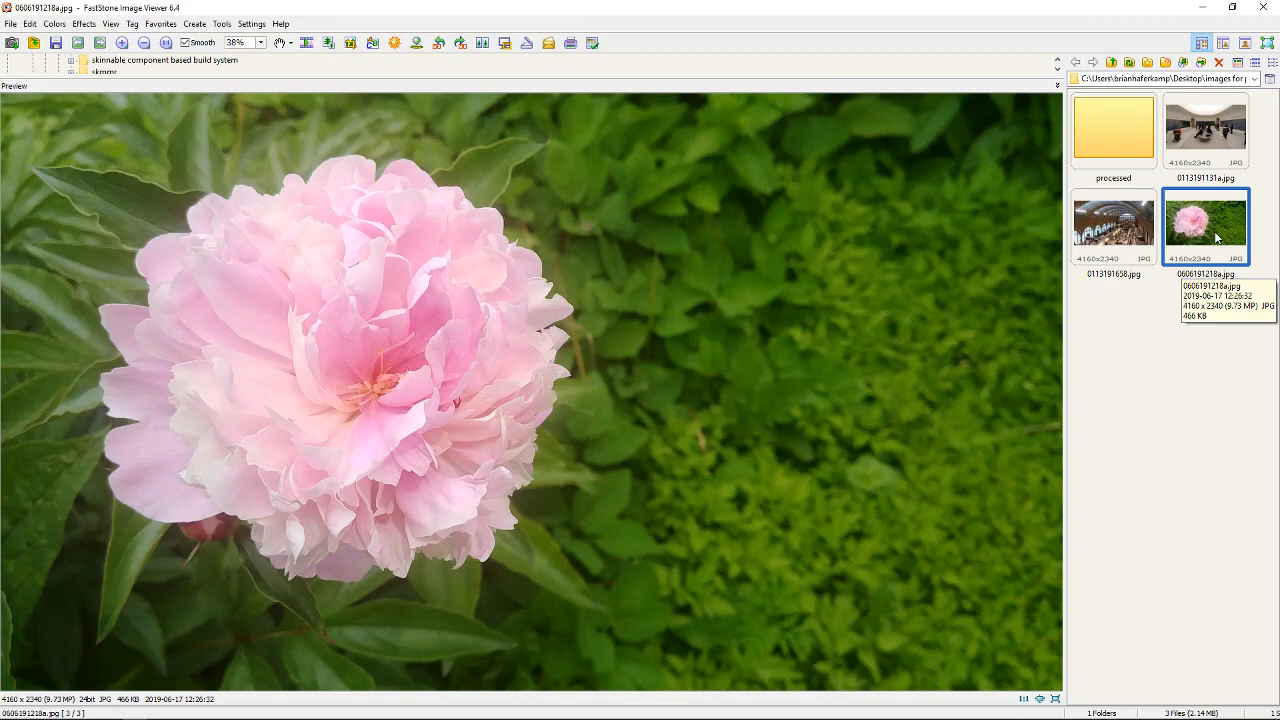
left_click(1117, 140)
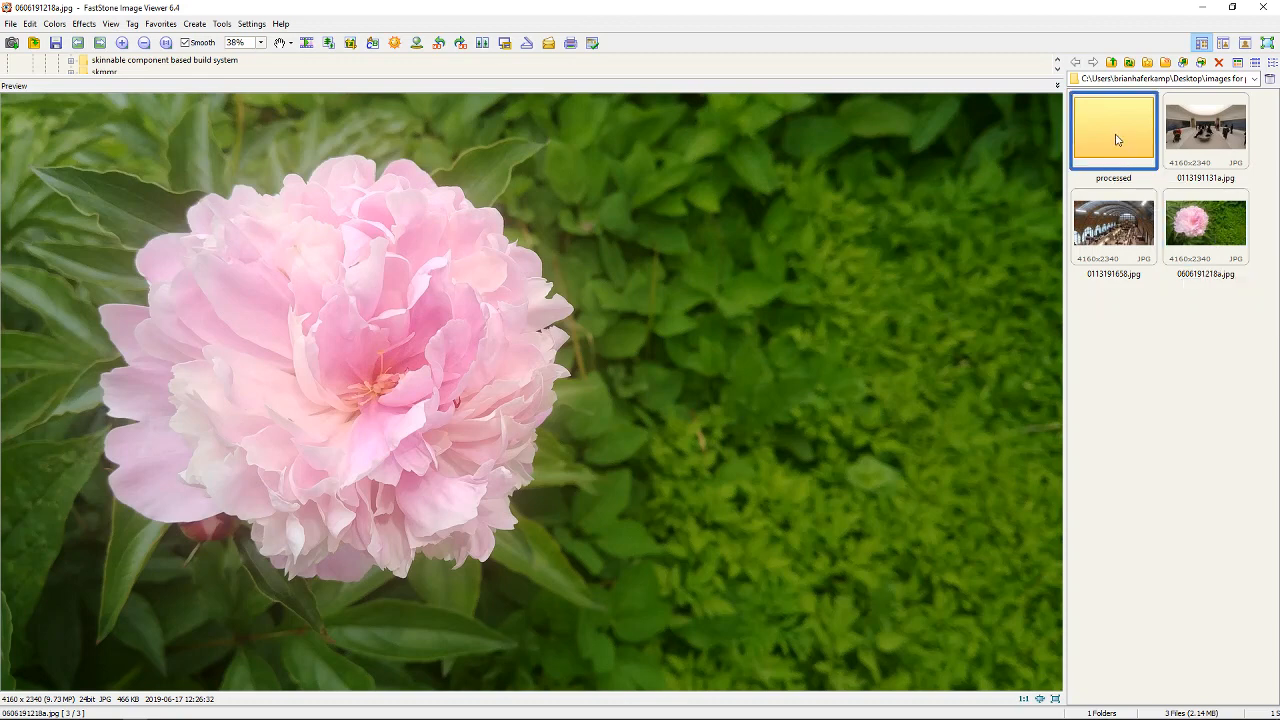
double_click(1117, 140)
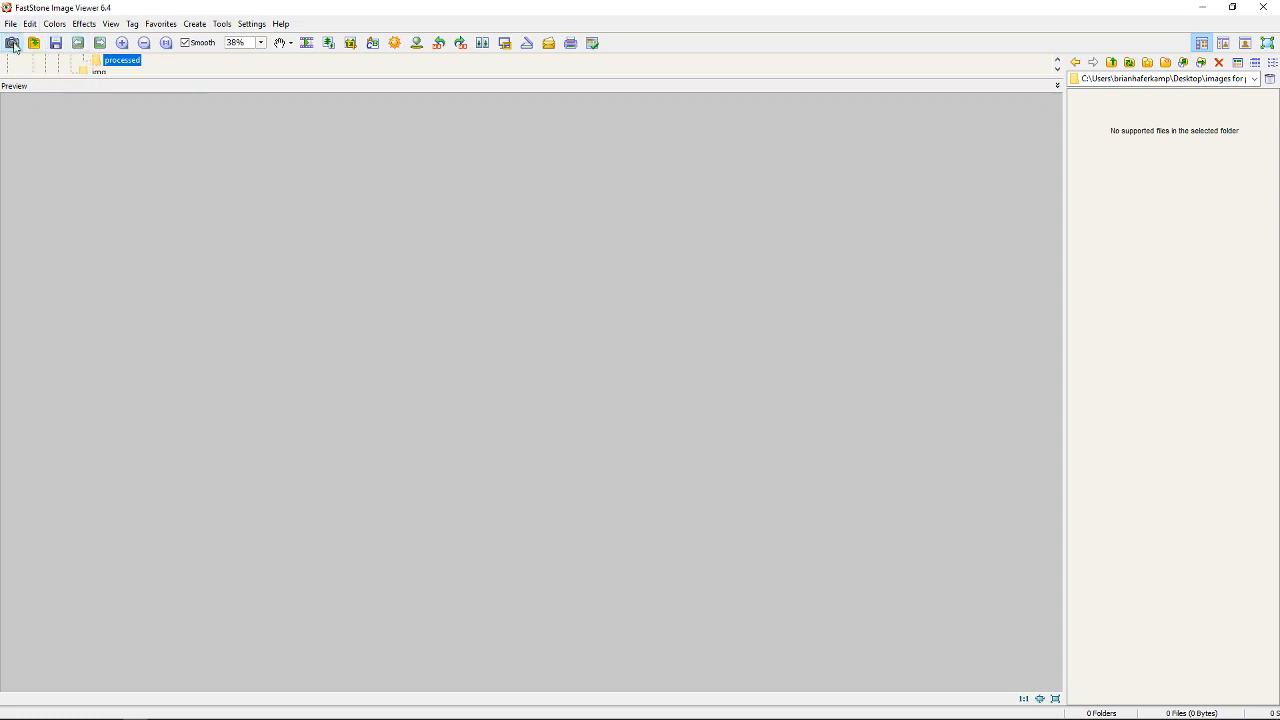
left_click(1075, 62)
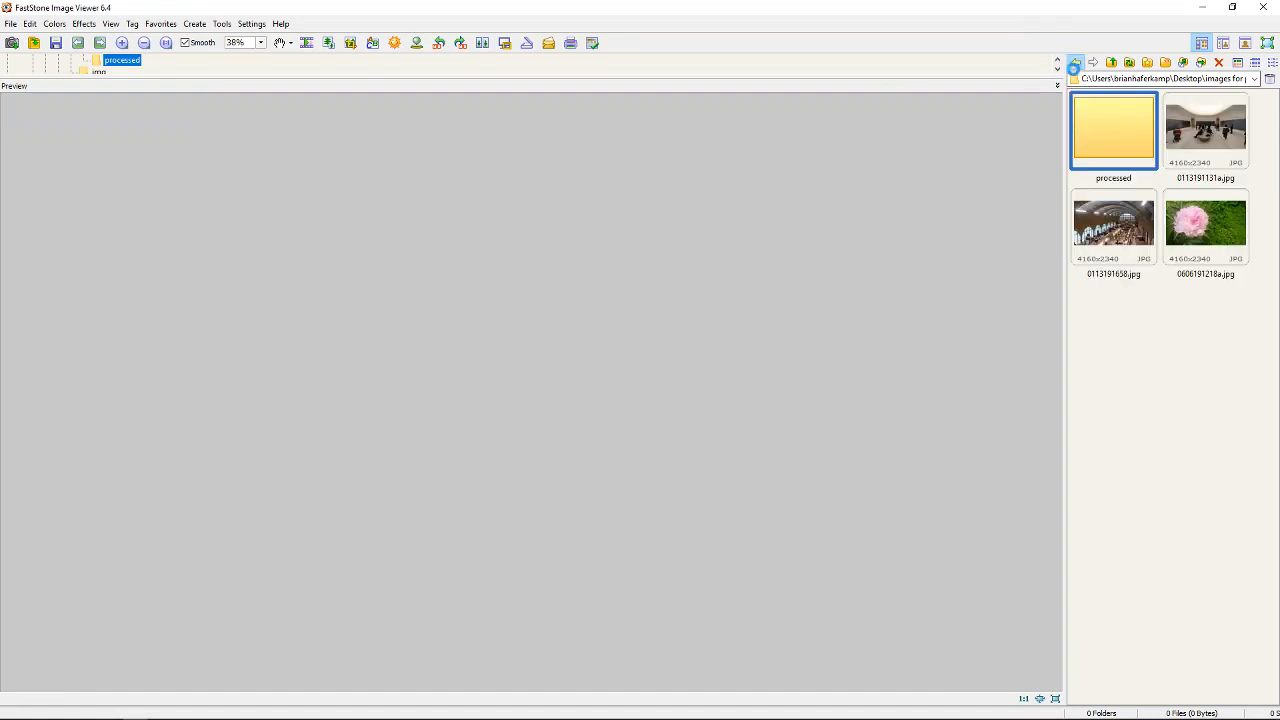
left_click(1206, 225)
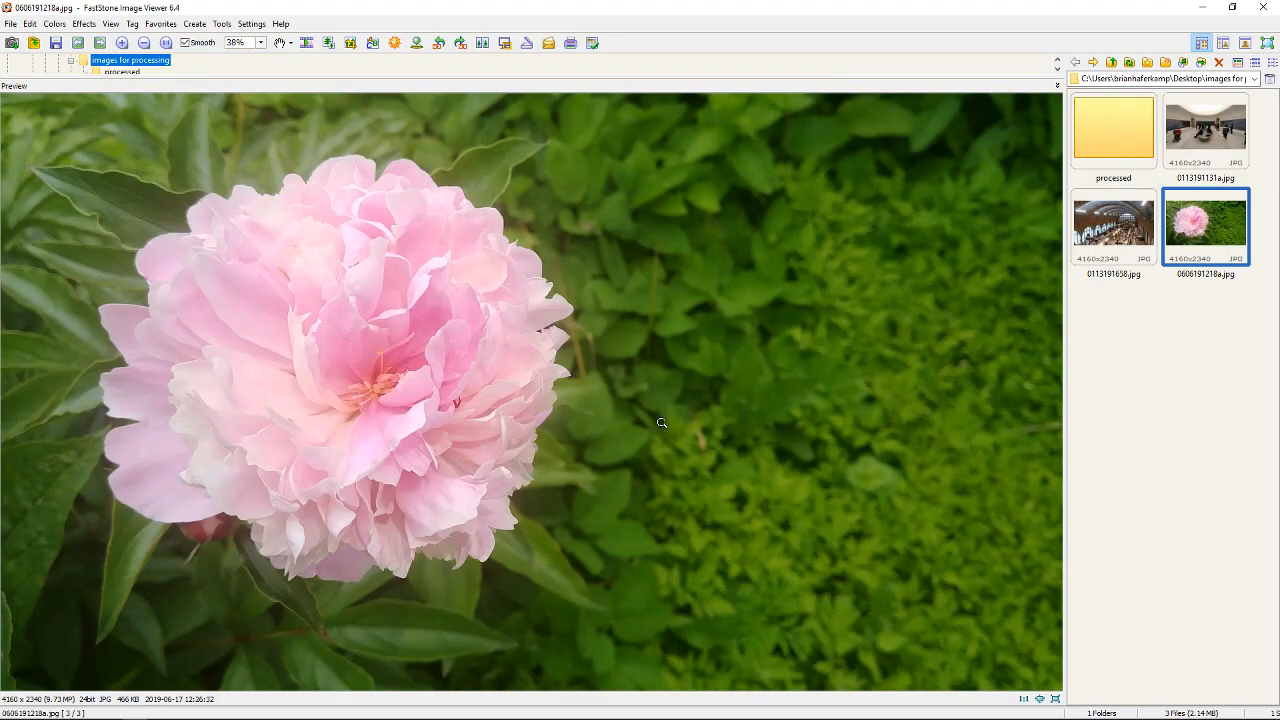
Resize the flower image to a width of 2000 pixels, preserving the aspect ratio and keeping the Lanczos3 (Default) filter.
right_click(605, 362)
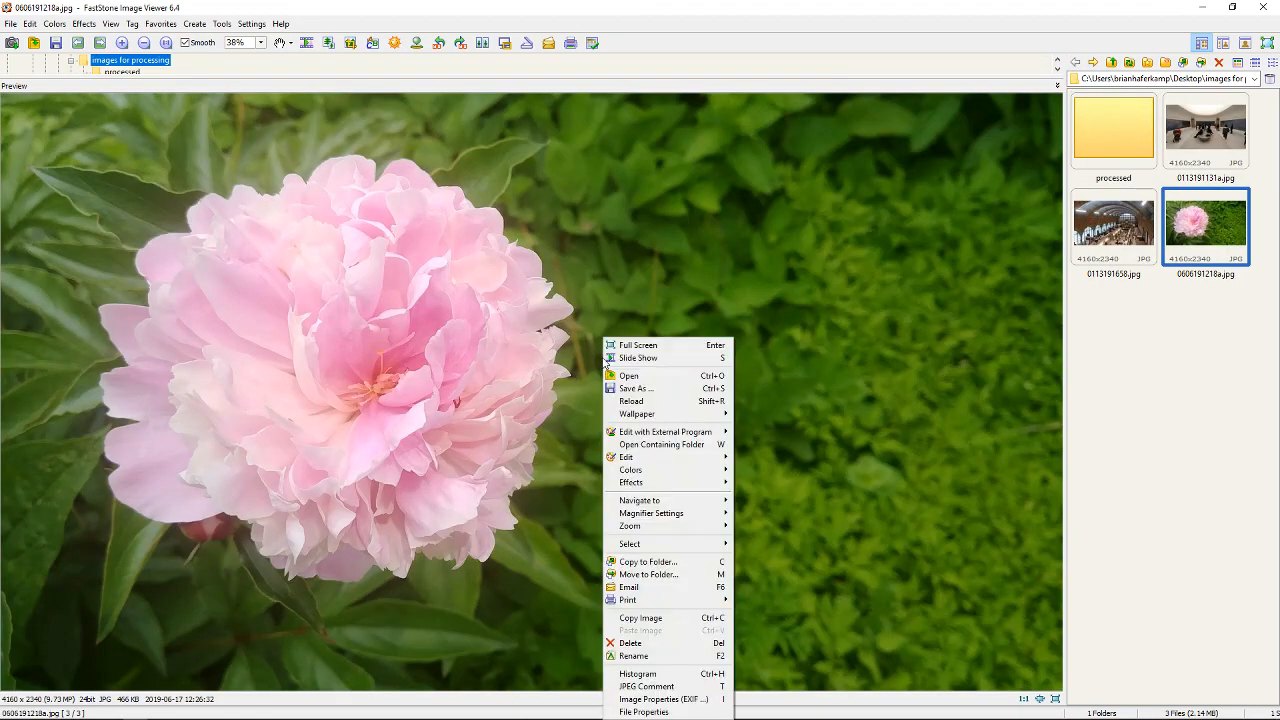
left_click(1237, 342)
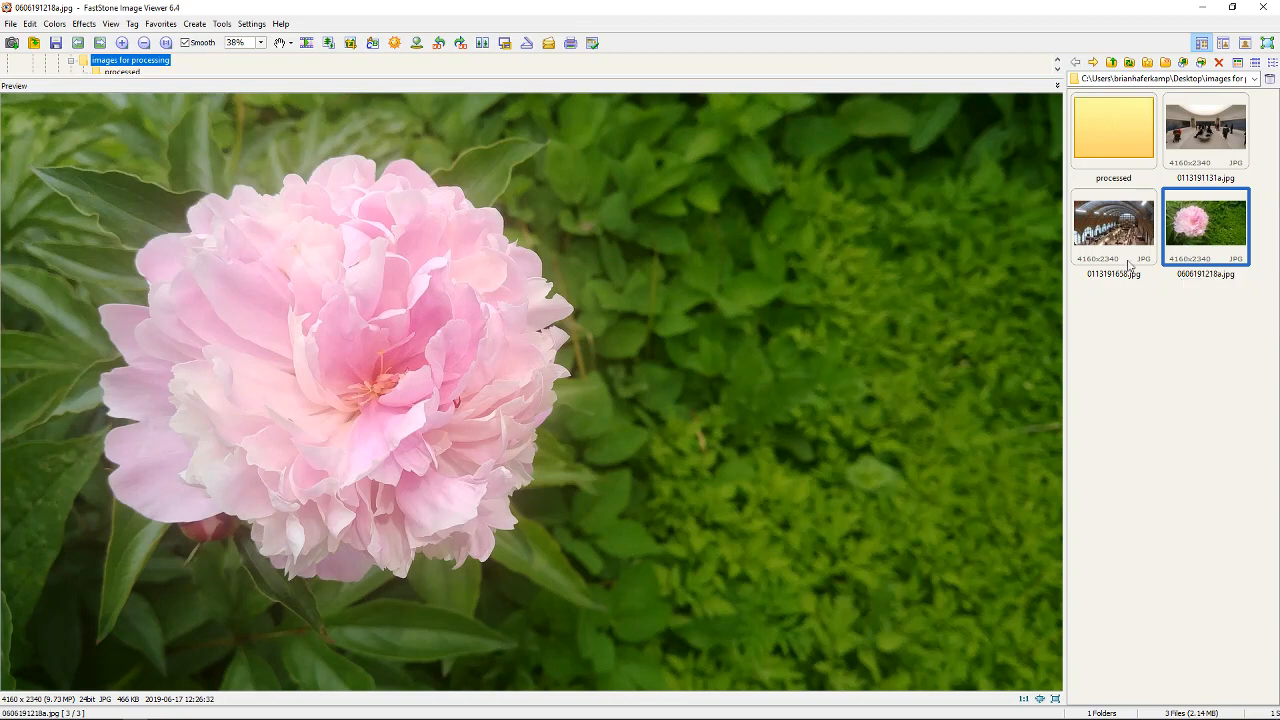
right_click(615, 372)
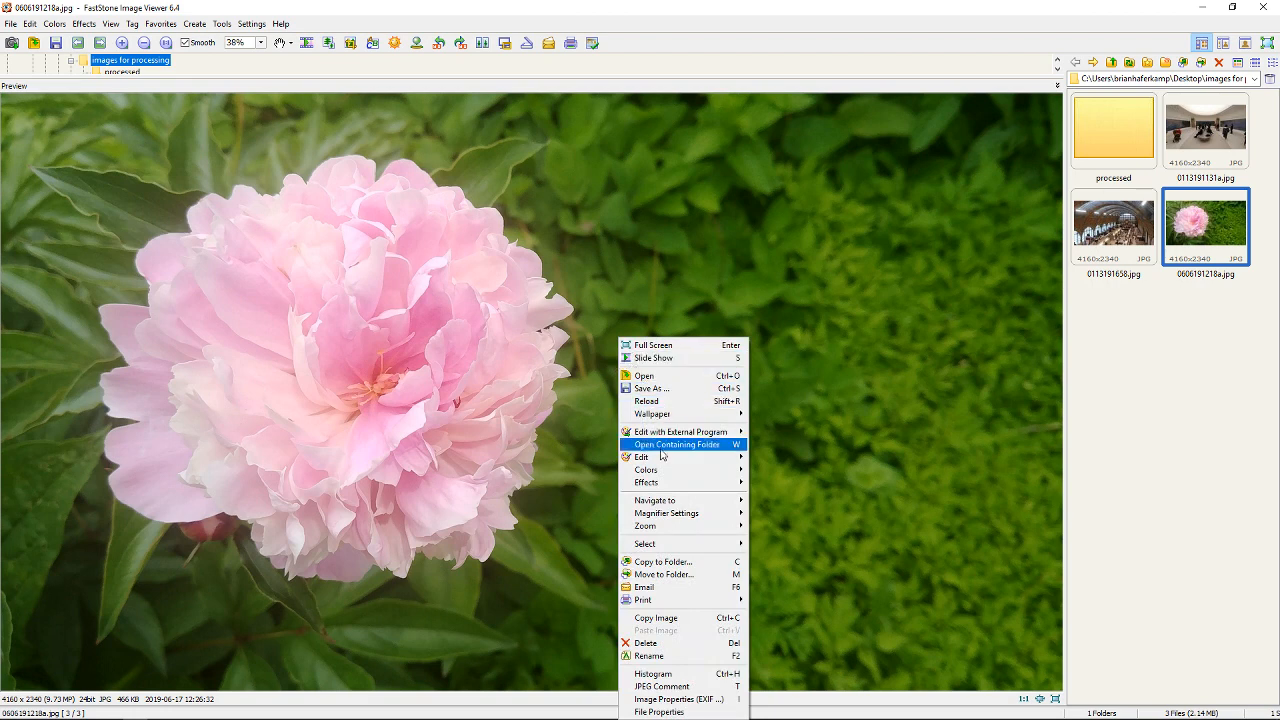
mouse_move(660, 462)
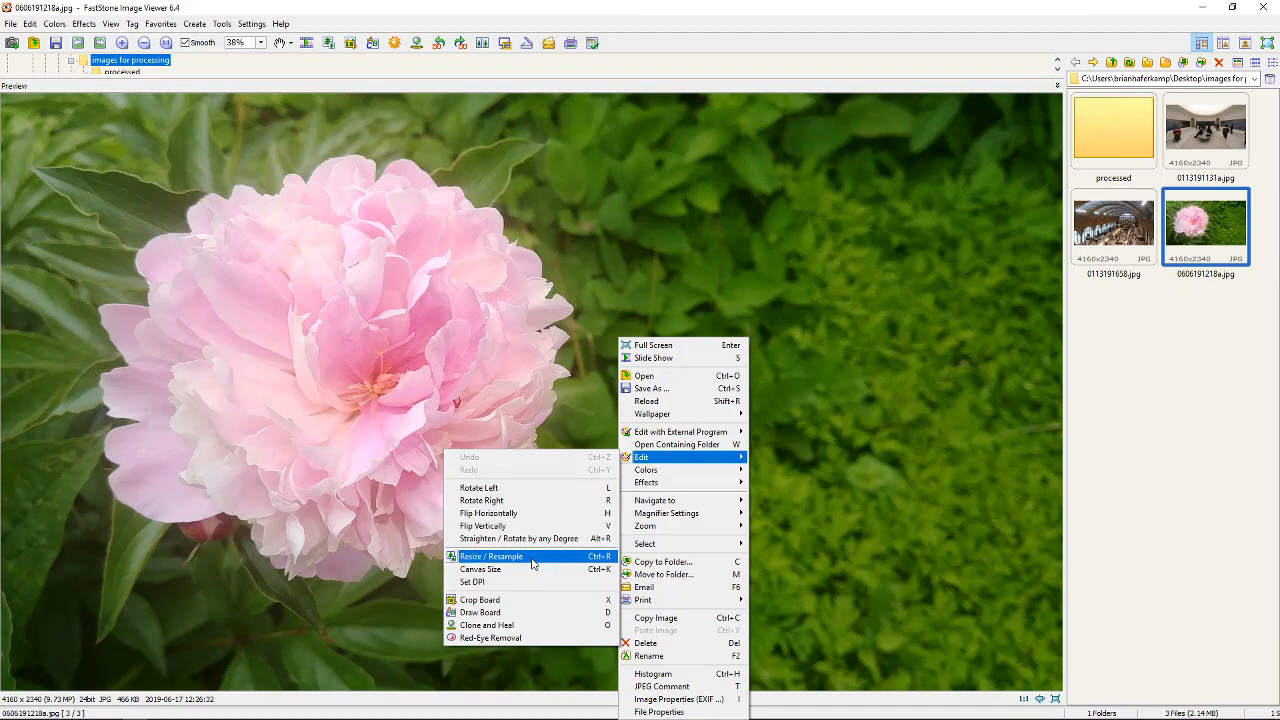
left_click(532, 559)
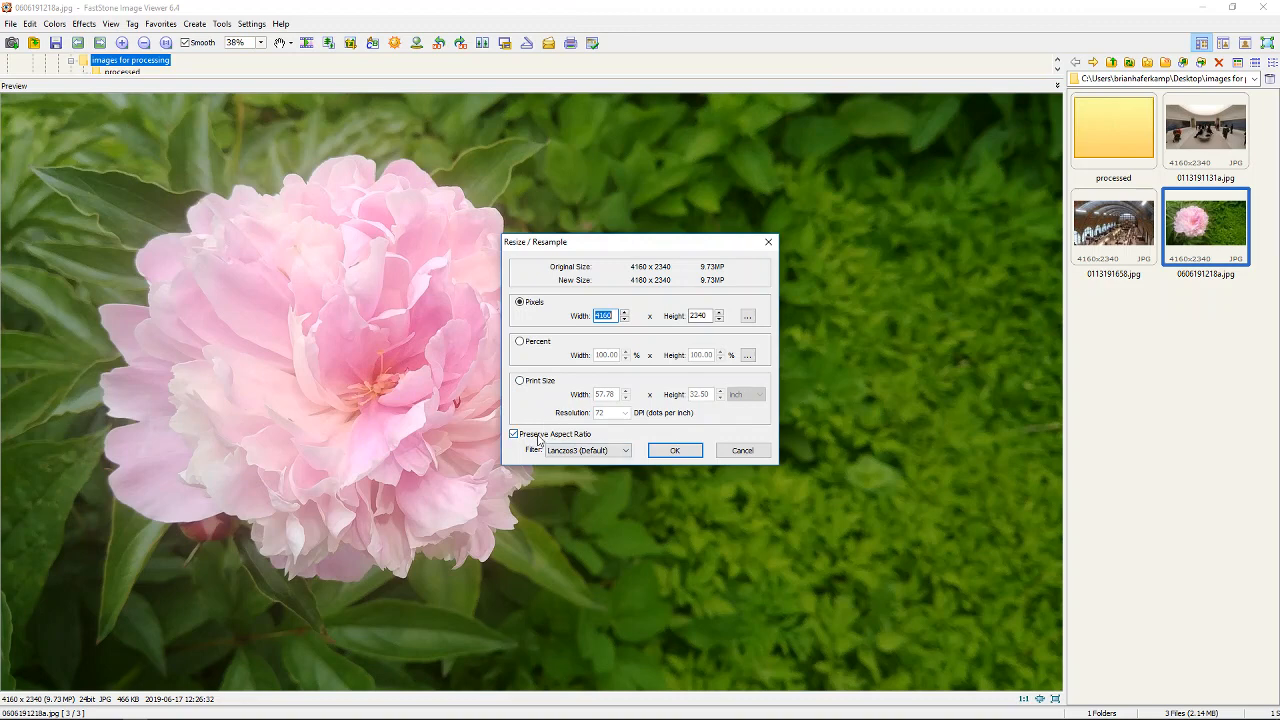
left_click(613, 451)
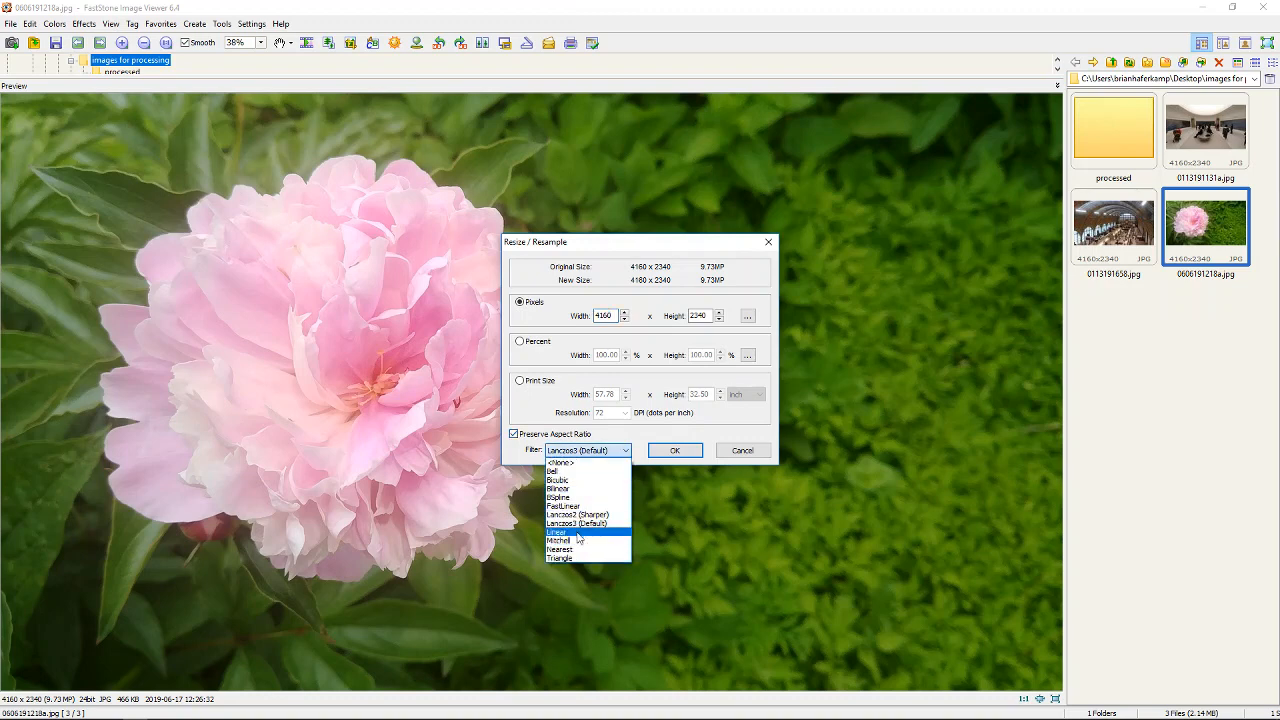
left_click(676, 437)
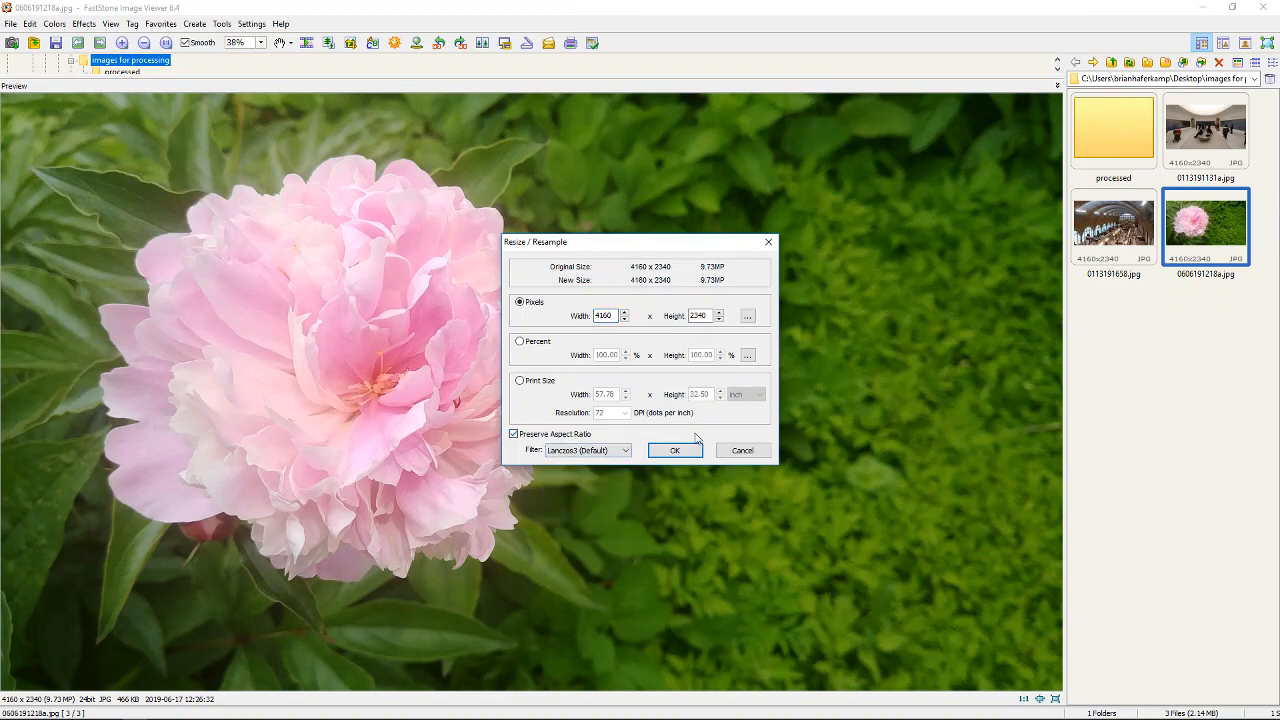
double_click(614, 316)
type("2000")
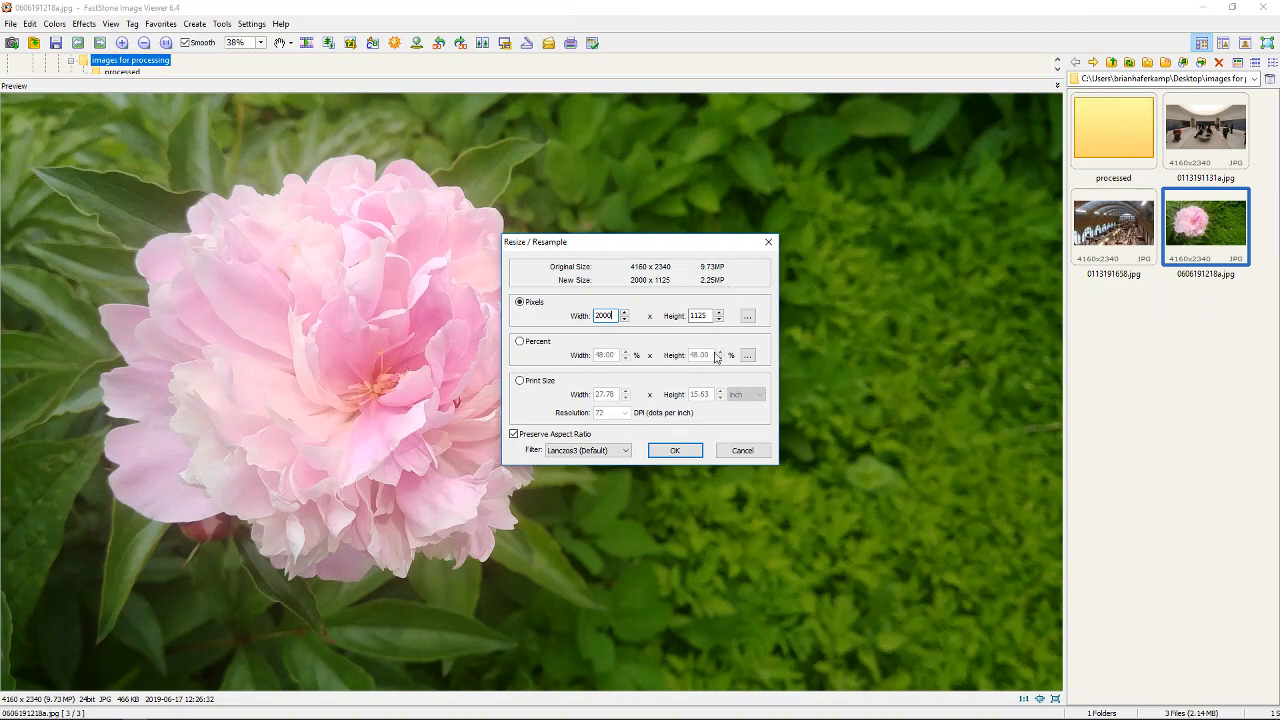
left_click(675, 451)
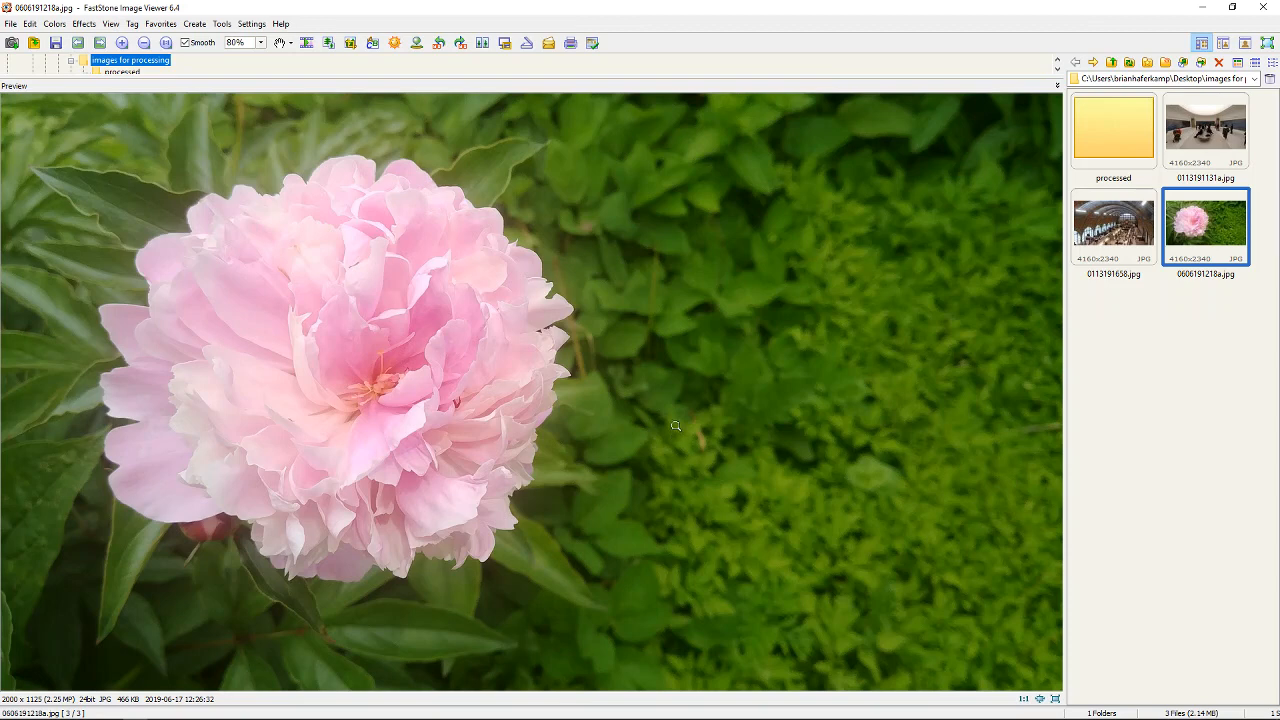
Set up saving the resized image into the processed folder under the name flower in JPEG format.
right_click(621, 428)
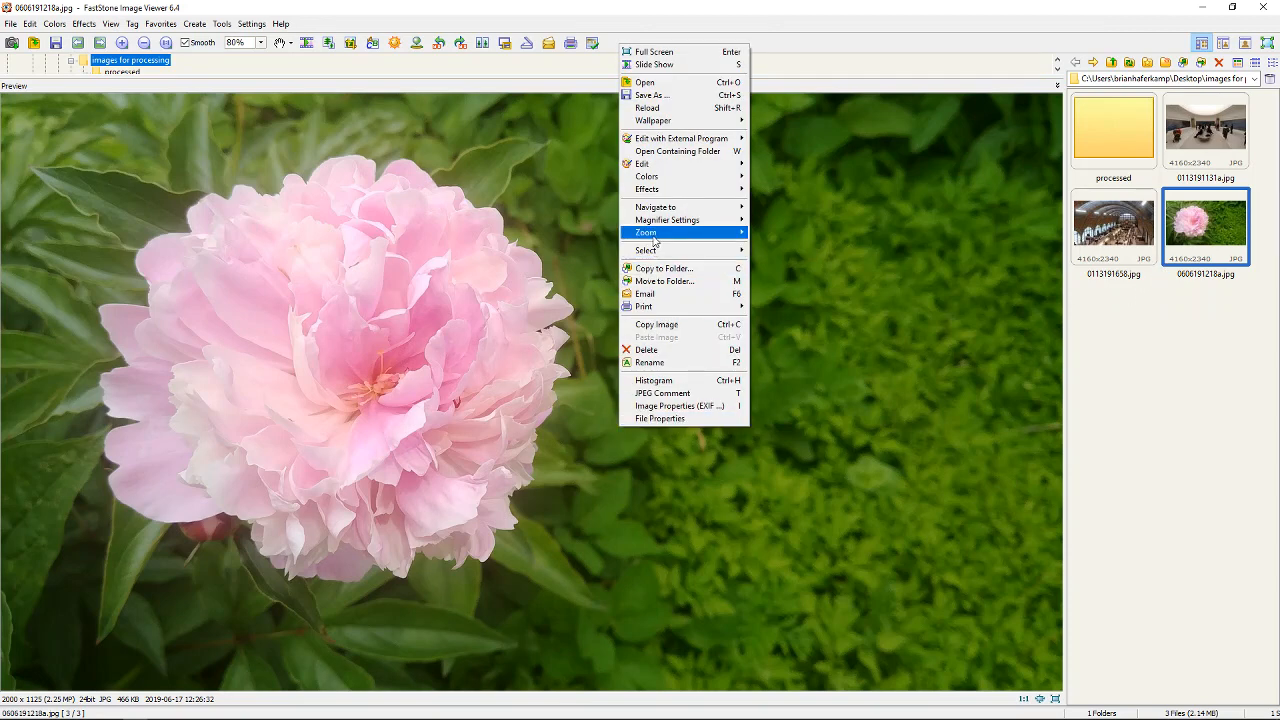
mouse_move(650, 165)
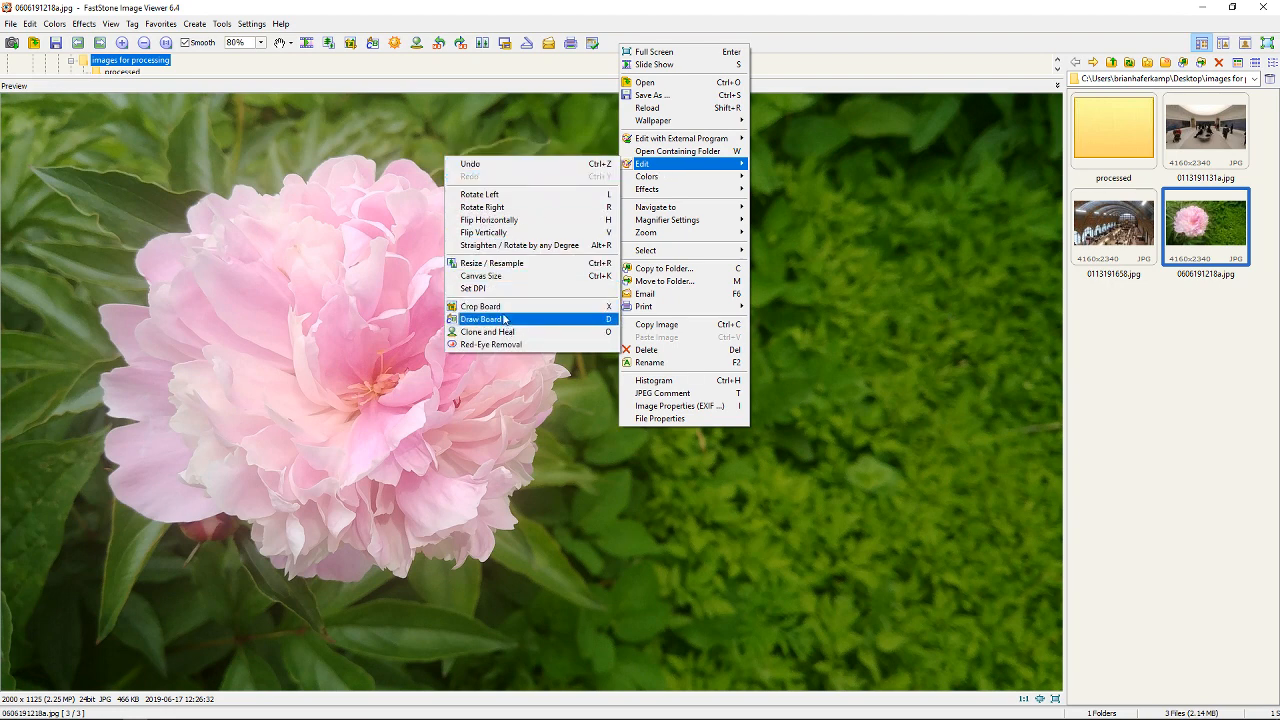
left_click(670, 98)
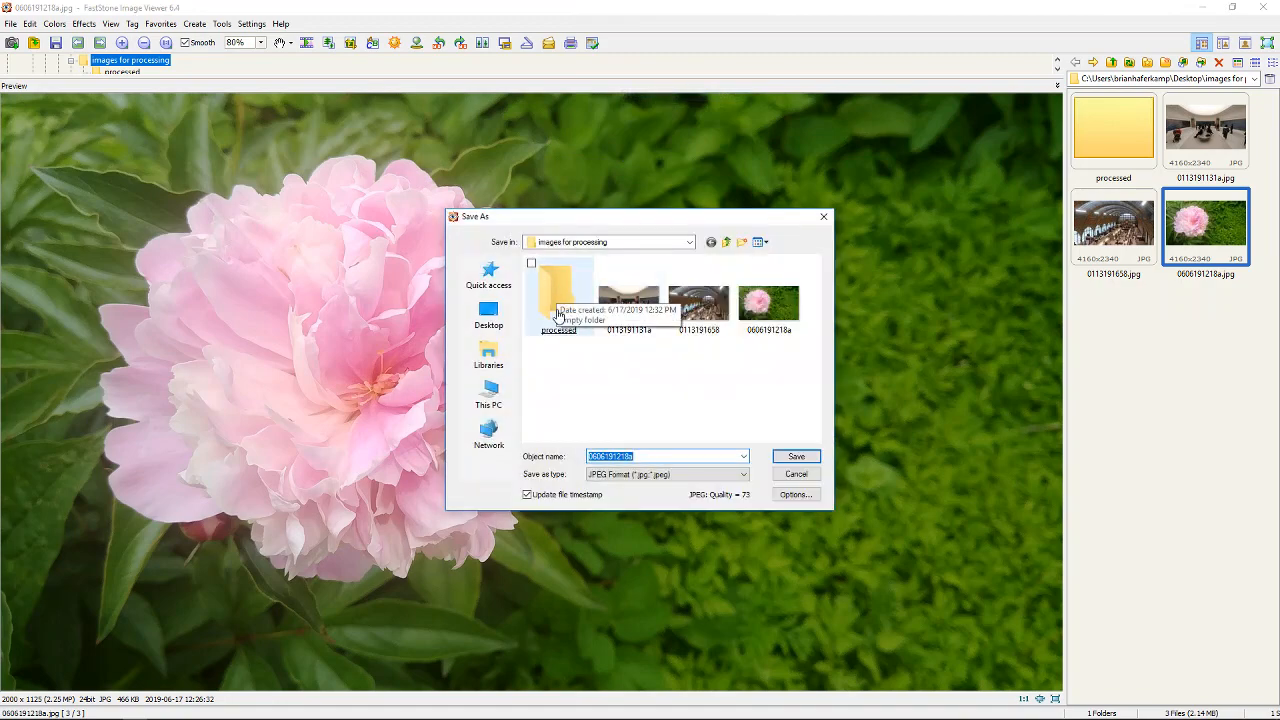
double_click(557, 315)
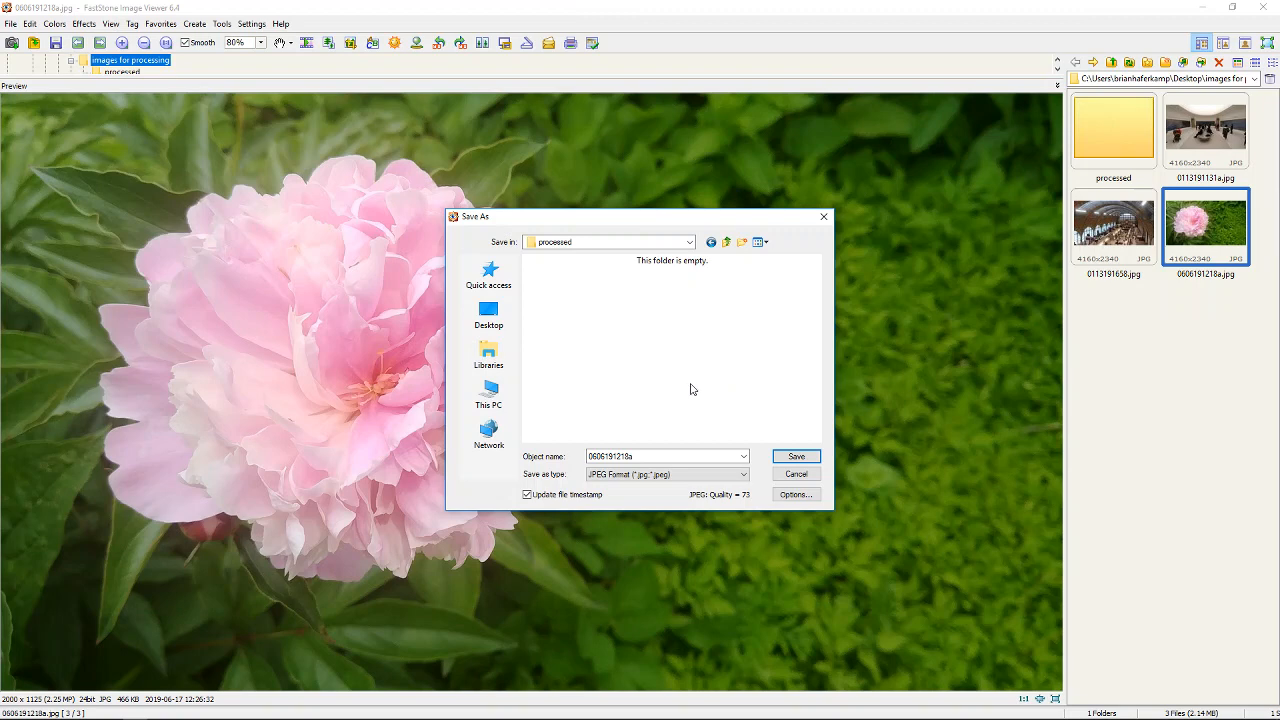
double_click(659, 455)
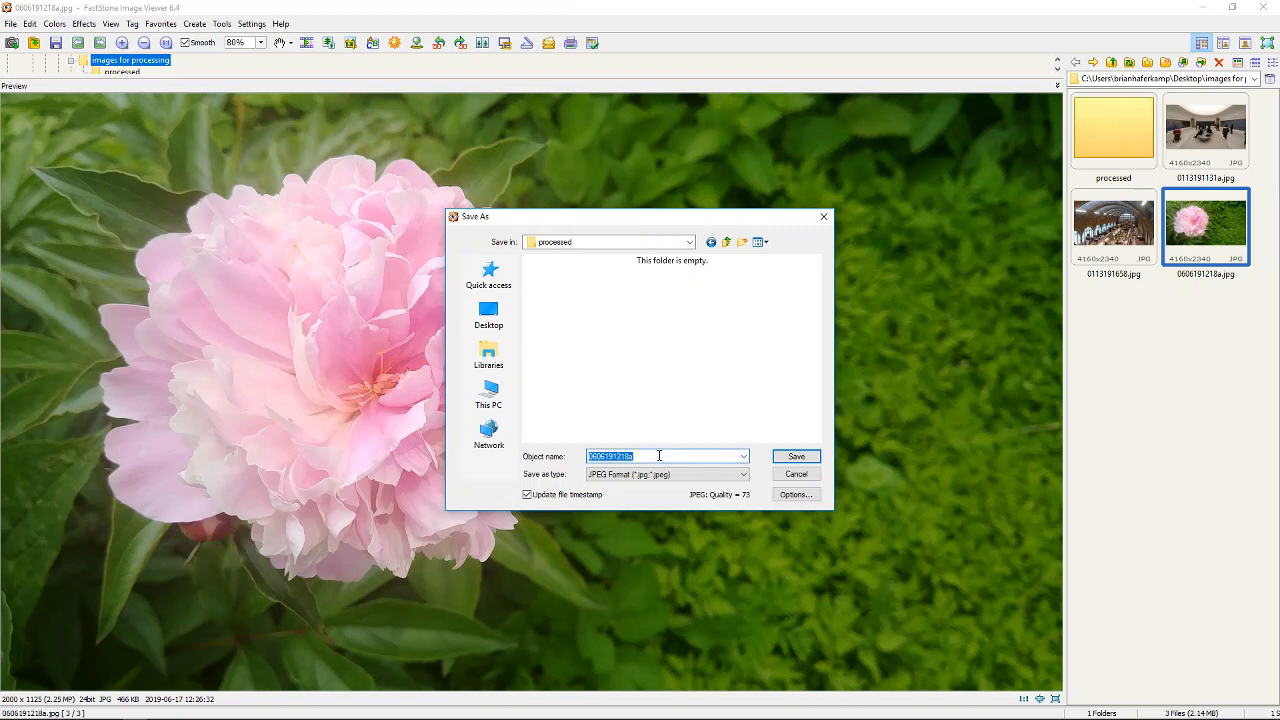
type("fo")
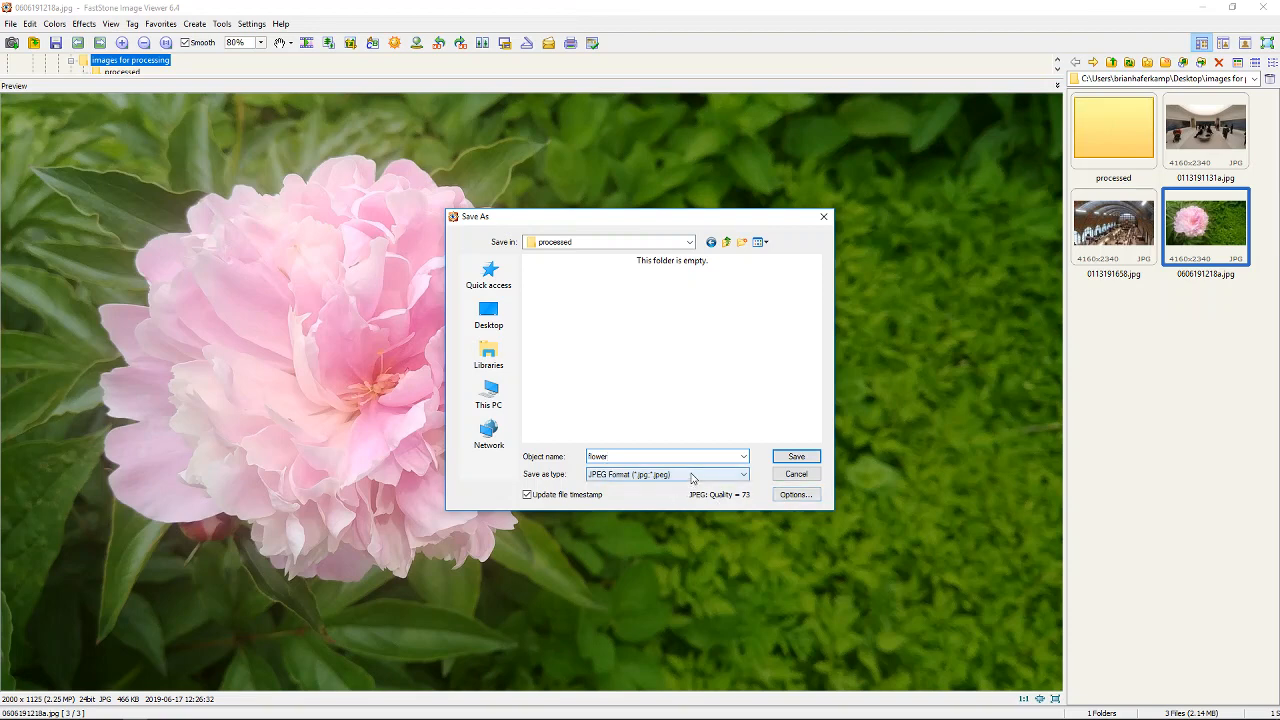
left_click(689, 474)
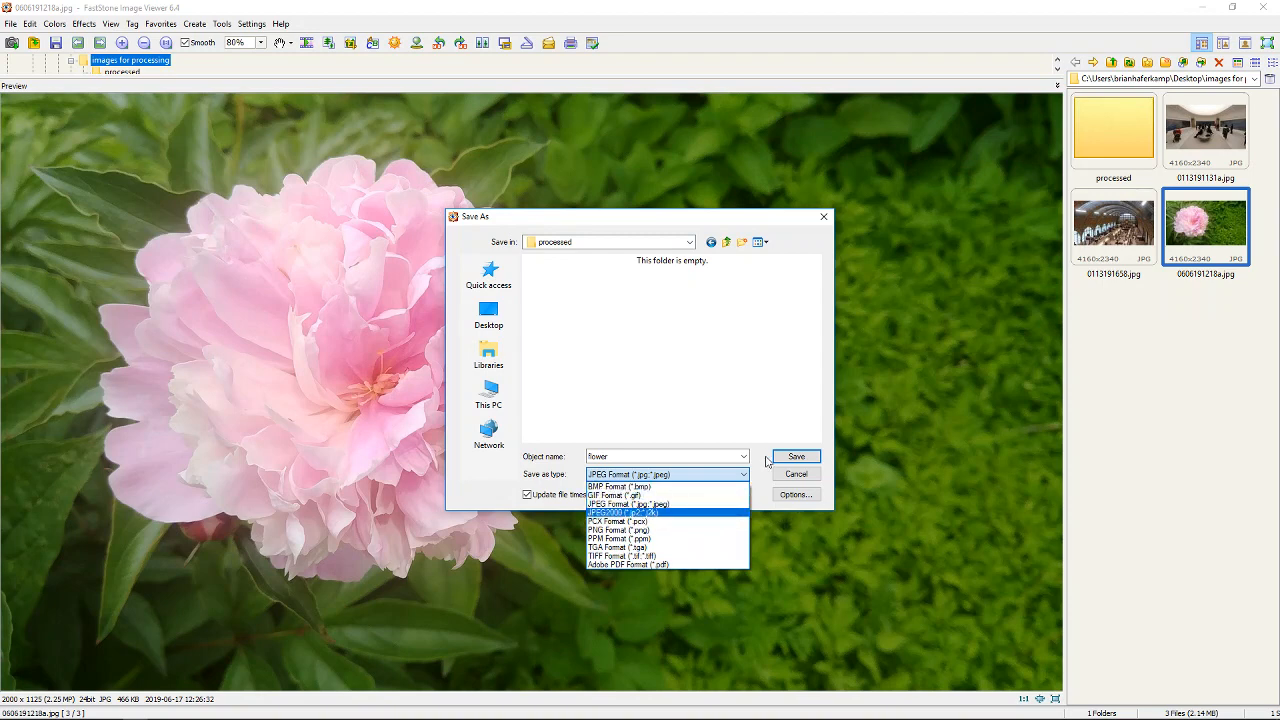
left_click(763, 468)
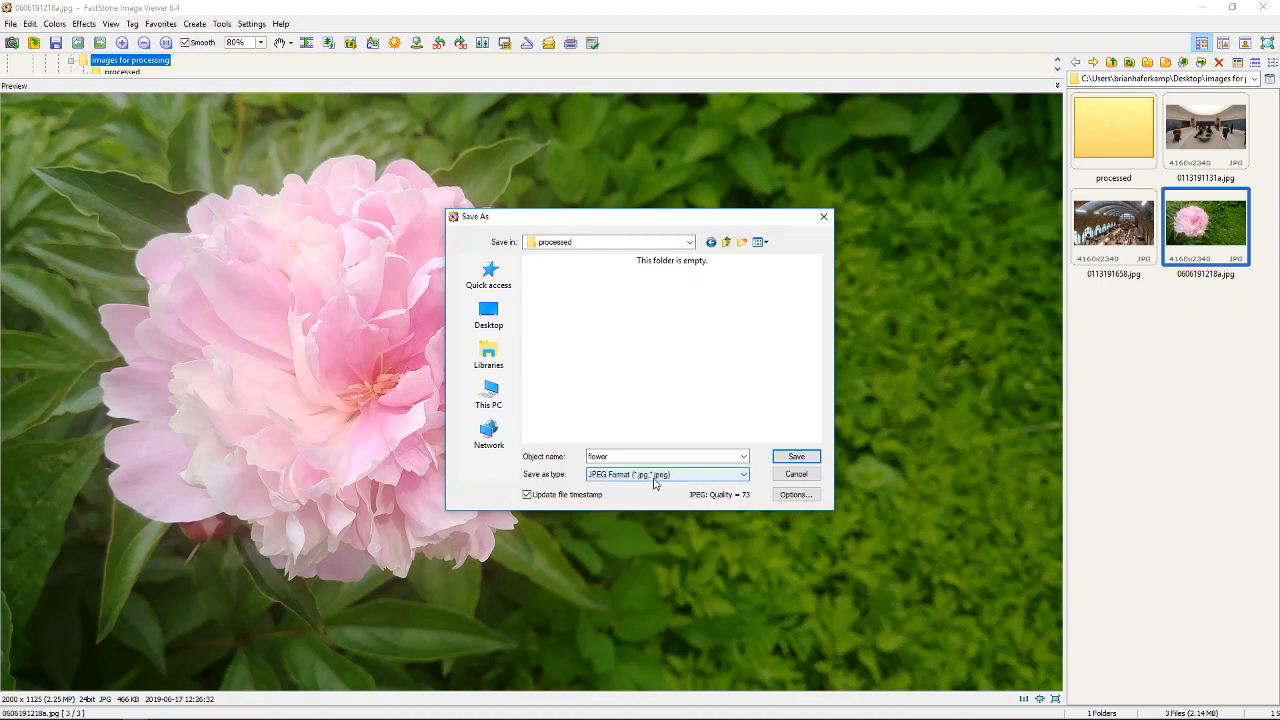
Open the JPEG file format options, look over the color subsampling choices and compare the previews before and after saving.
left_click(808, 494)
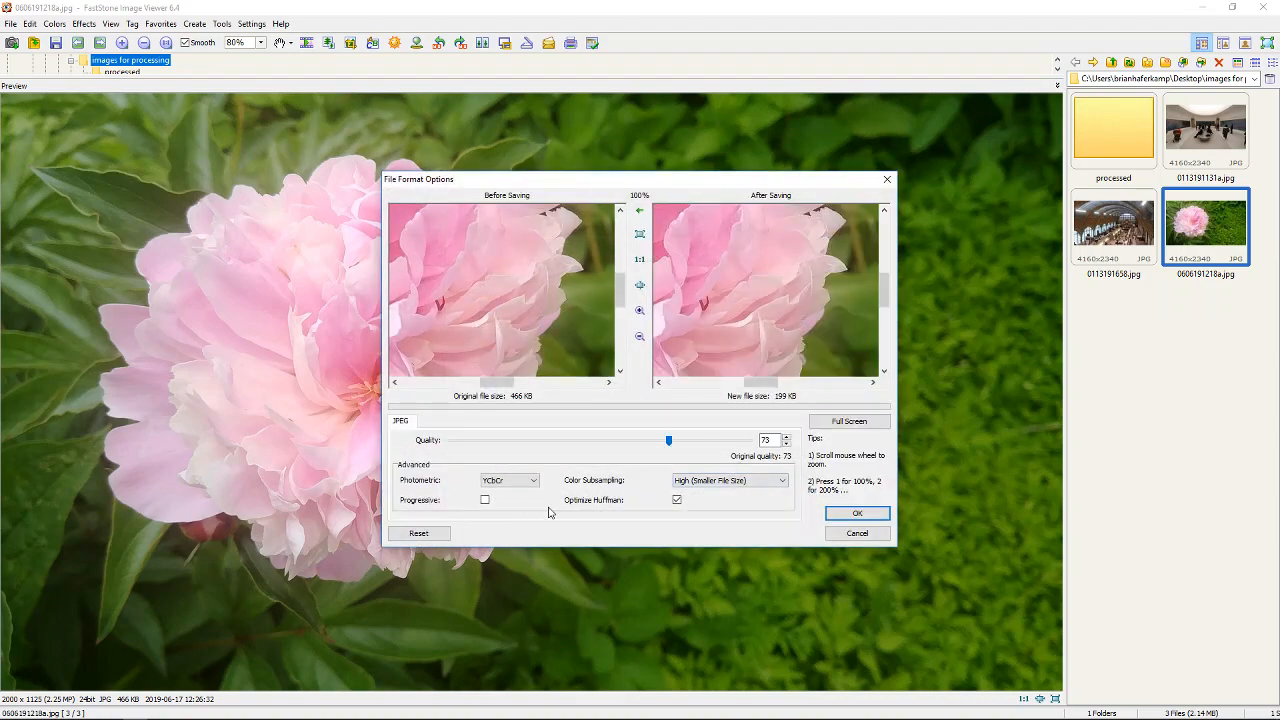
left_click(745, 481)
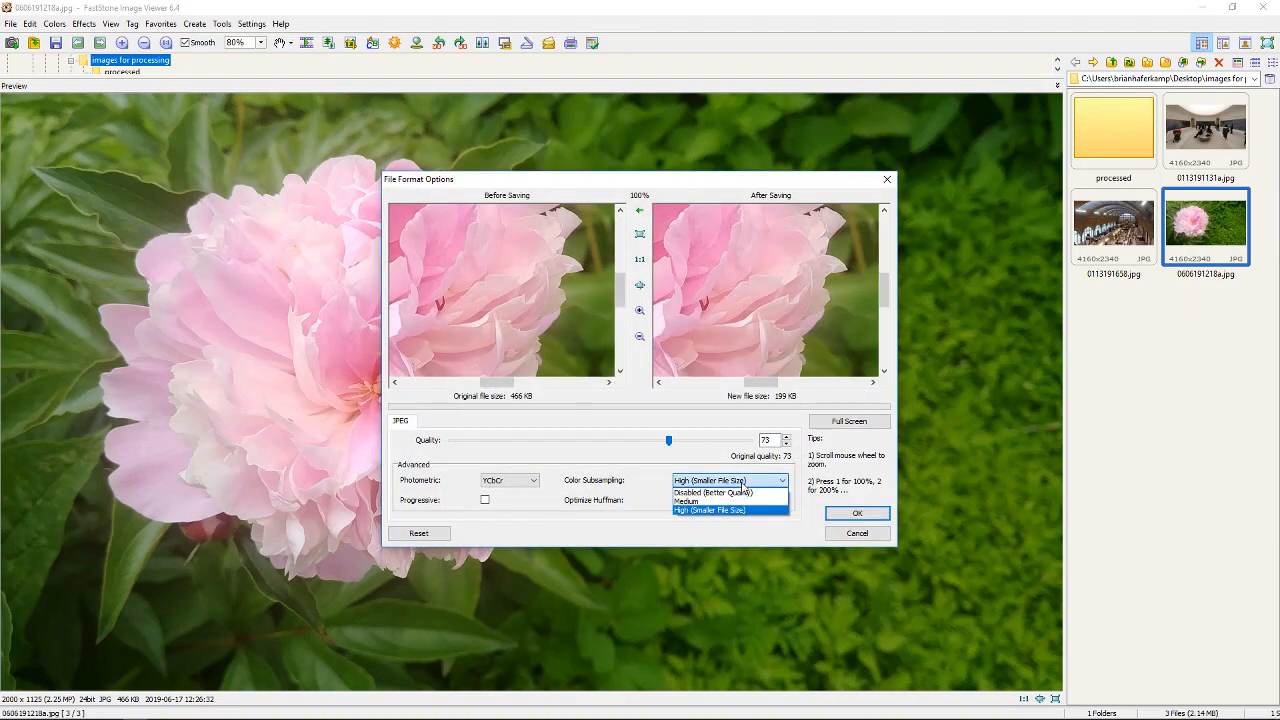
left_click(633, 489)
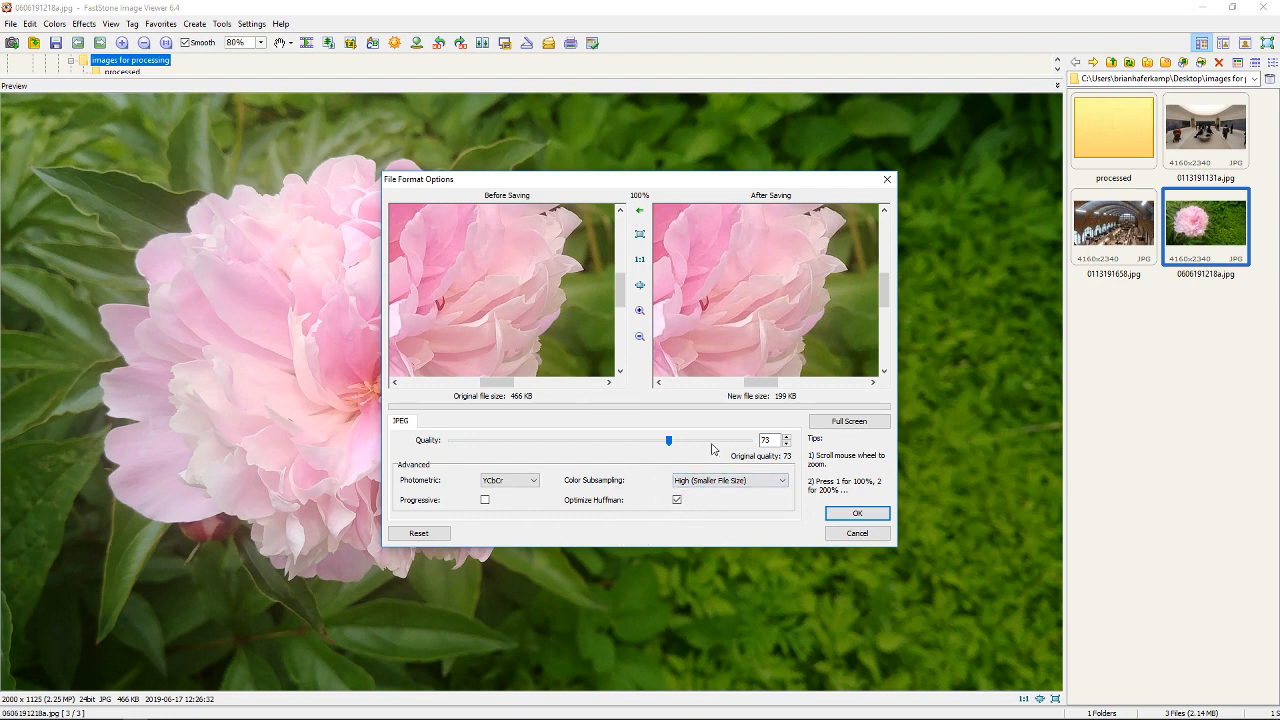
scroll(728, 306, "down", 4)
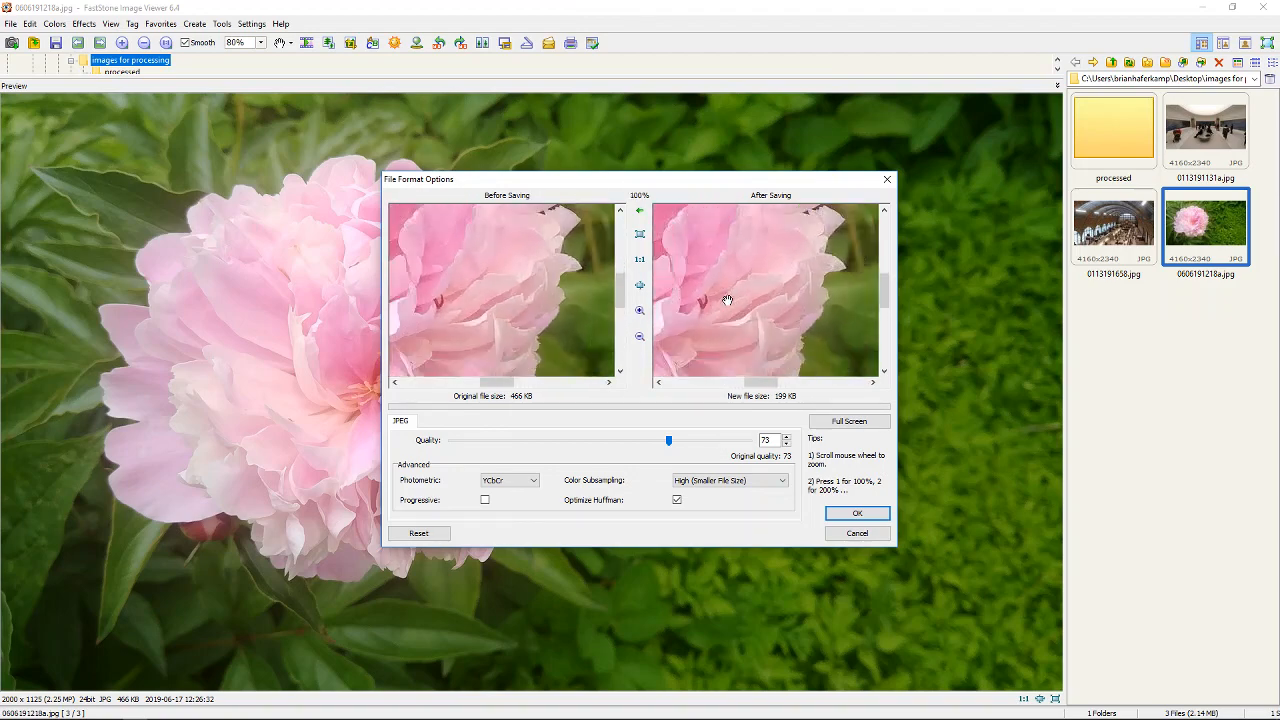
scroll(724, 298, "down", 1)
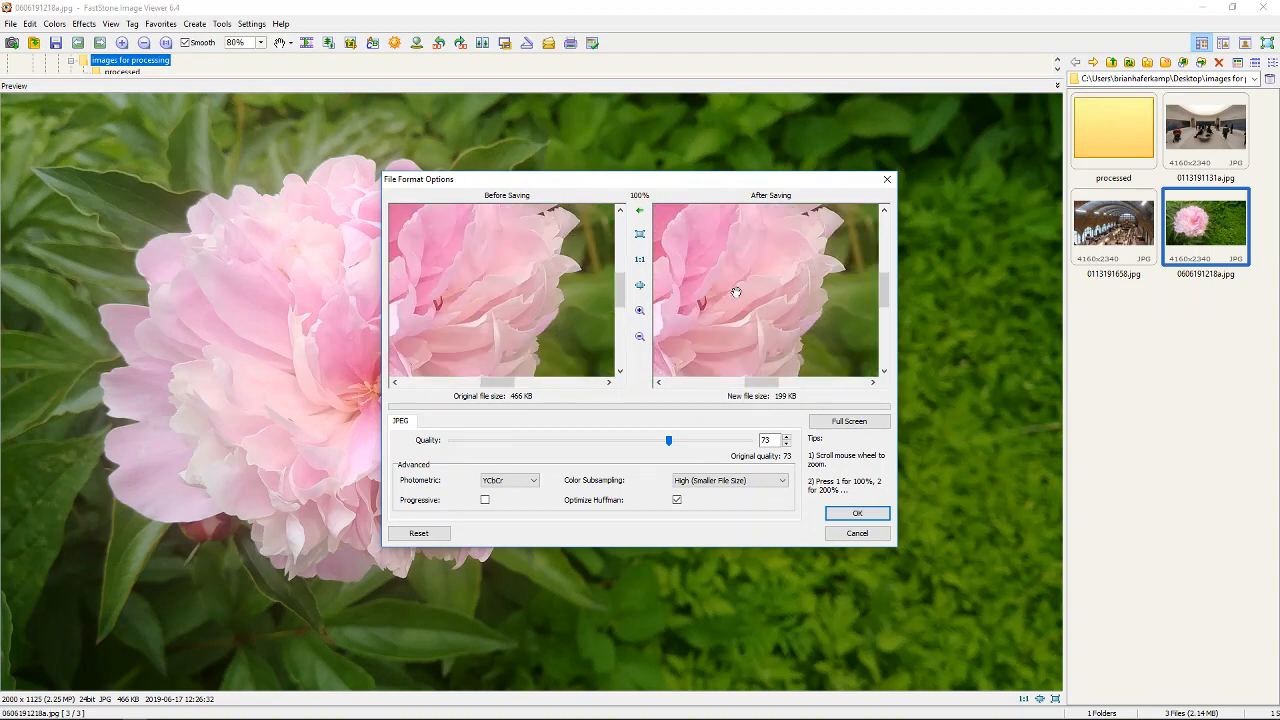
scroll(714, 279, "up", 4)
left_click_drag(702, 273, 808, 351)
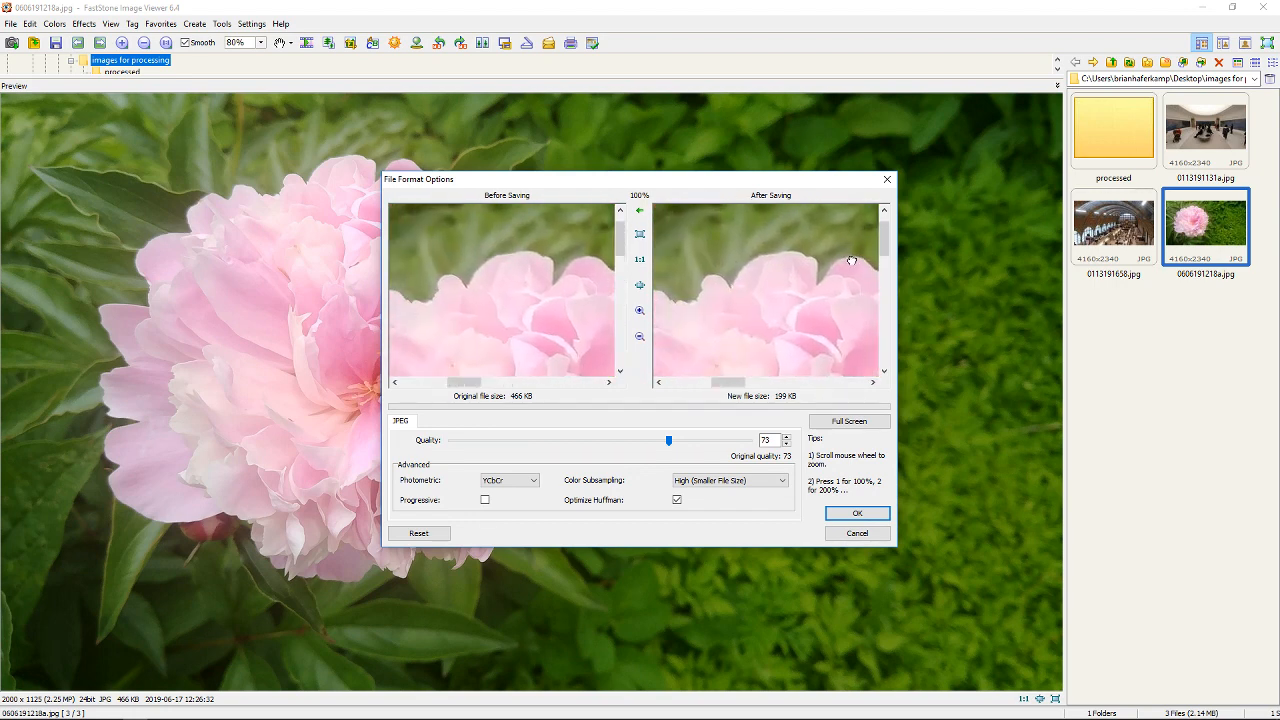
left_click_drag(775, 334, 619, 299)
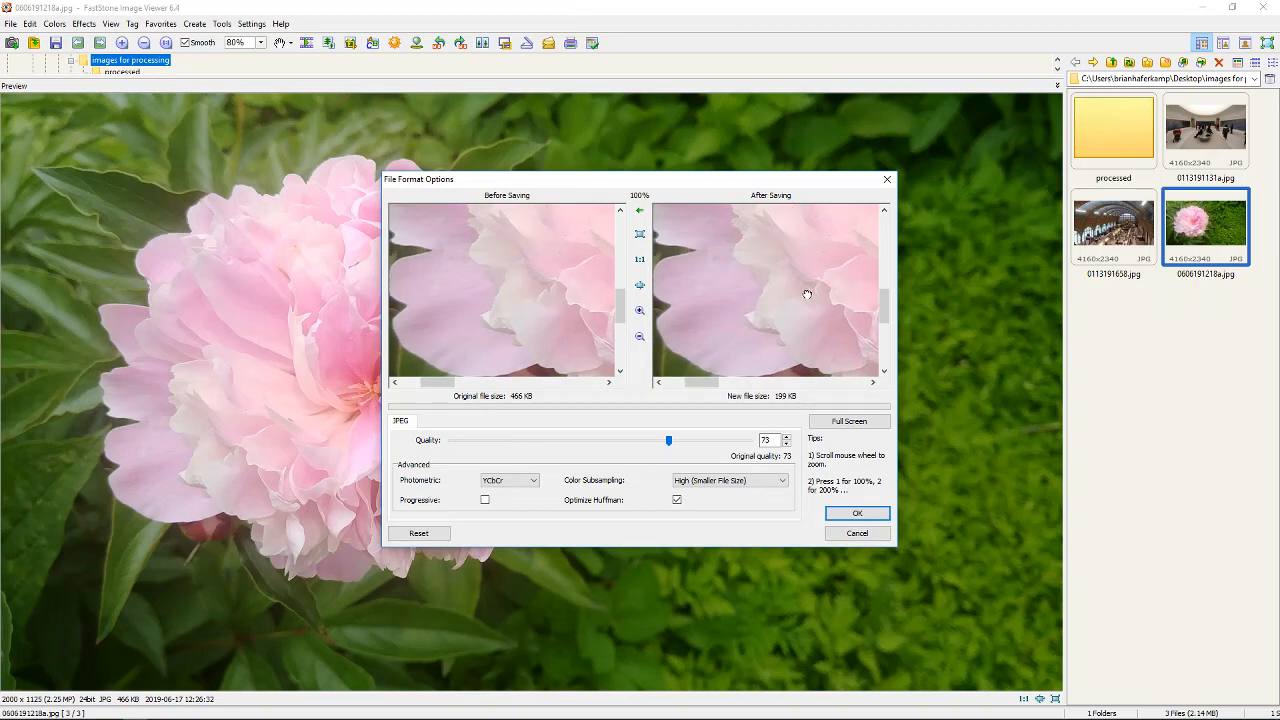
Compare different parts of the flower before and after saving in full-screen view, and return to the file format options.
left_click(640, 236)
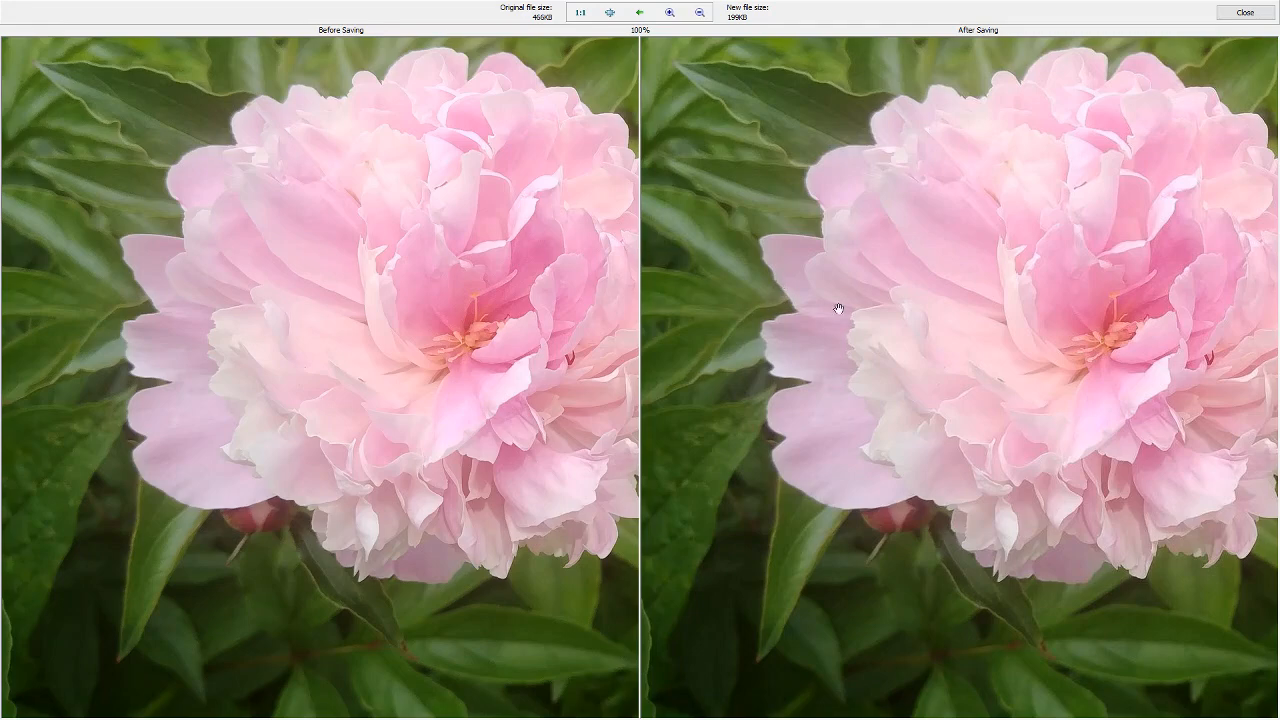
left_click_drag(986, 319, 729, 348)
left_click_drag(950, 205, 1105, 375)
left_click_drag(829, 271, 970, 318)
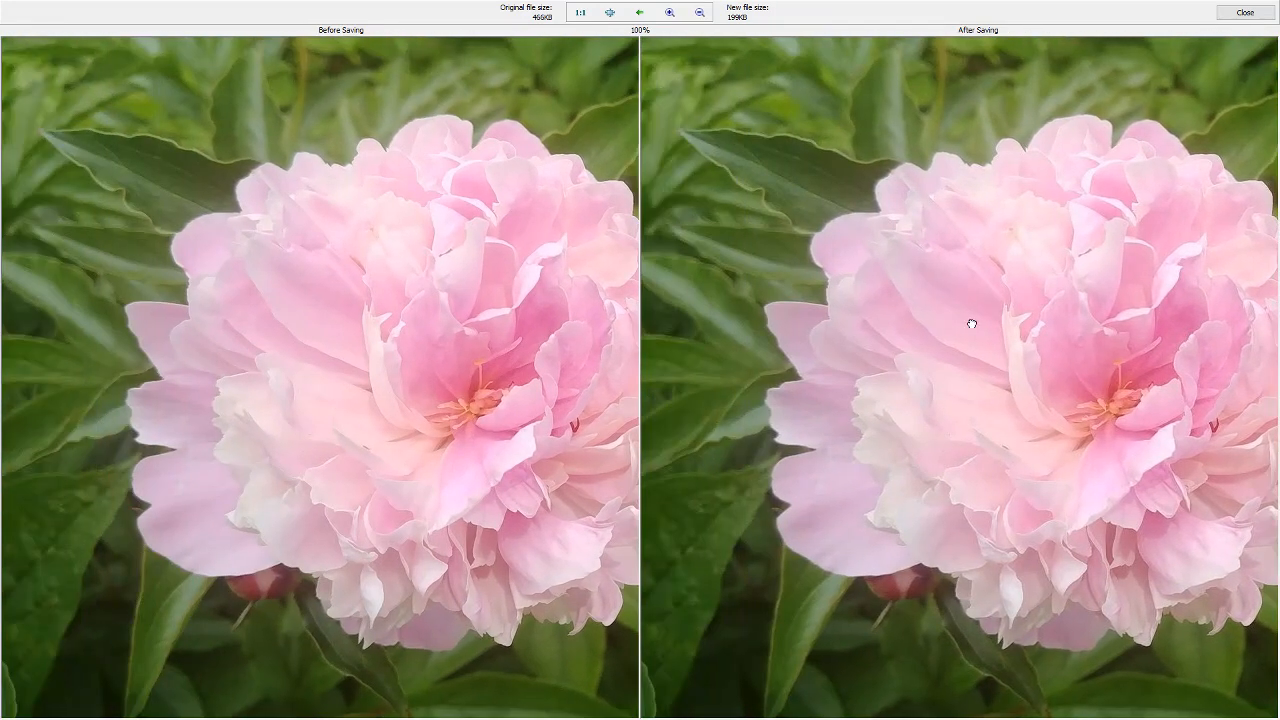
left_click(1246, 18)
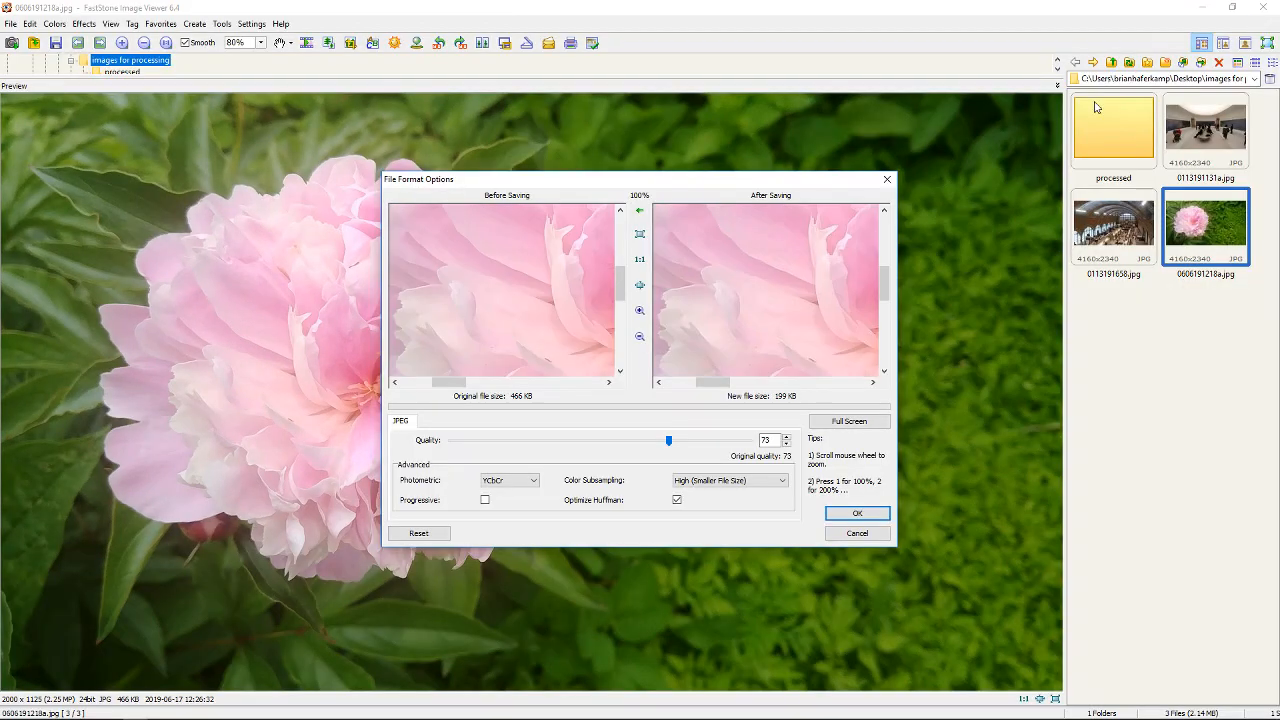
Magnify the before and after previews to 125% and compare the flower's centre and the surrounding leaves.
left_click(640, 337)
left_click(640, 337)
left_click(640, 312)
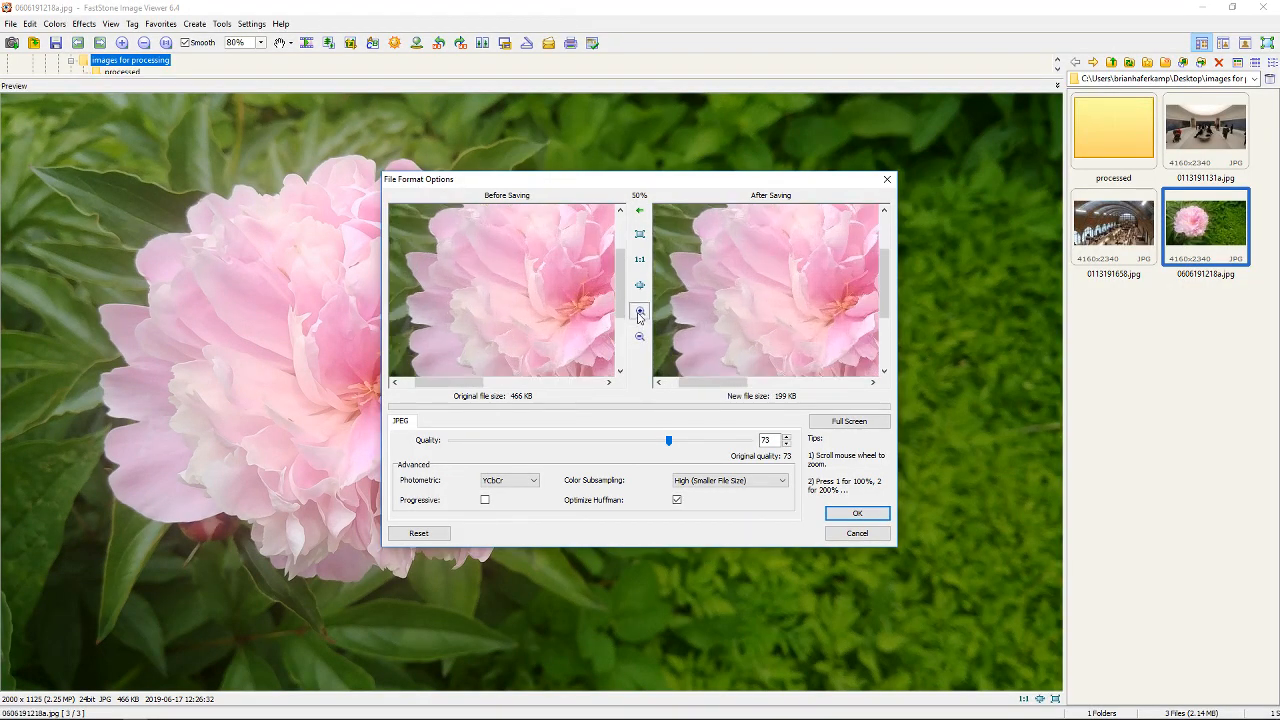
left_click(640, 312)
left_click(640, 312)
left_click_drag(708, 383, 744, 383)
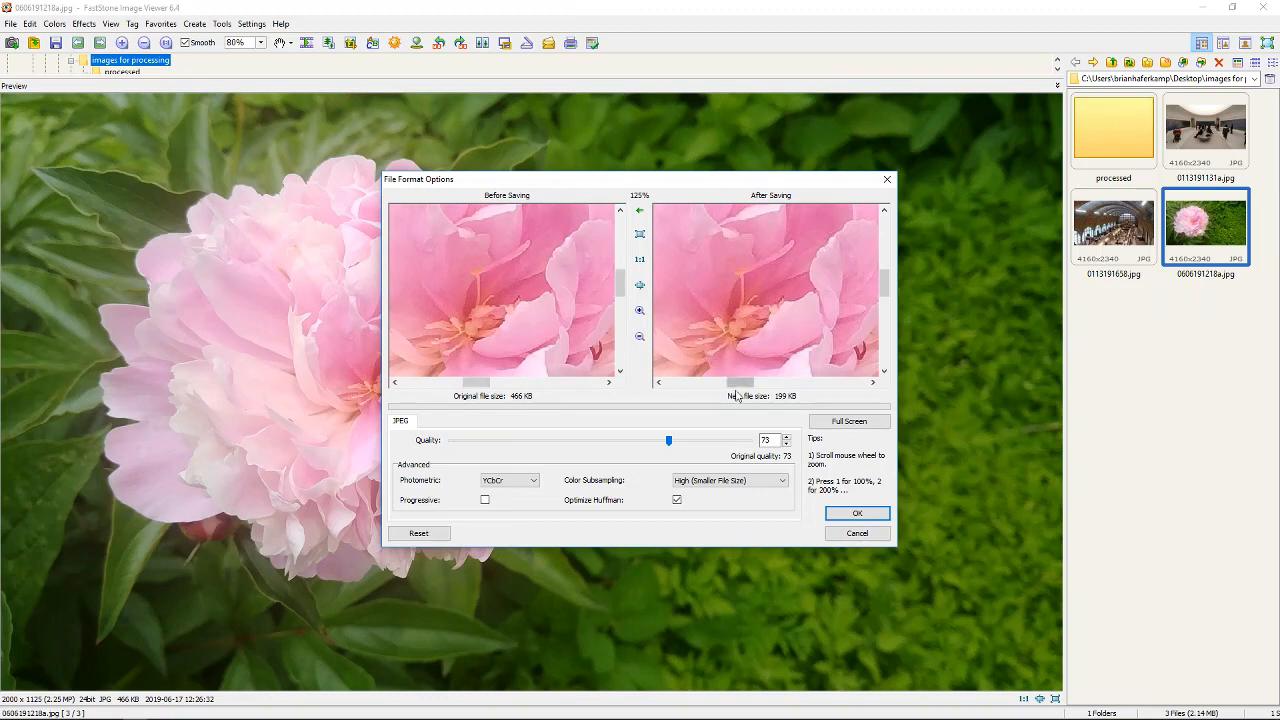
left_click_drag(740, 385, 678, 384)
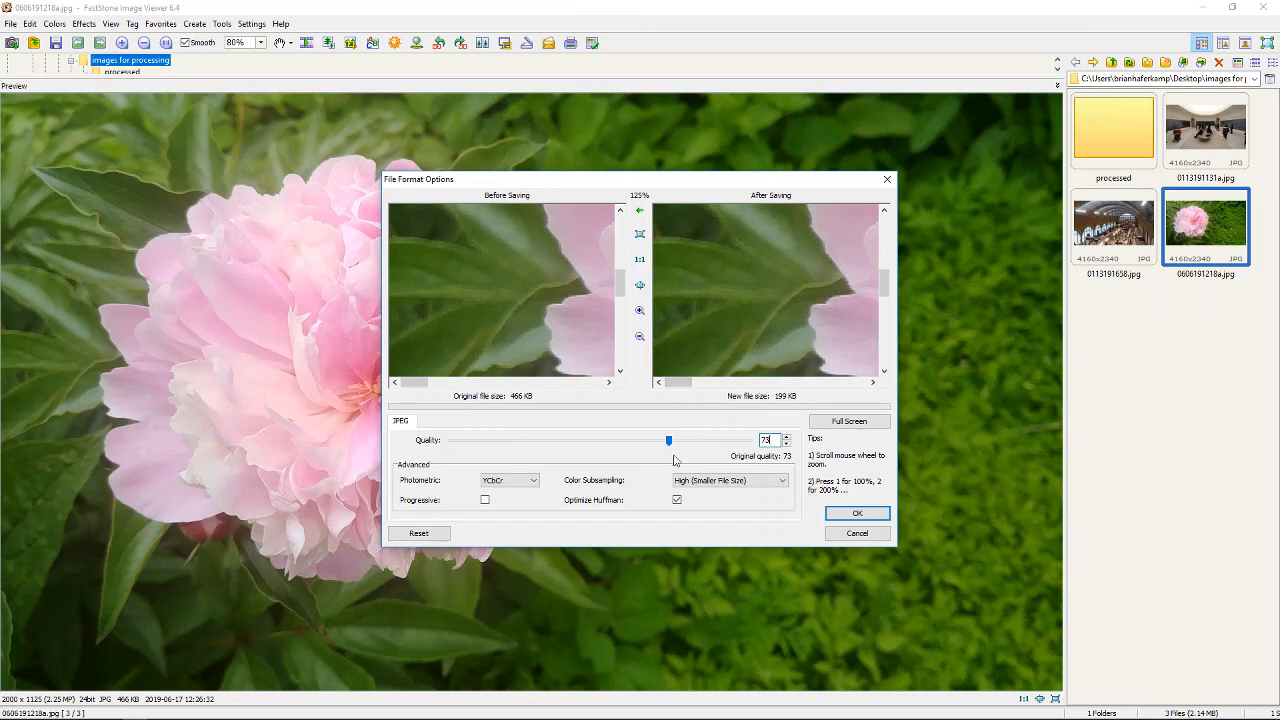
Try a JPEG quality of 50 and compare the leaves and petals in the before and after previews.
left_click_drag(668, 440, 749, 441)
left_click_drag(750, 441, 614, 440)
left_click_drag(846, 306, 734, 340)
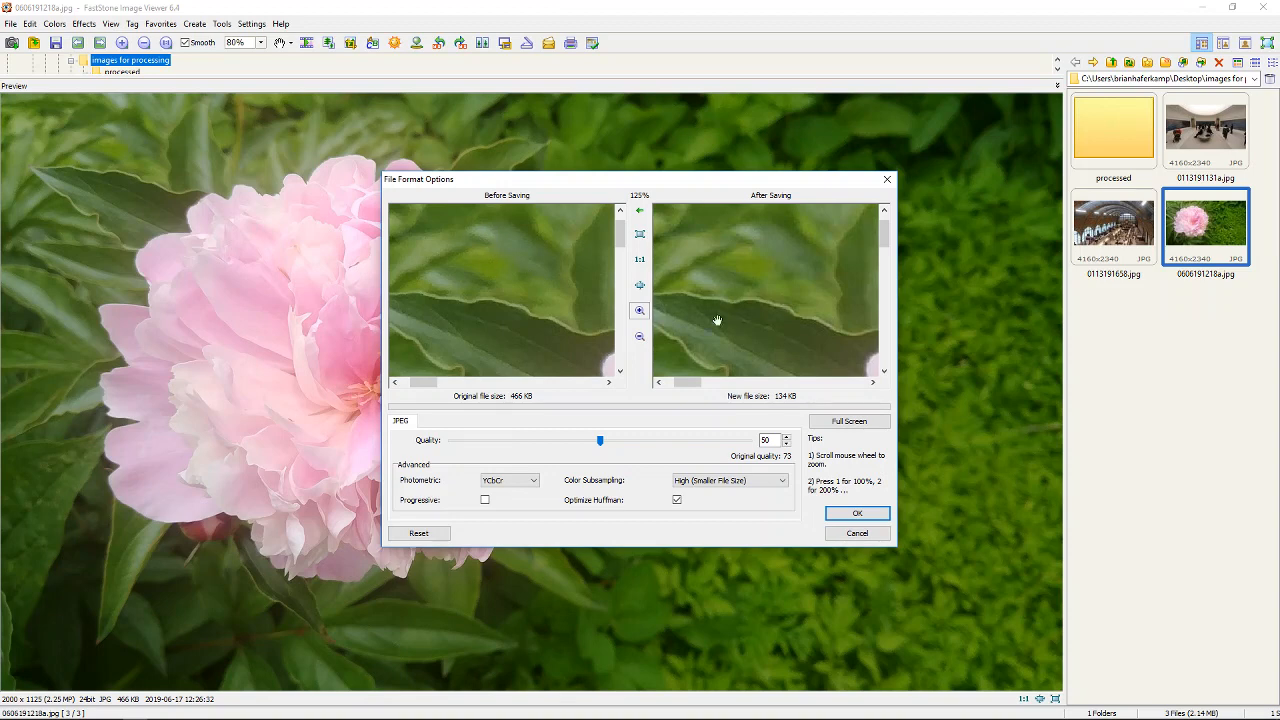
left_click_drag(717, 320, 703, 268)
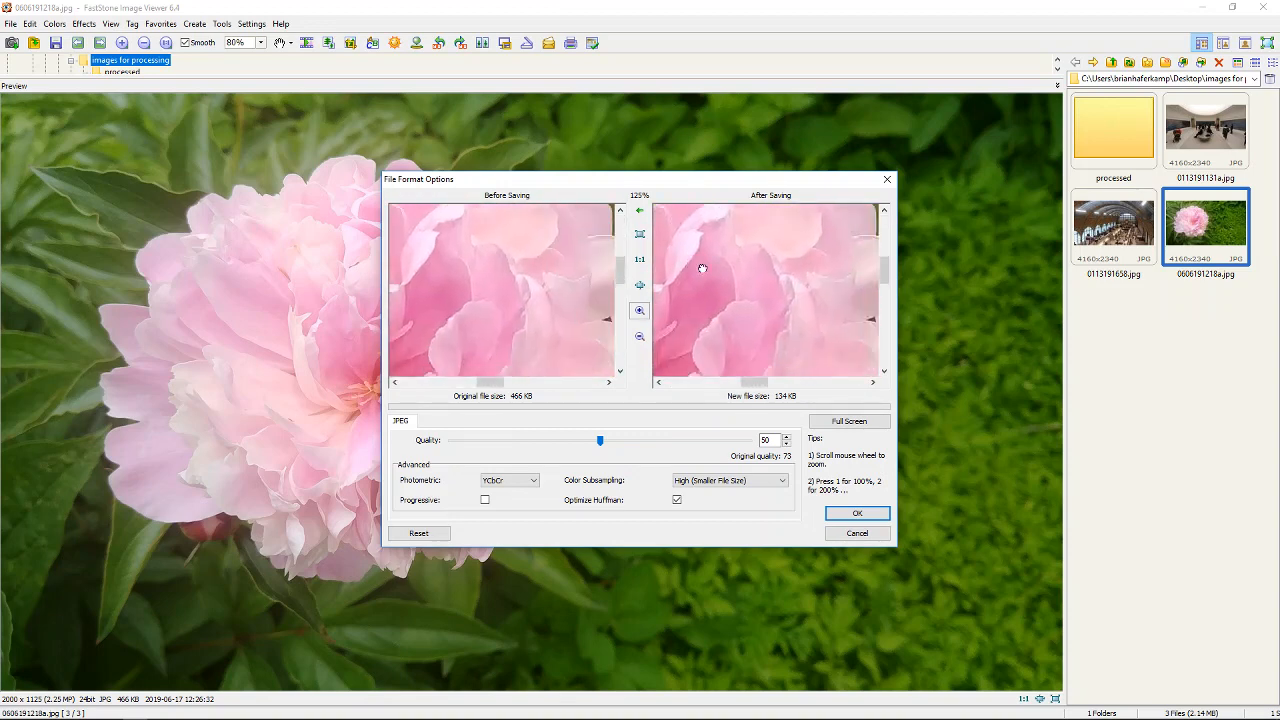
Compare the flower's centre, the dark leaves and the lower petals before and after saving at 100% zoom.
left_click(640, 260)
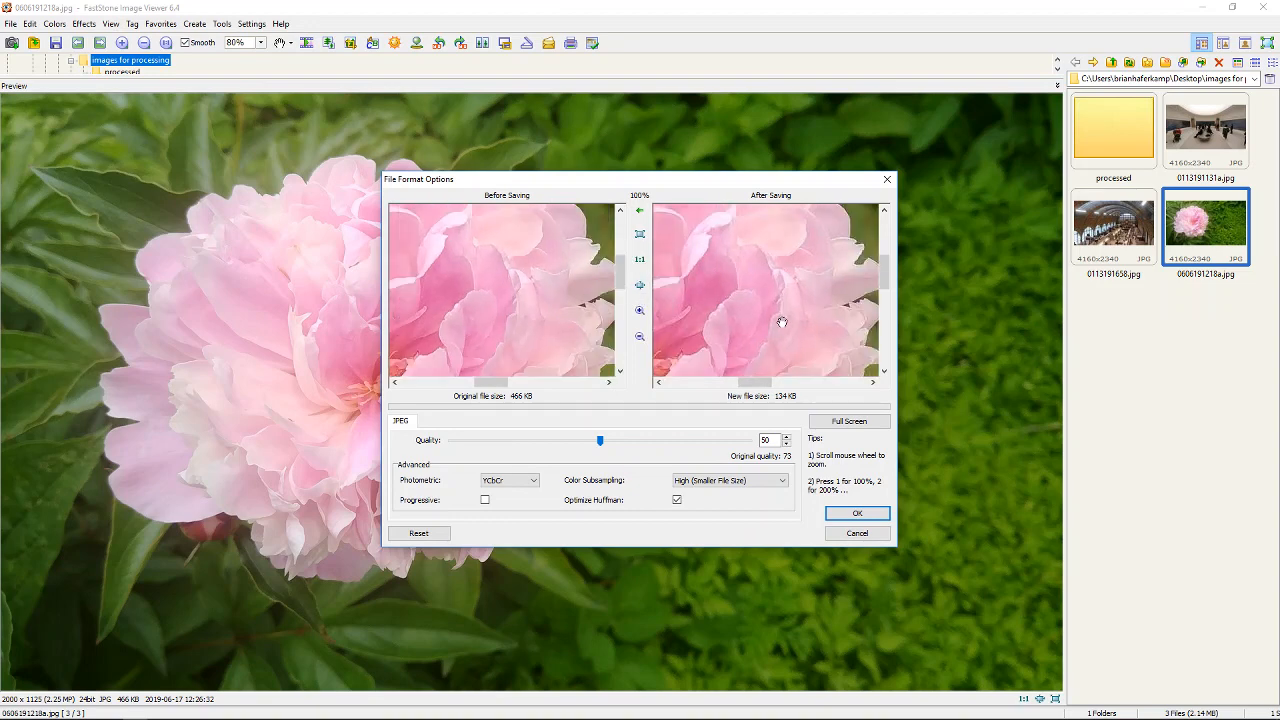
left_click_drag(717, 314, 708, 367)
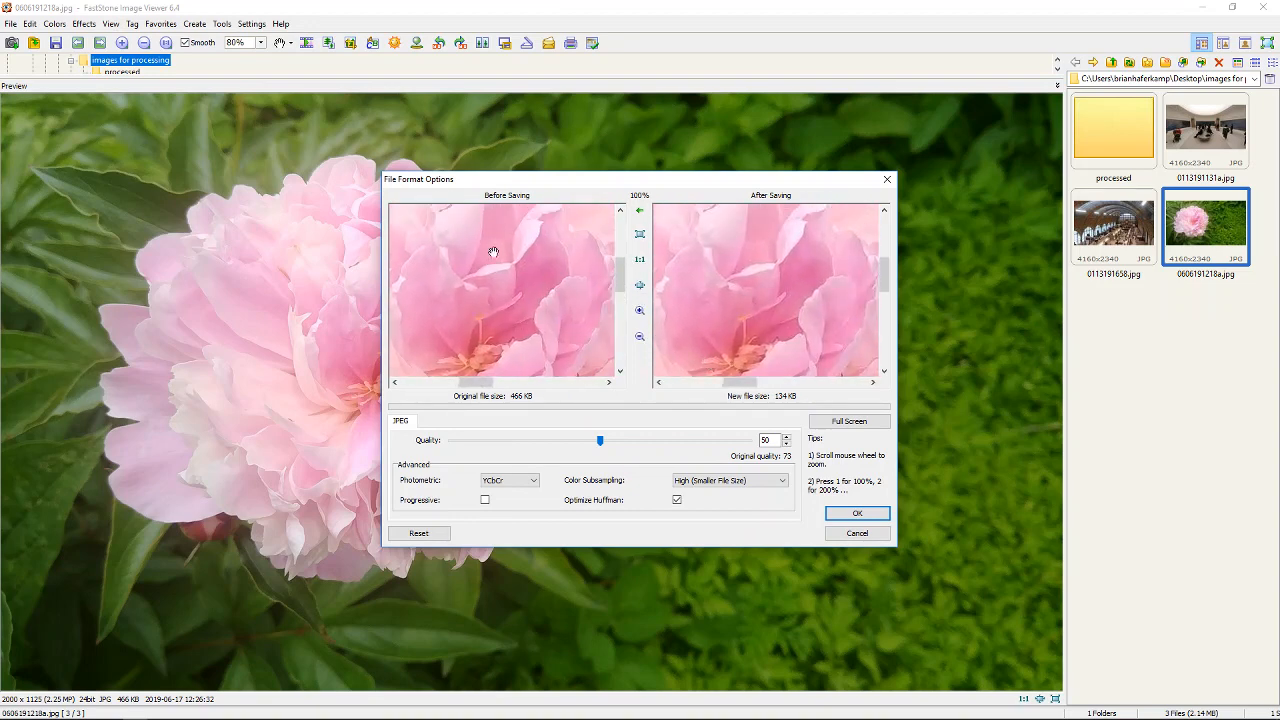
left_click_drag(730, 320, 786, 343)
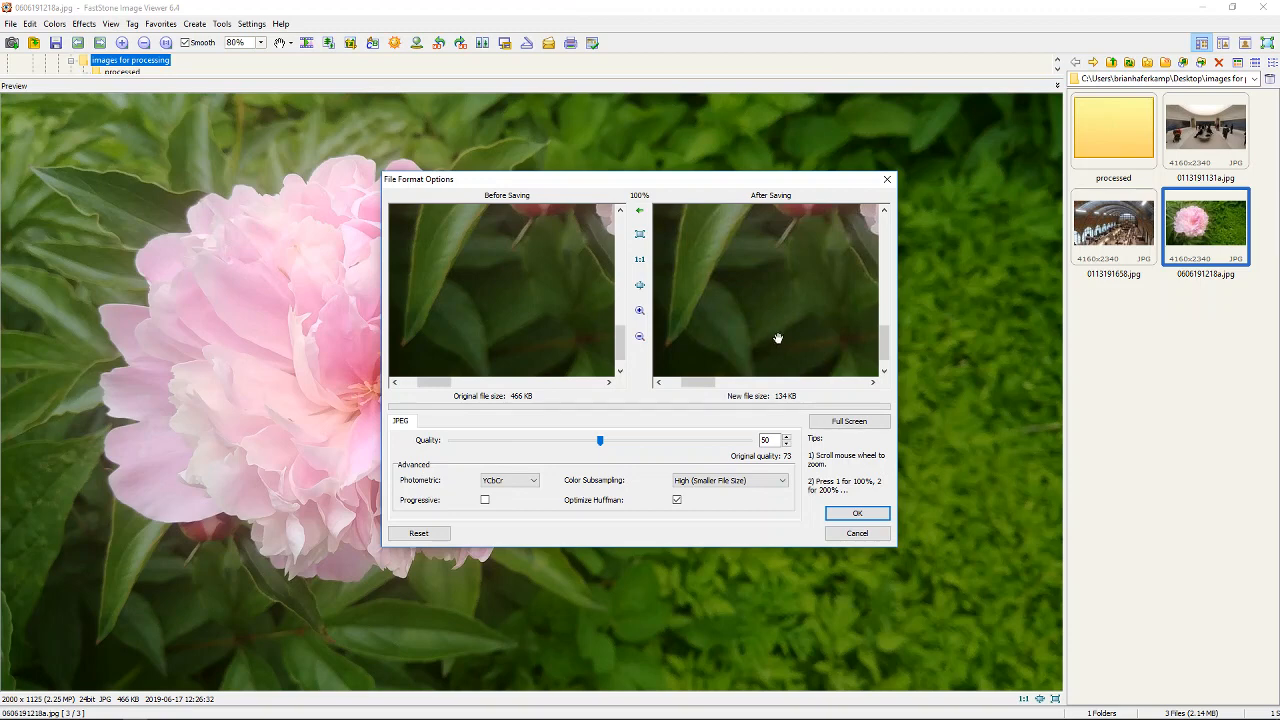
left_click_drag(777, 337, 748, 336)
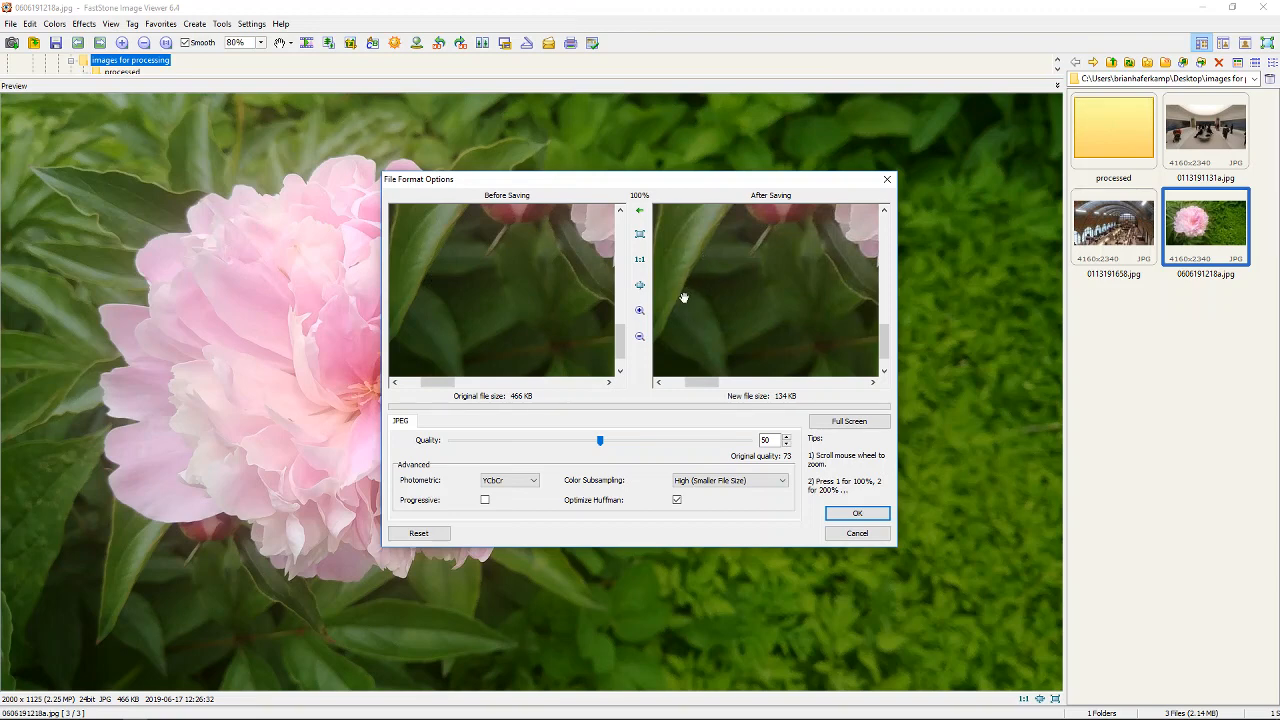
left_click_drag(697, 311, 734, 317)
left_click_drag(805, 279, 731, 336)
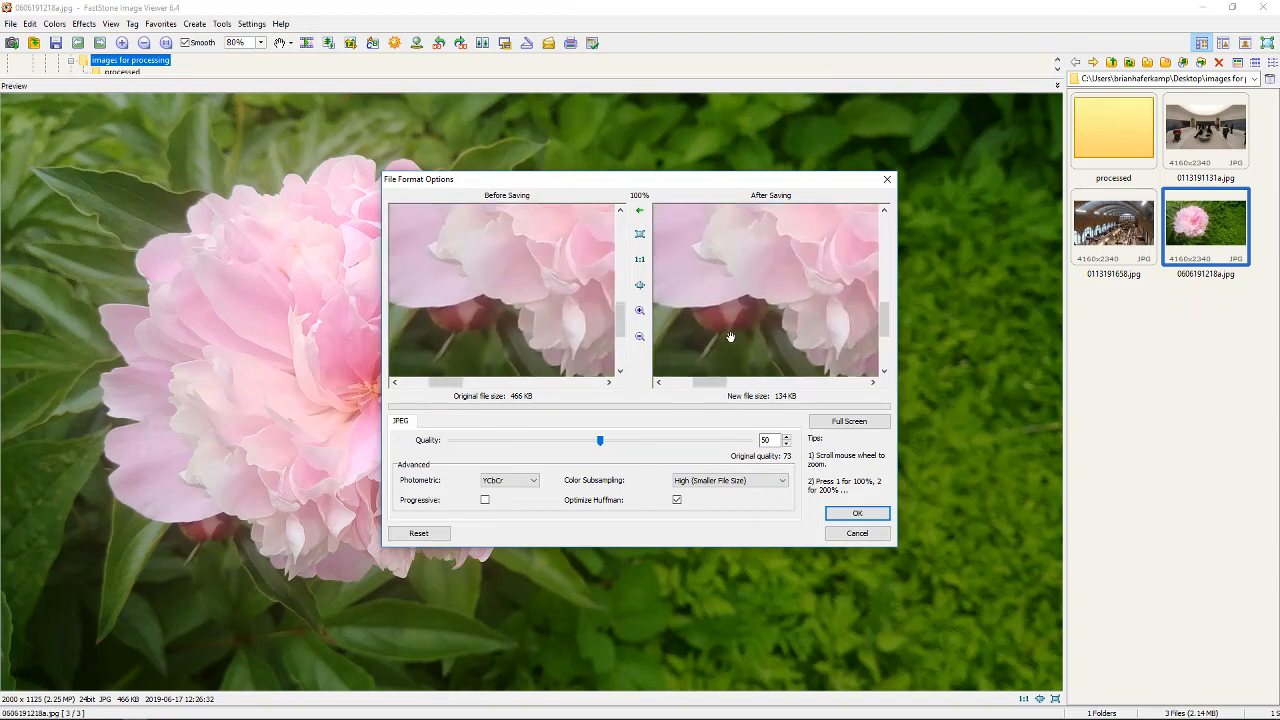
Fit the whole image in the previews, try lower and higher compression, and set the JPEG quality to 30.
left_click(640, 286)
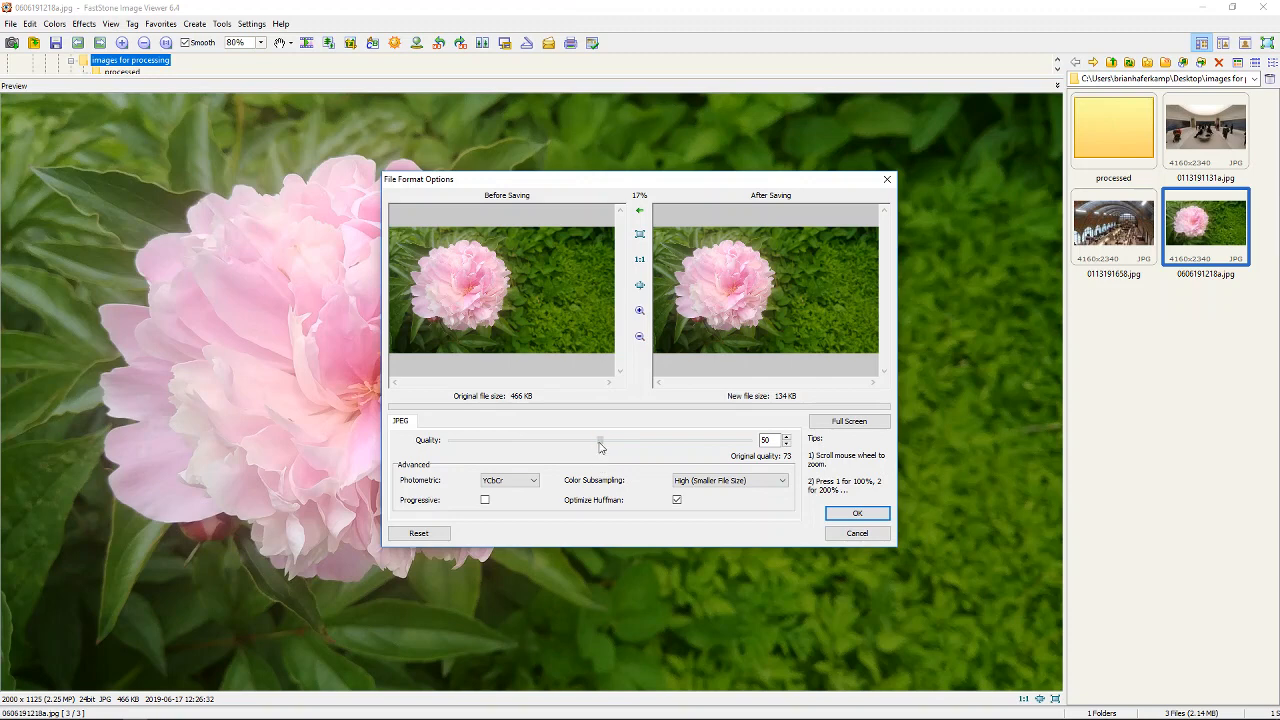
left_click_drag(600, 441, 517, 441)
left_click_drag(517, 441, 471, 441)
left_click_drag(479, 445, 600, 441)
left_click_drag(601, 442, 630, 443)
left_click_drag(630, 444, 603, 444)
left_click_drag(600, 444, 543, 449)
Compare the petals, flower centre and surrounding foliage before and after saving in full-screen view, and return to the file format options.
left_click(639, 234)
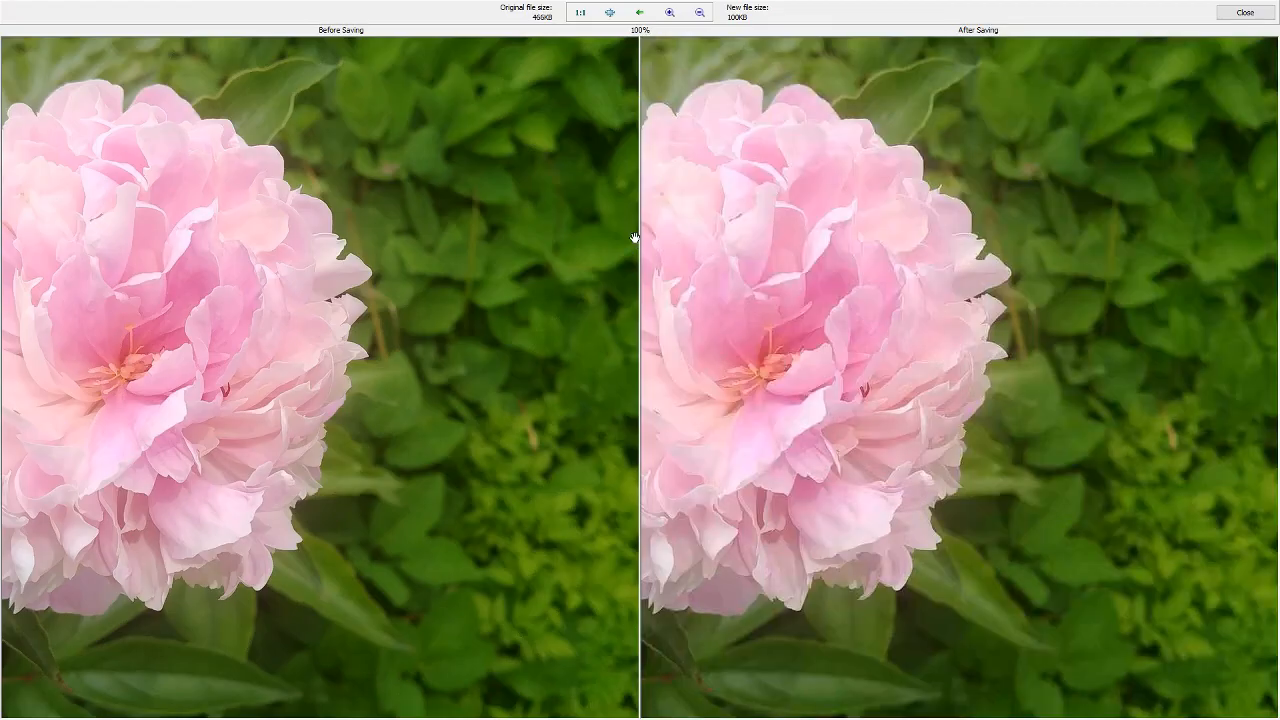
left_click_drag(812, 383, 990, 381)
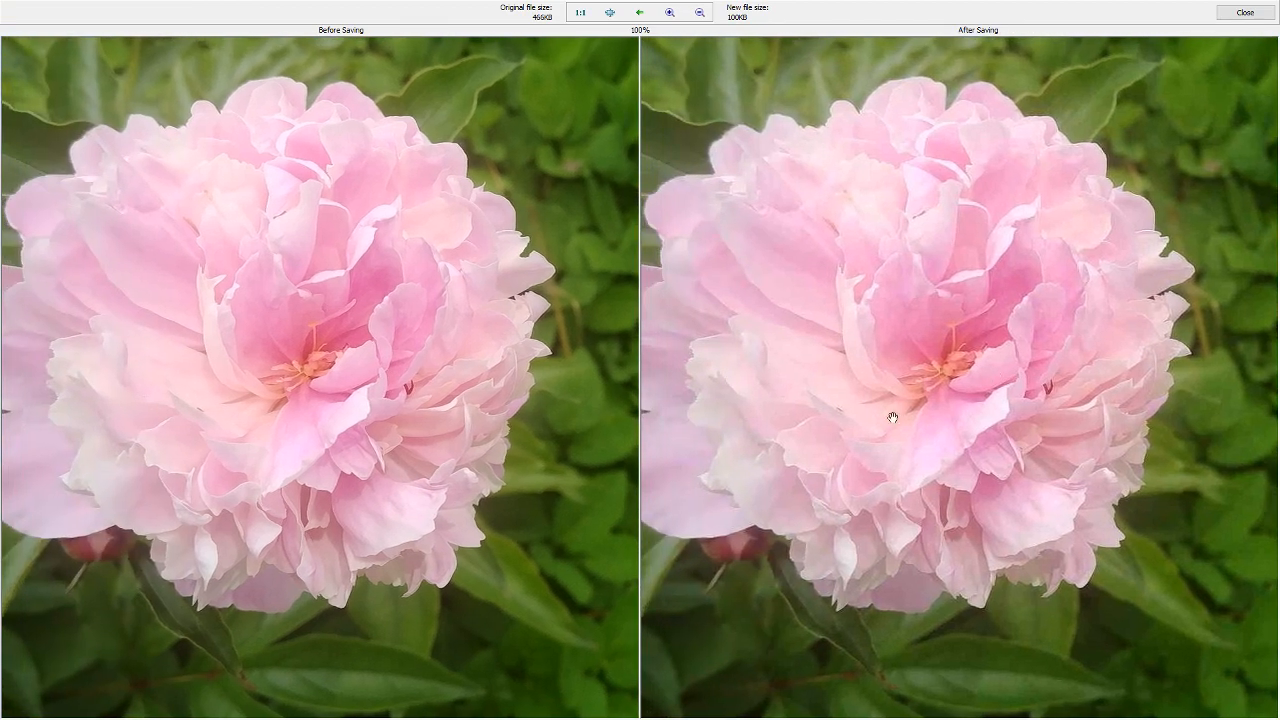
left_click_drag(891, 417, 918, 410)
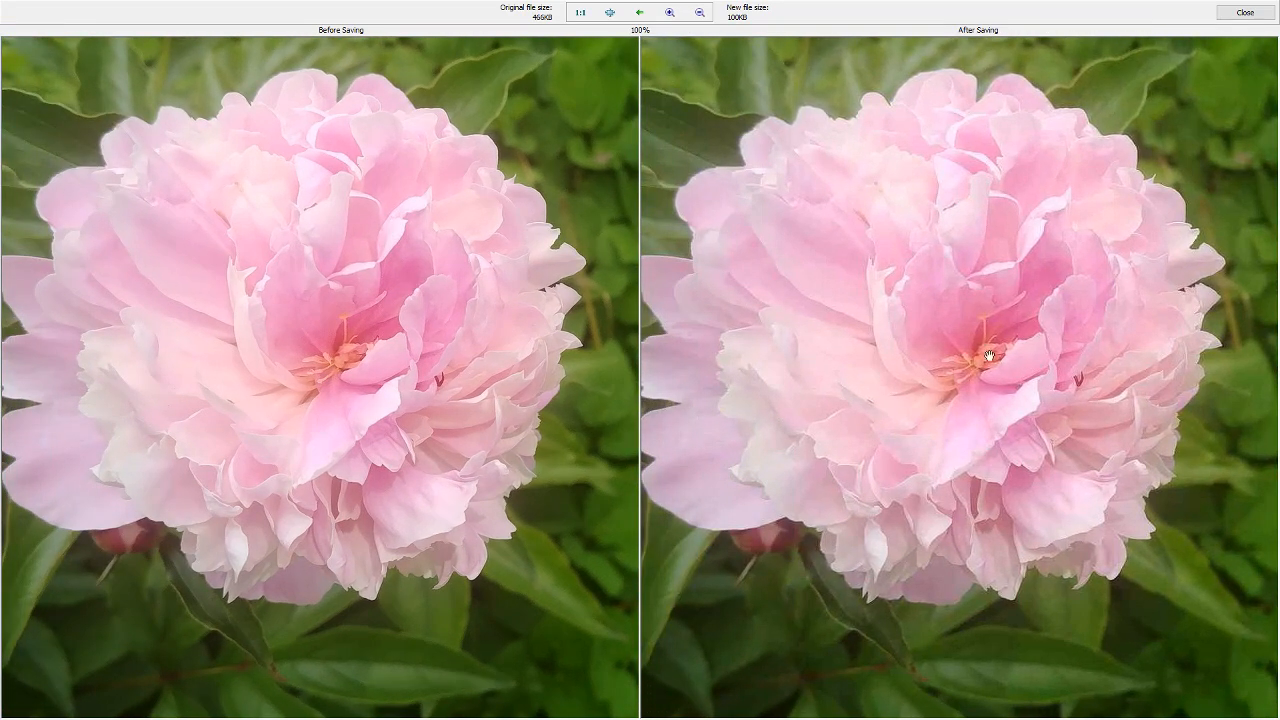
left_click_drag(1060, 386, 806, 414)
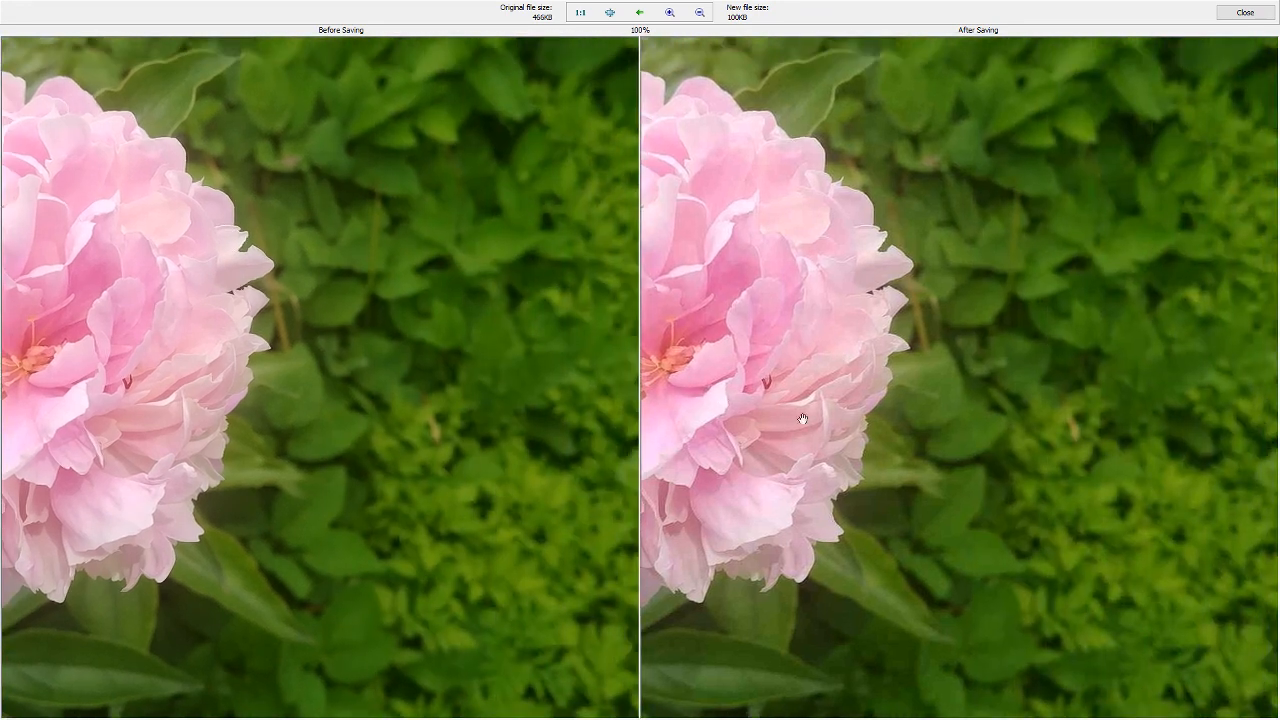
left_click_drag(955, 428, 1123, 120)
left_click_drag(894, 563, 1109, 574)
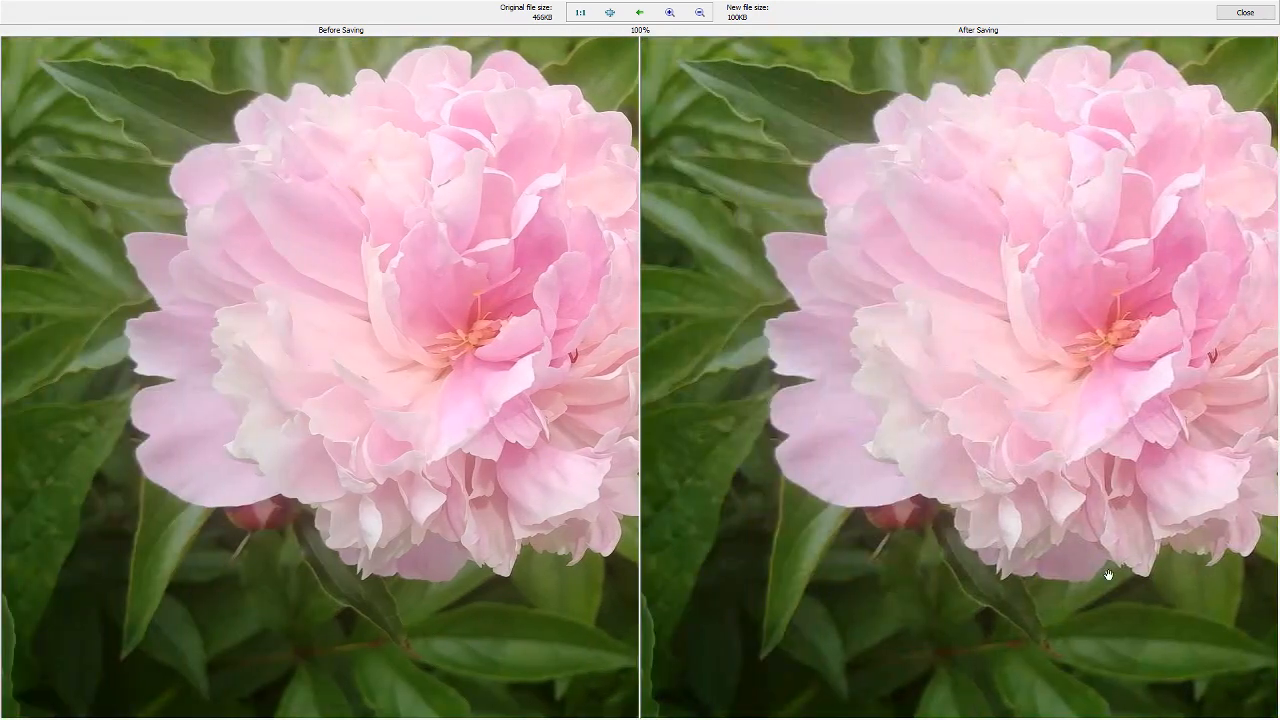
left_click_drag(1004, 358, 1230, 564)
left_click_drag(1053, 248, 1022, 252)
left_click_drag(1140, 426, 786, 423)
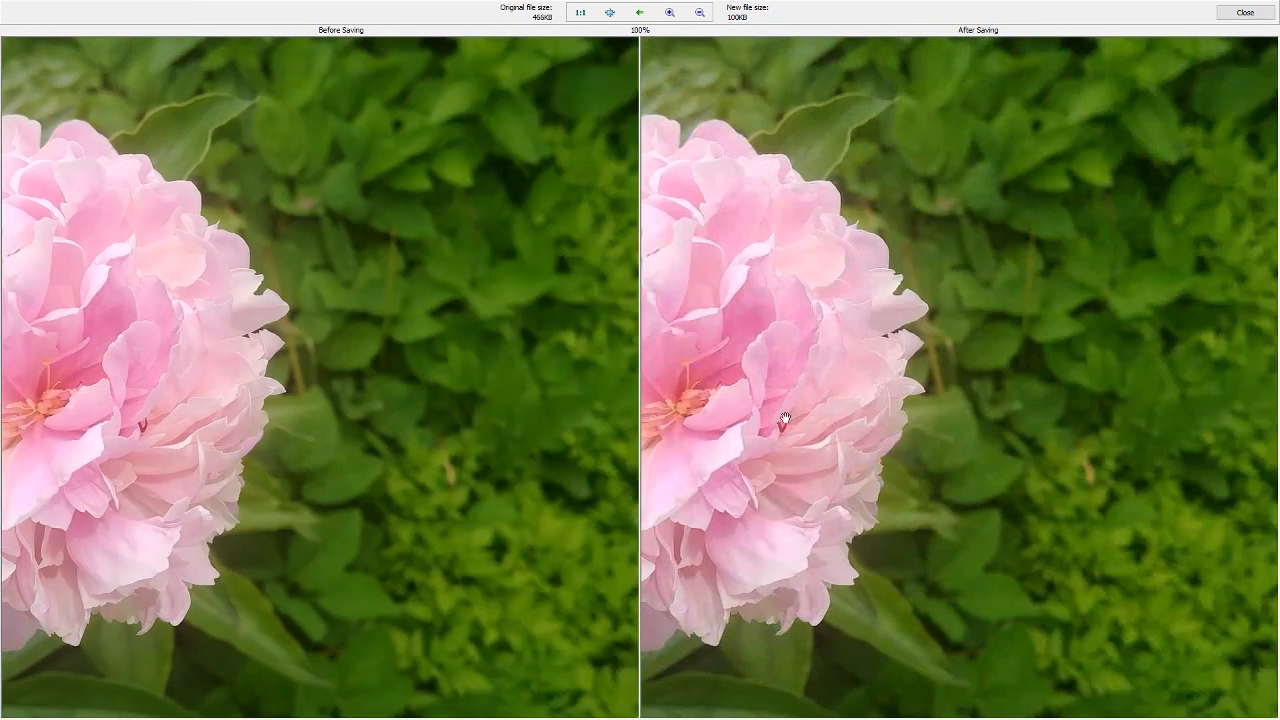
left_click_drag(1119, 402, 786, 422)
left_click_drag(1090, 448, 869, 443)
left_click_drag(1076, 418, 1200, 358)
left_click_drag(811, 417, 1270, 447)
left_click_drag(932, 424, 882, 377)
left_click(1245, 12)
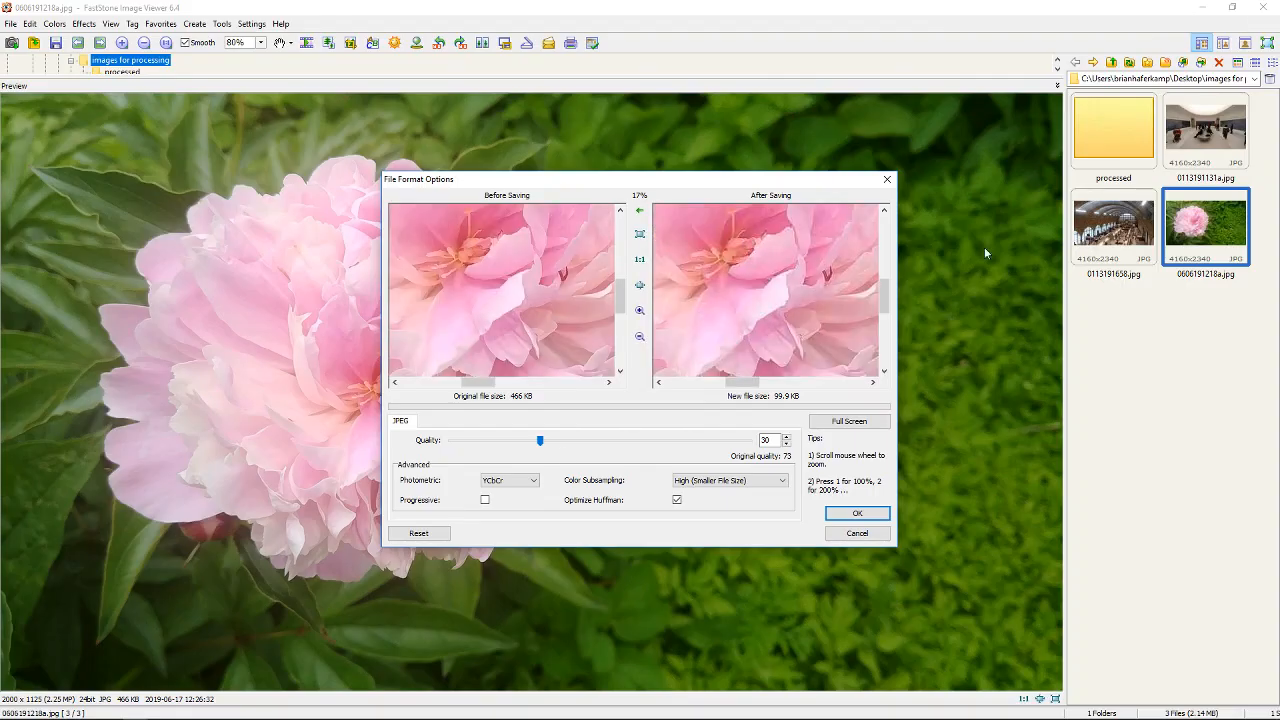
Accept the JPEG options and save the resized image as flower in the processed folder.
left_click_drag(747, 286, 729, 343)
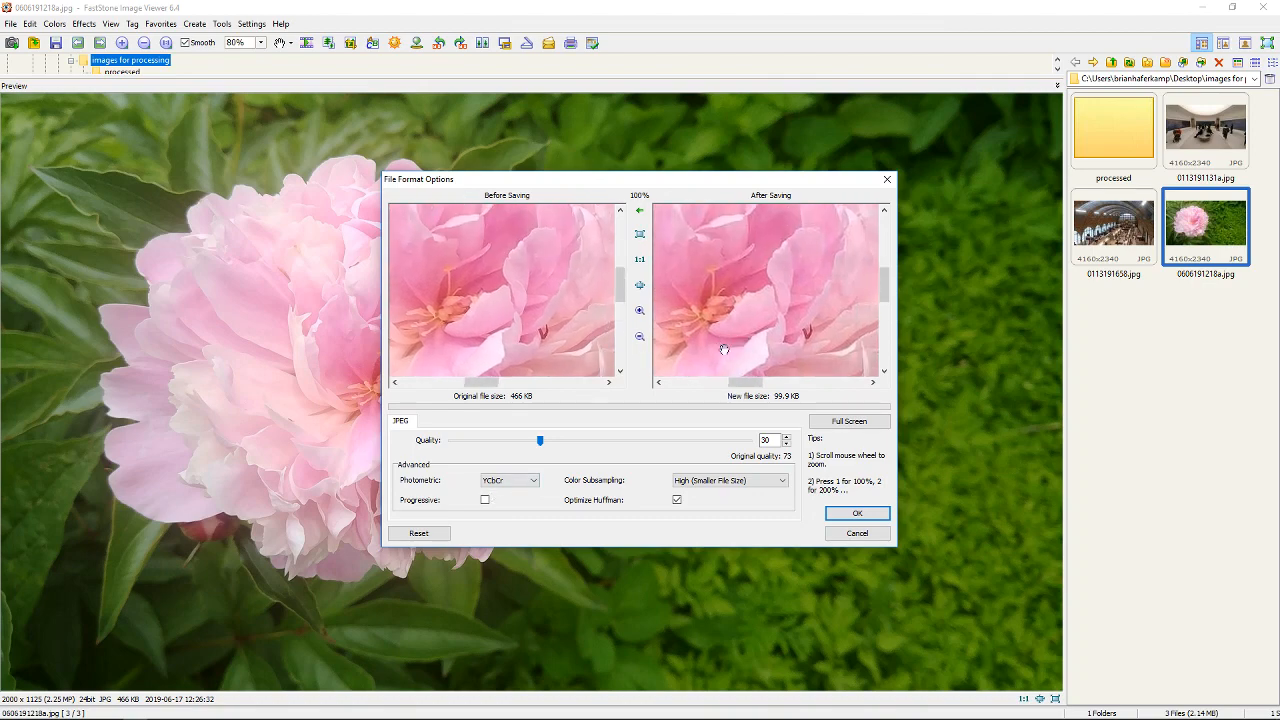
left_click(851, 513)
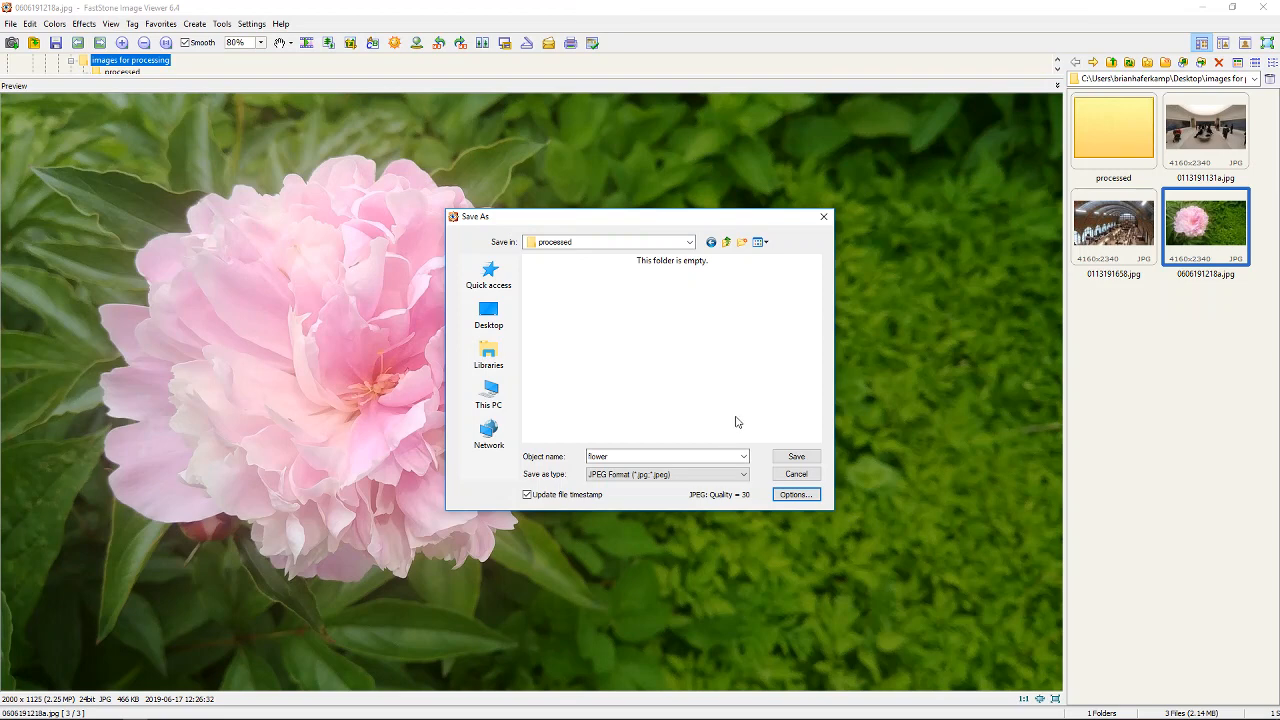
left_click(689, 456)
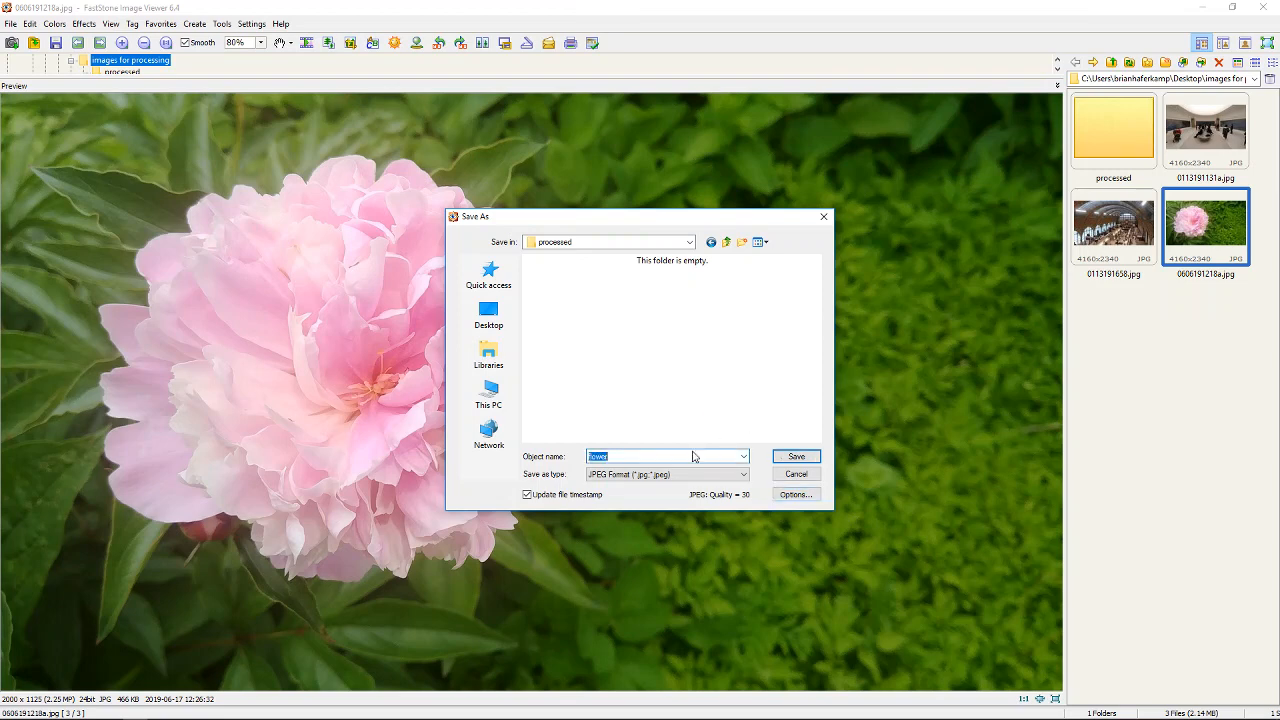
left_click(693, 456)
left_click(797, 458)
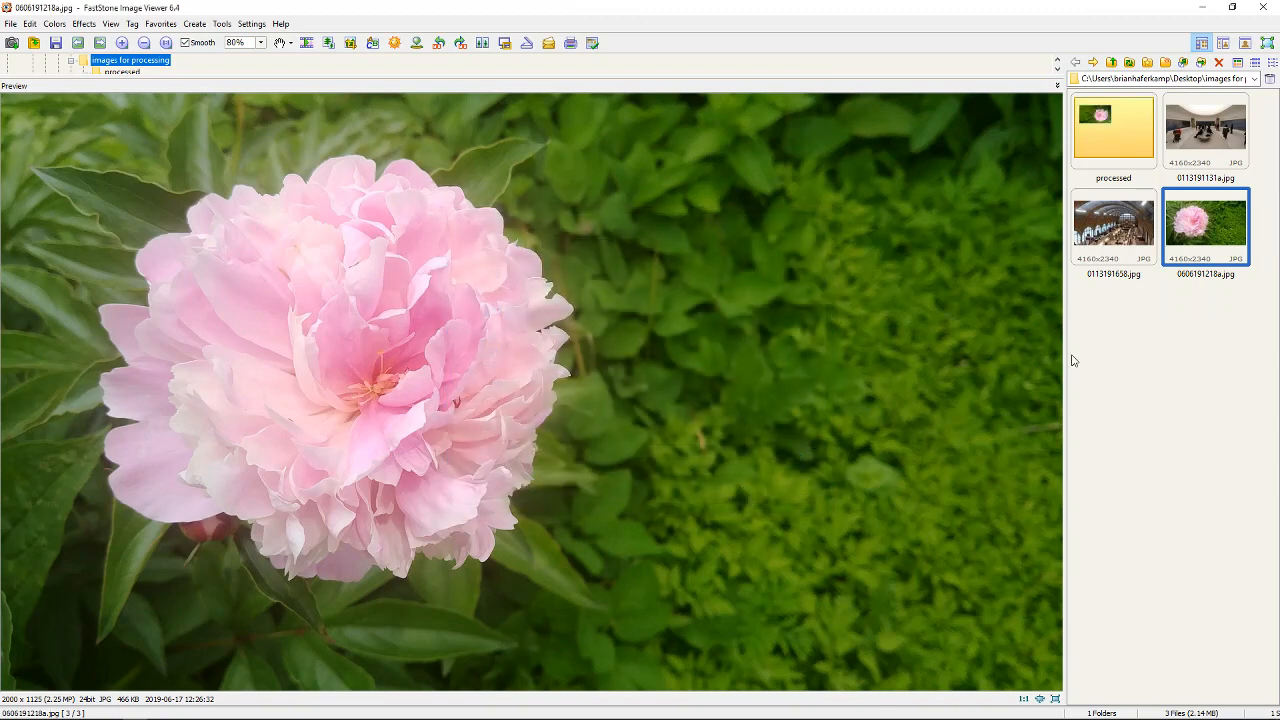
Check the saved flower.jpg in the processed folder against the original photos in the images for processing folder.
double_click(1122, 158)
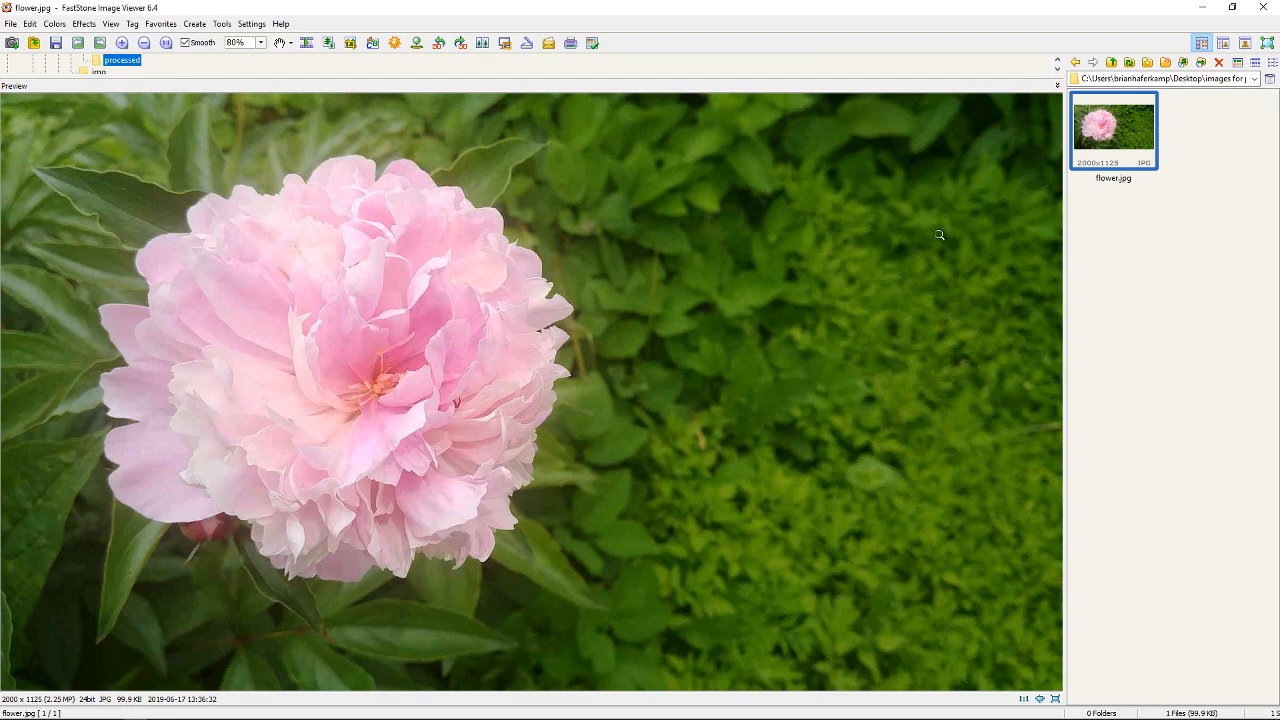
left_click(1075, 62)
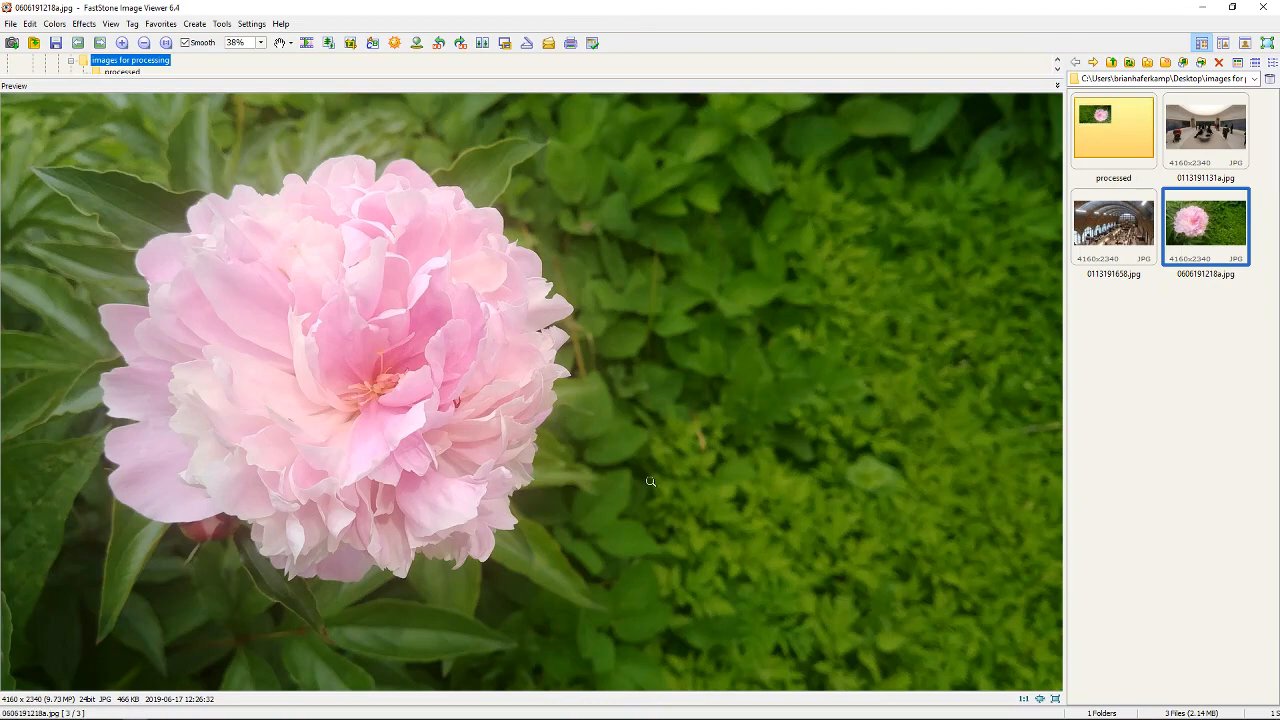
left_click(1115, 230)
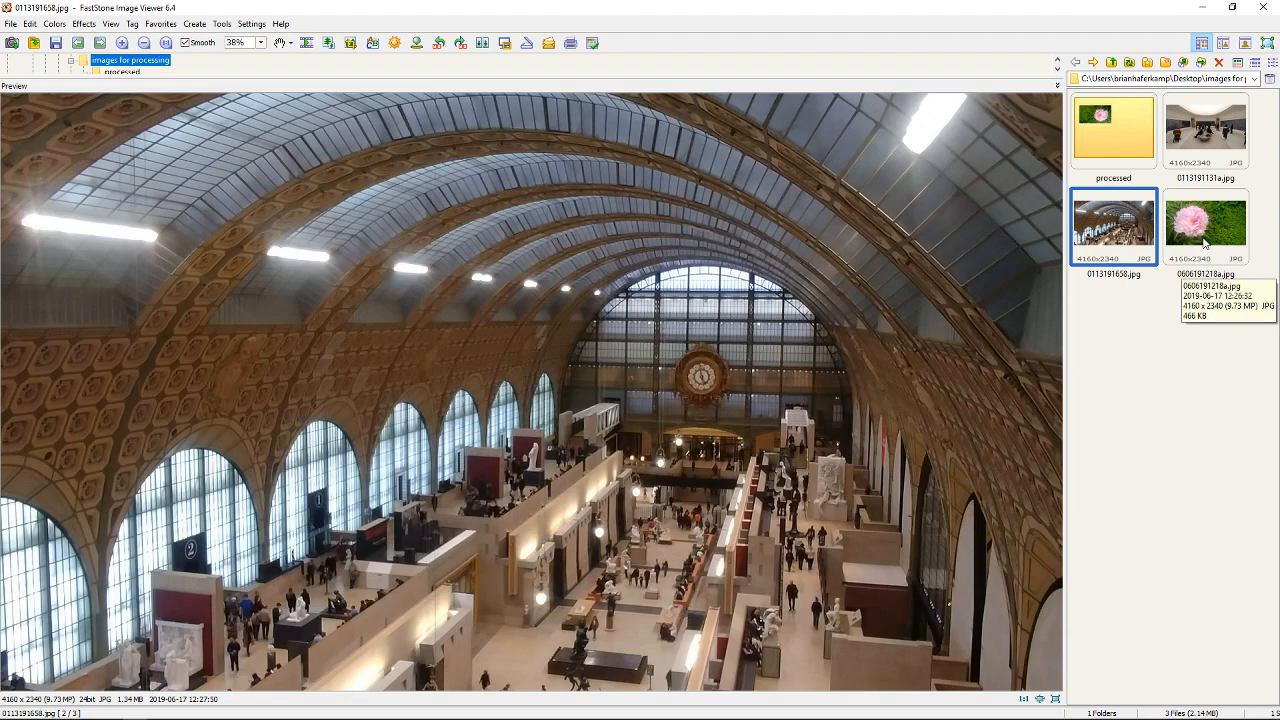
left_click(1205, 242)
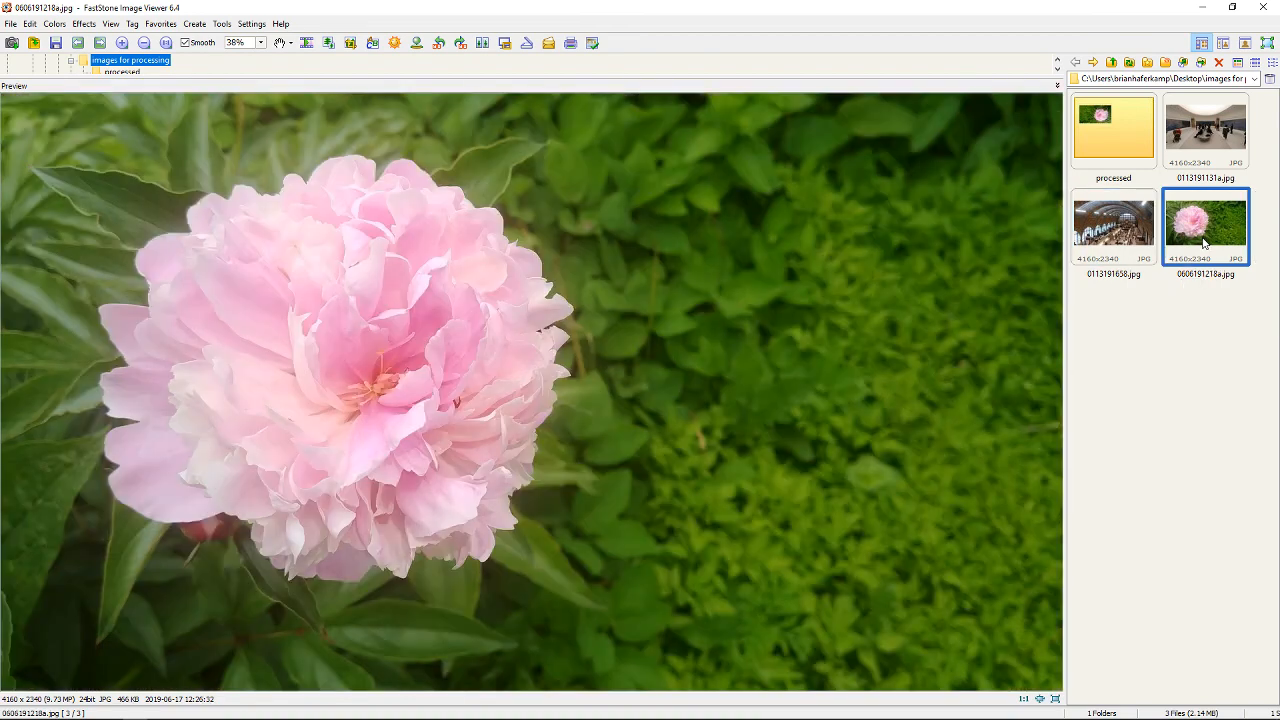
left_click(1212, 146)
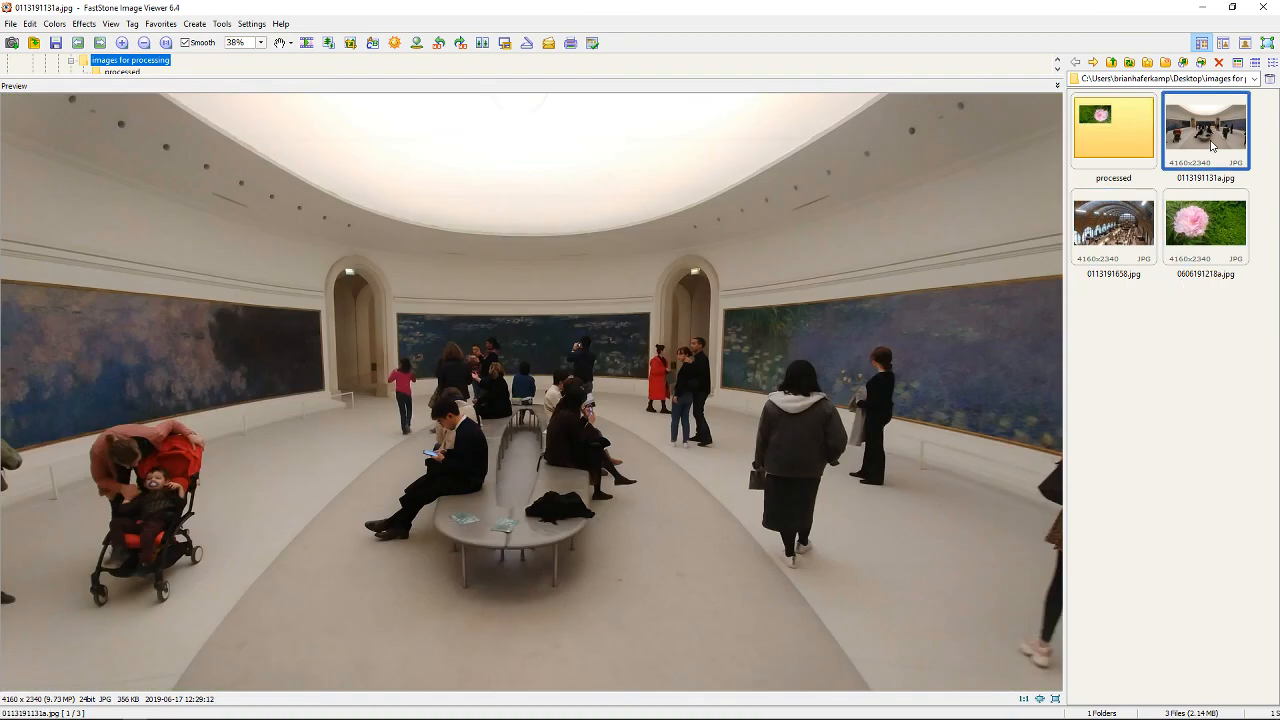
left_click(1214, 237)
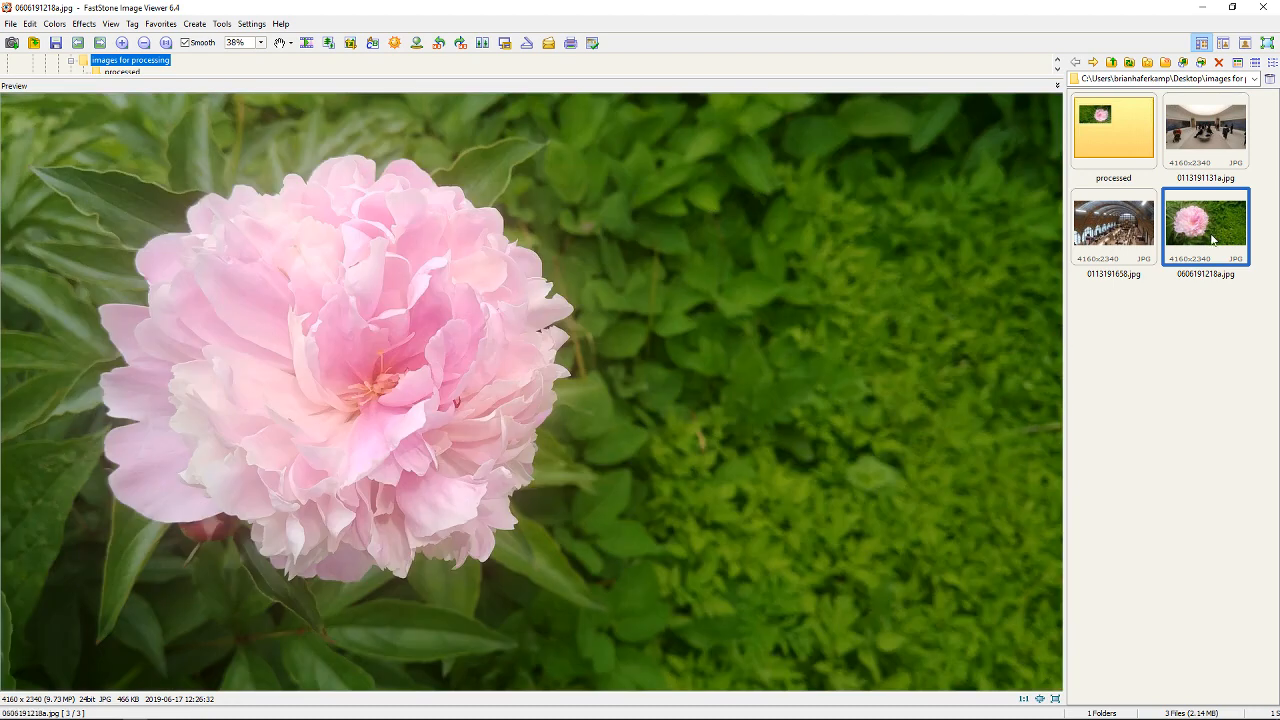
left_click(1131, 150)
double_click(1131, 150)
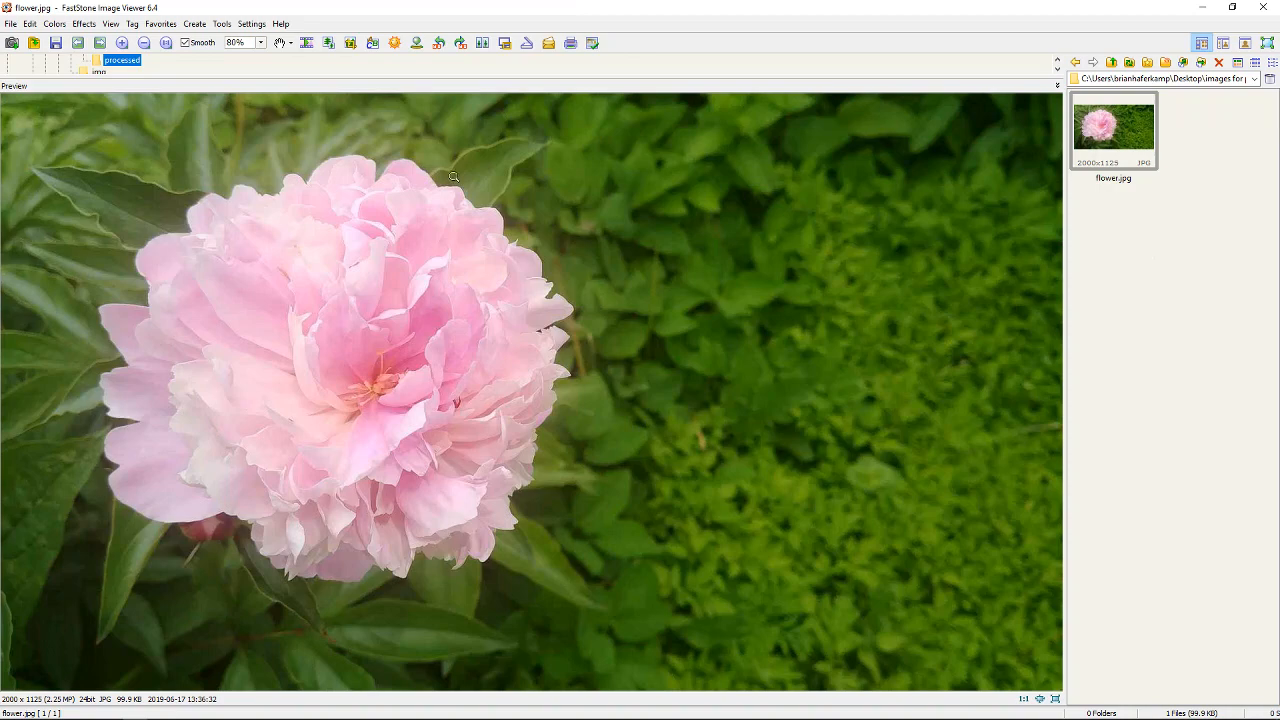
Open the batch convert and rename tool and add the three photos from the images for processing folder to the input list.
left_click(216, 26)
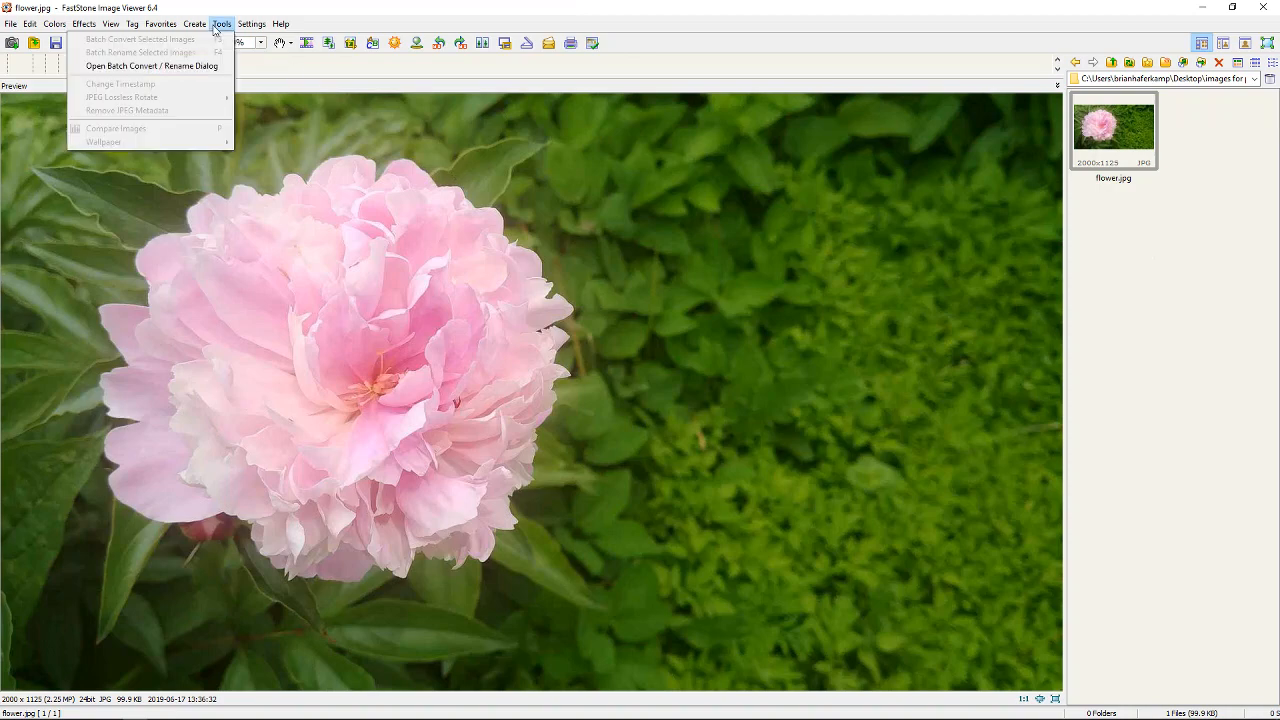
left_click(205, 65)
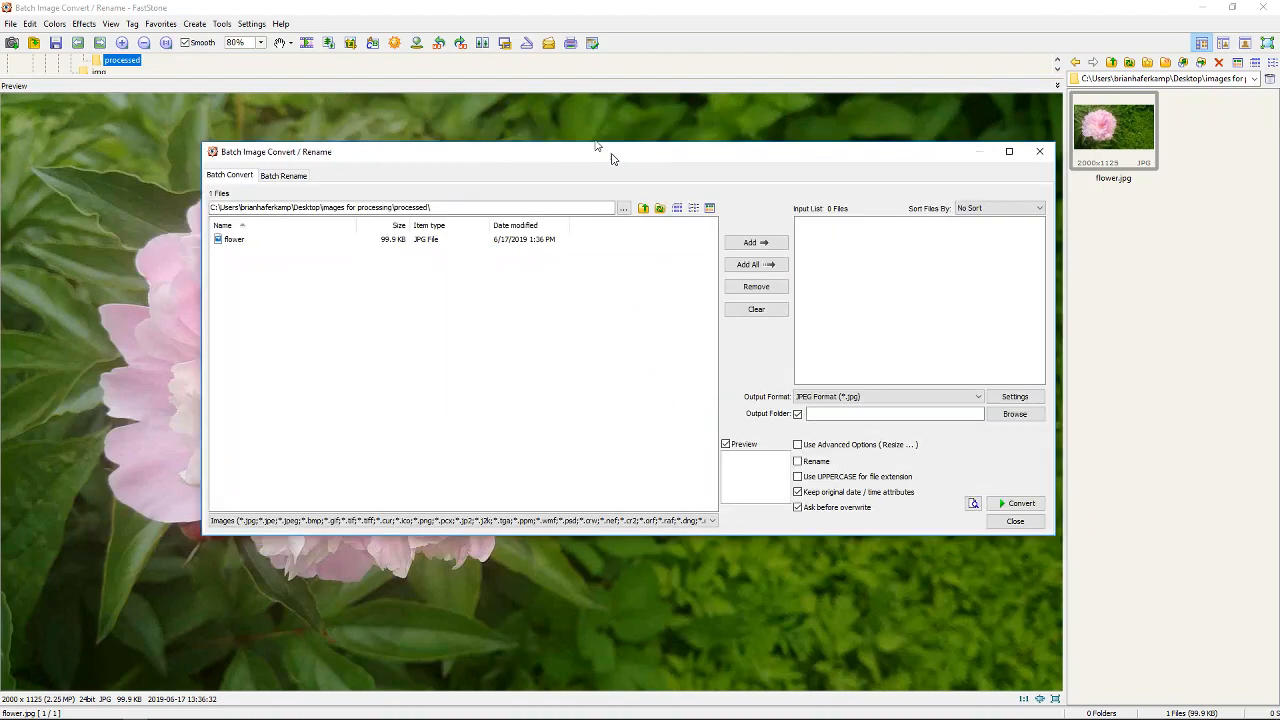
left_click_drag(612, 158, 575, 117)
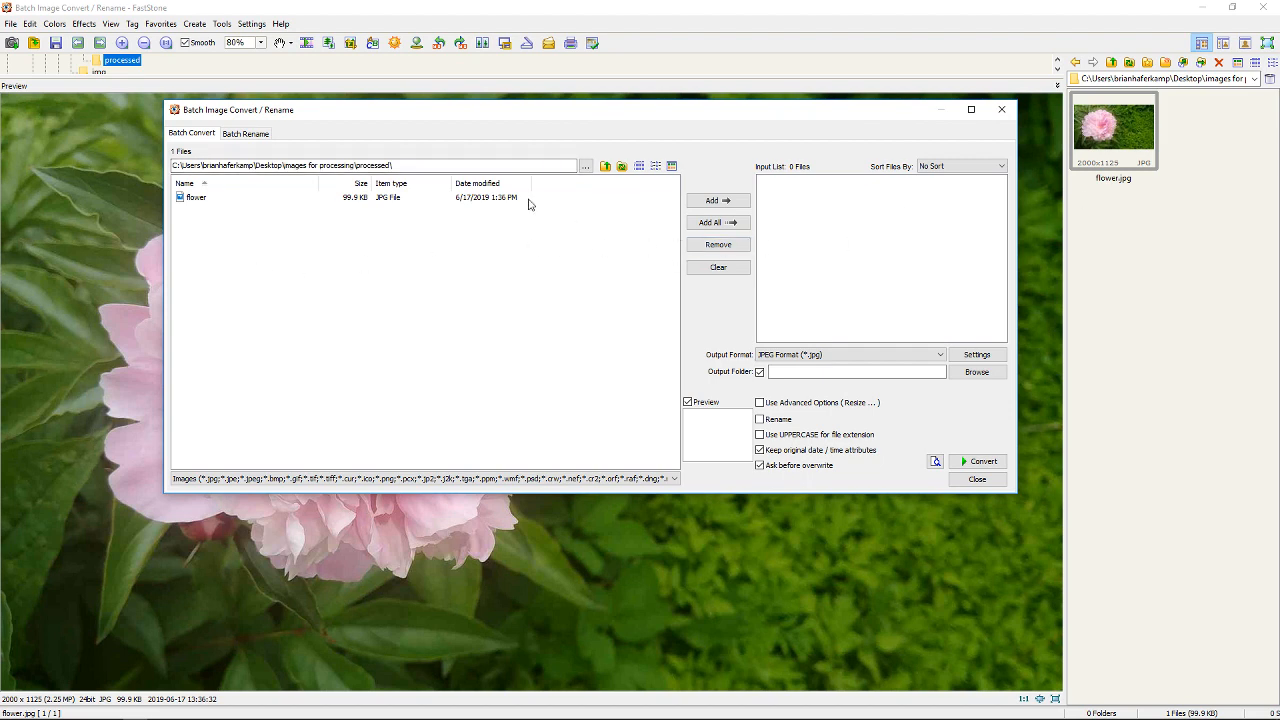
left_click(604, 167)
left_click(214, 209)
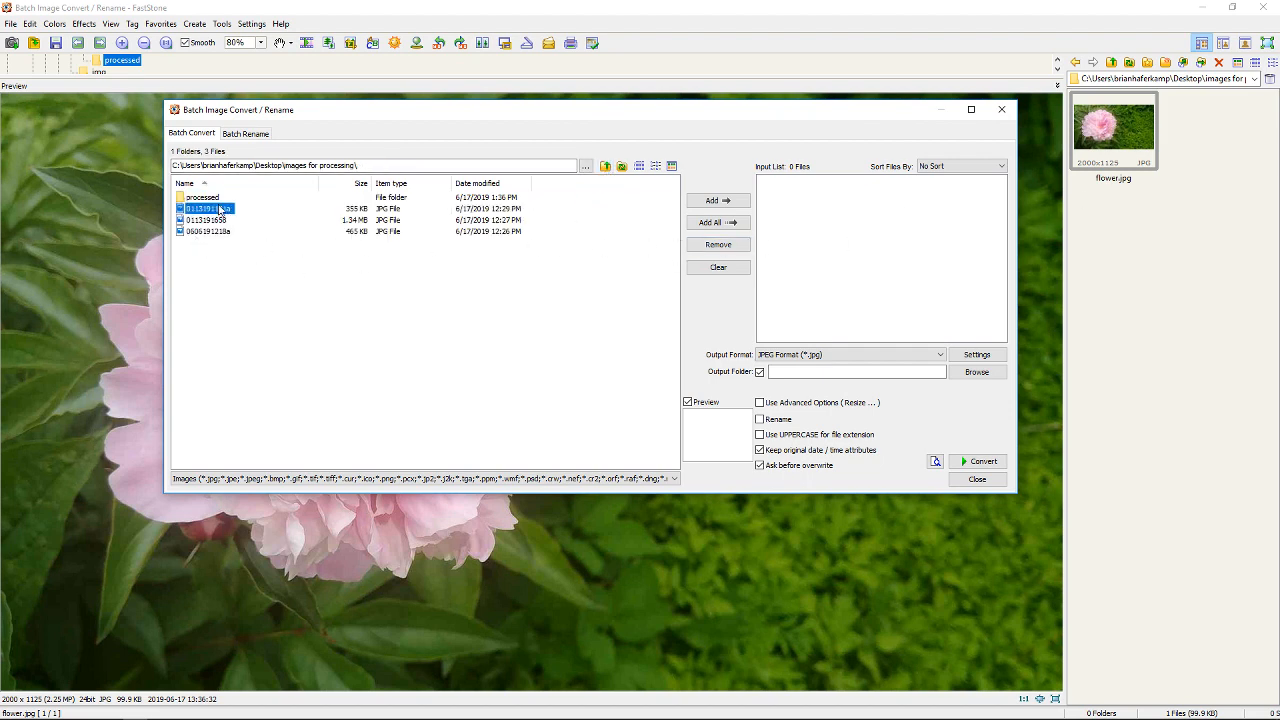
left_click(213, 233, "shift")
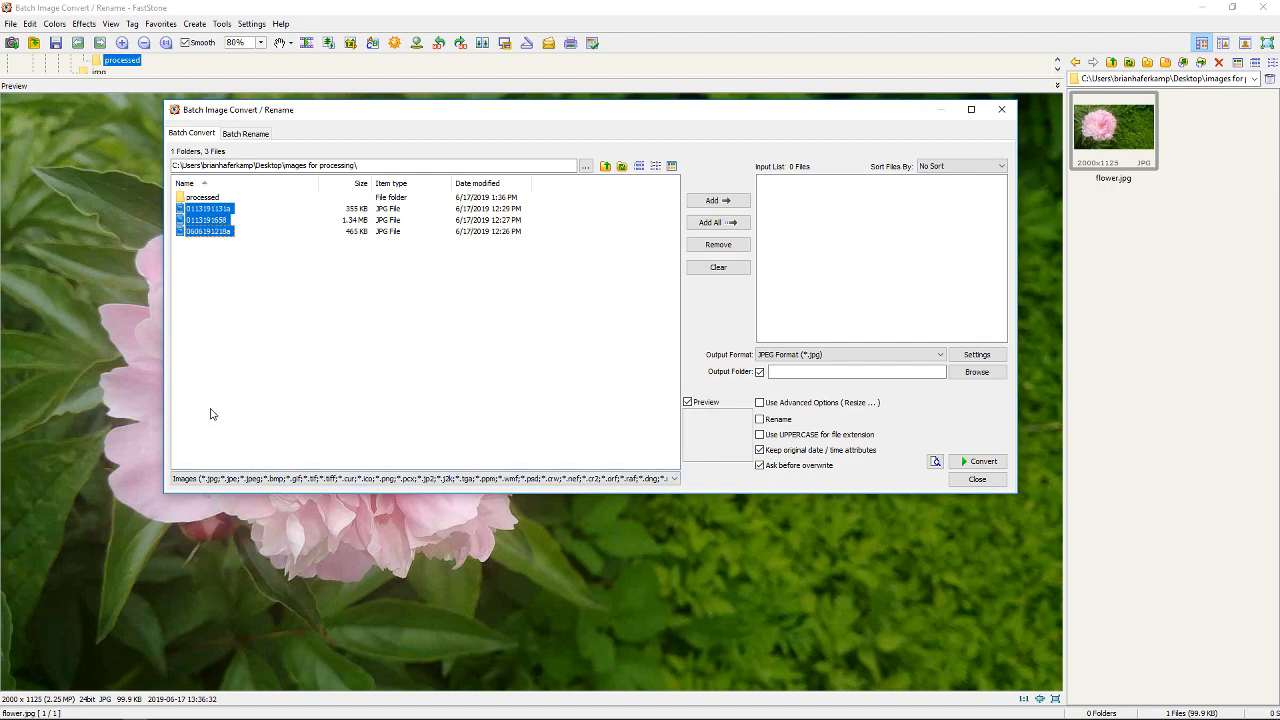
left_click(735, 202)
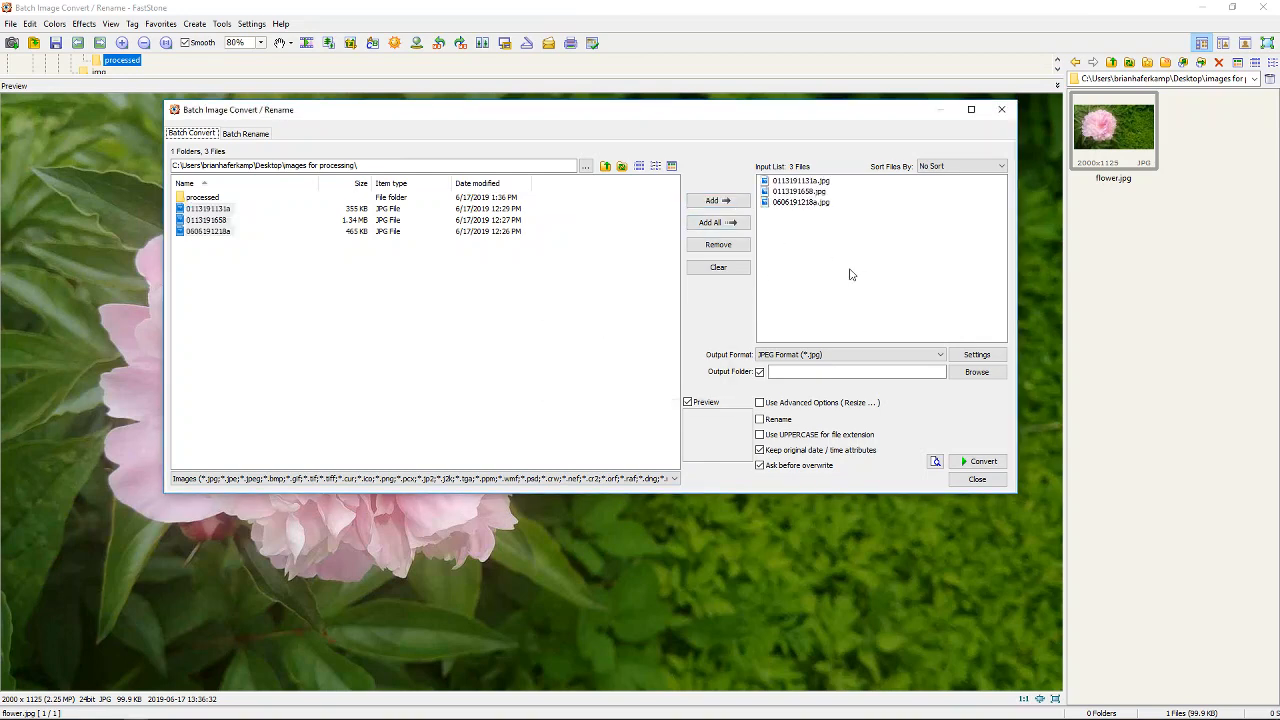
Preview the photos in the batch input list and keep JPEG Format as the output format.
left_click(814, 182)
left_click(812, 192)
left_click(808, 204)
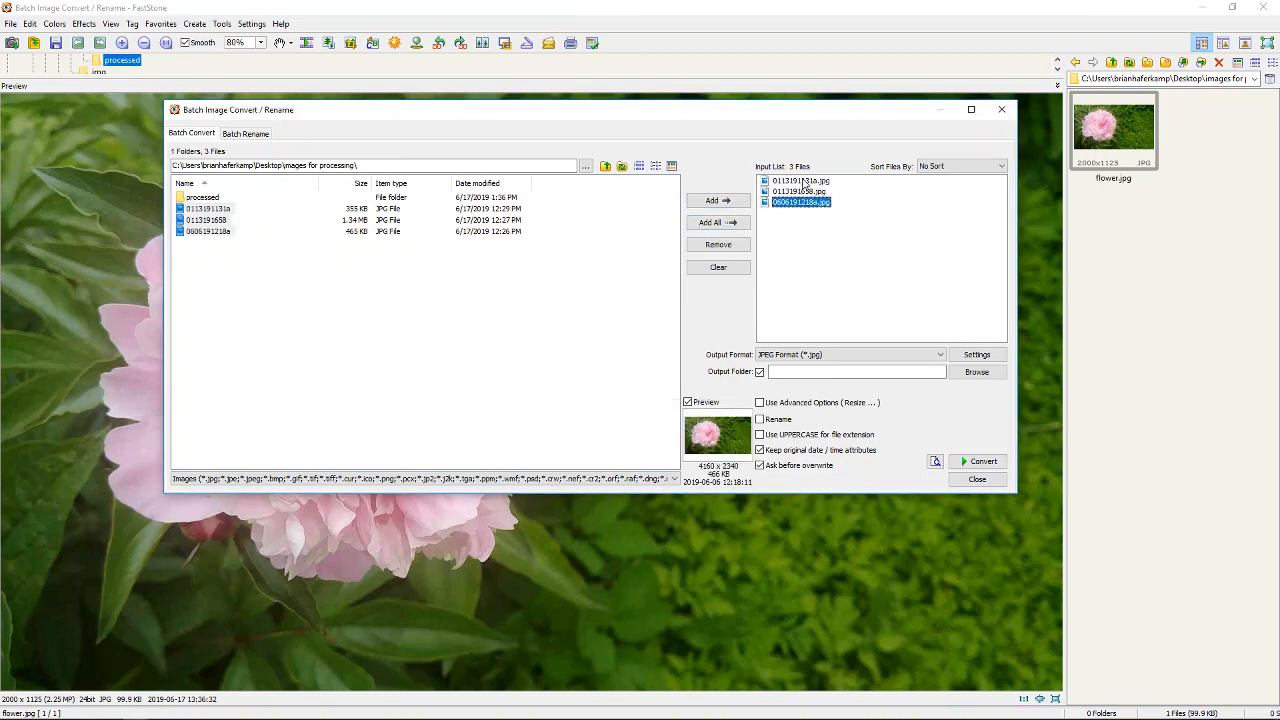
left_click(804, 182)
left_click(850, 355)
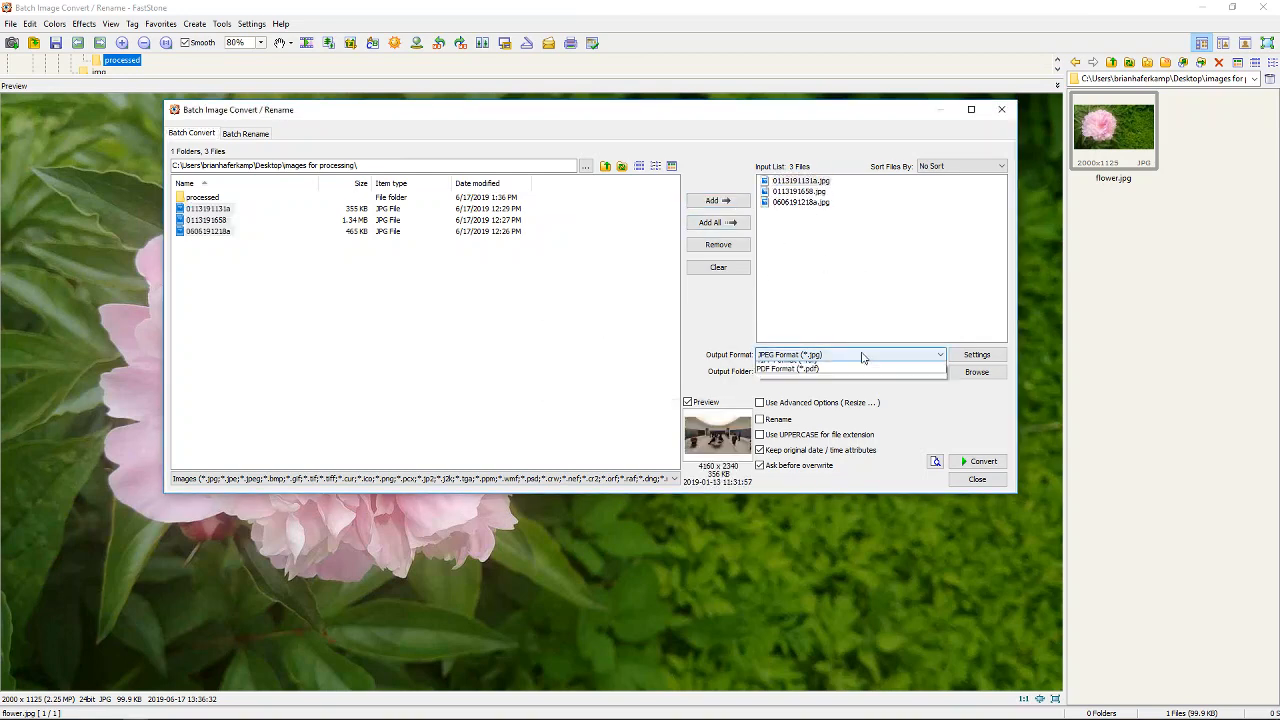
left_click(855, 354)
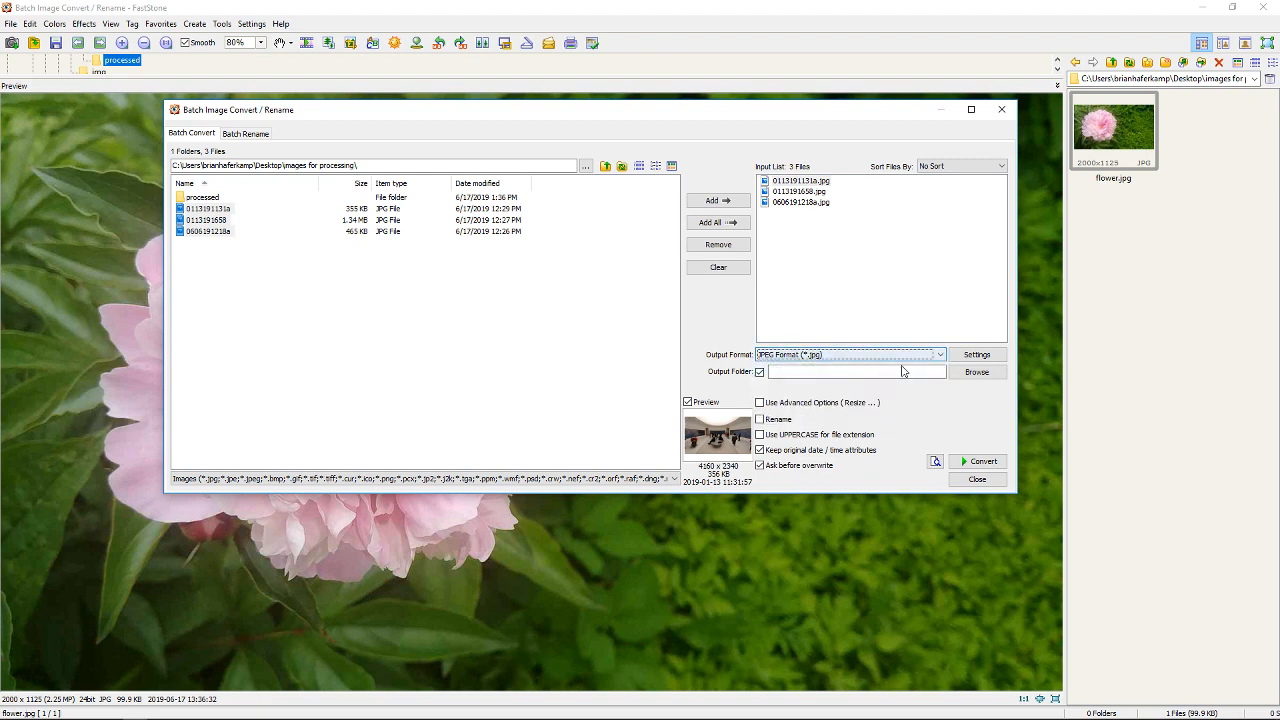
Check the JPEG output format options for the batch, leave them unchanged and go to the output folder setting.
left_click(977, 356)
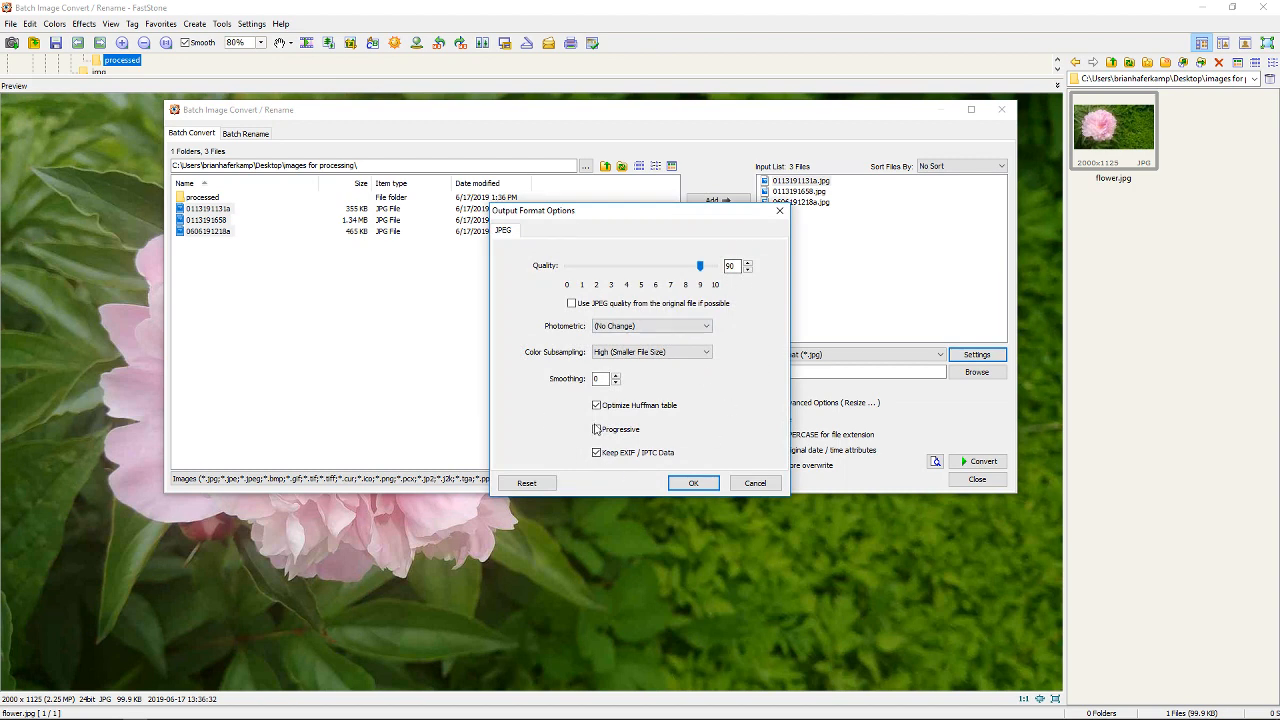
left_click(764, 485)
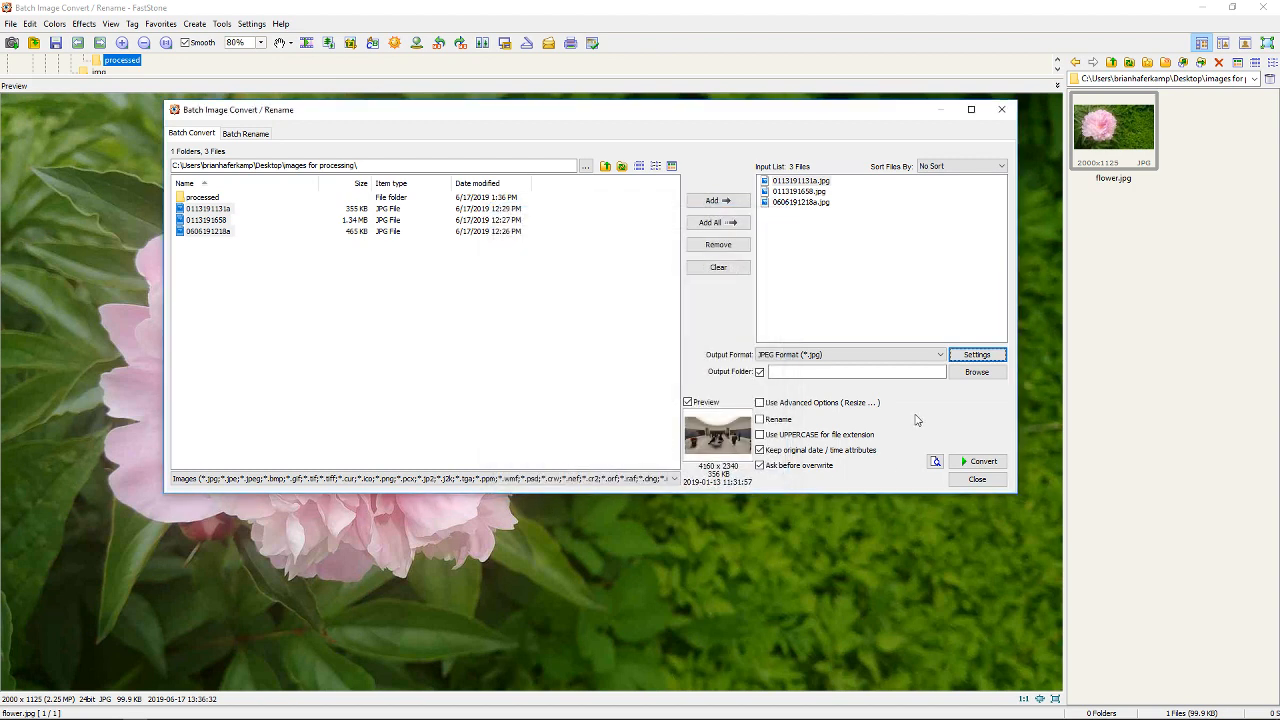
left_click(800, 371)
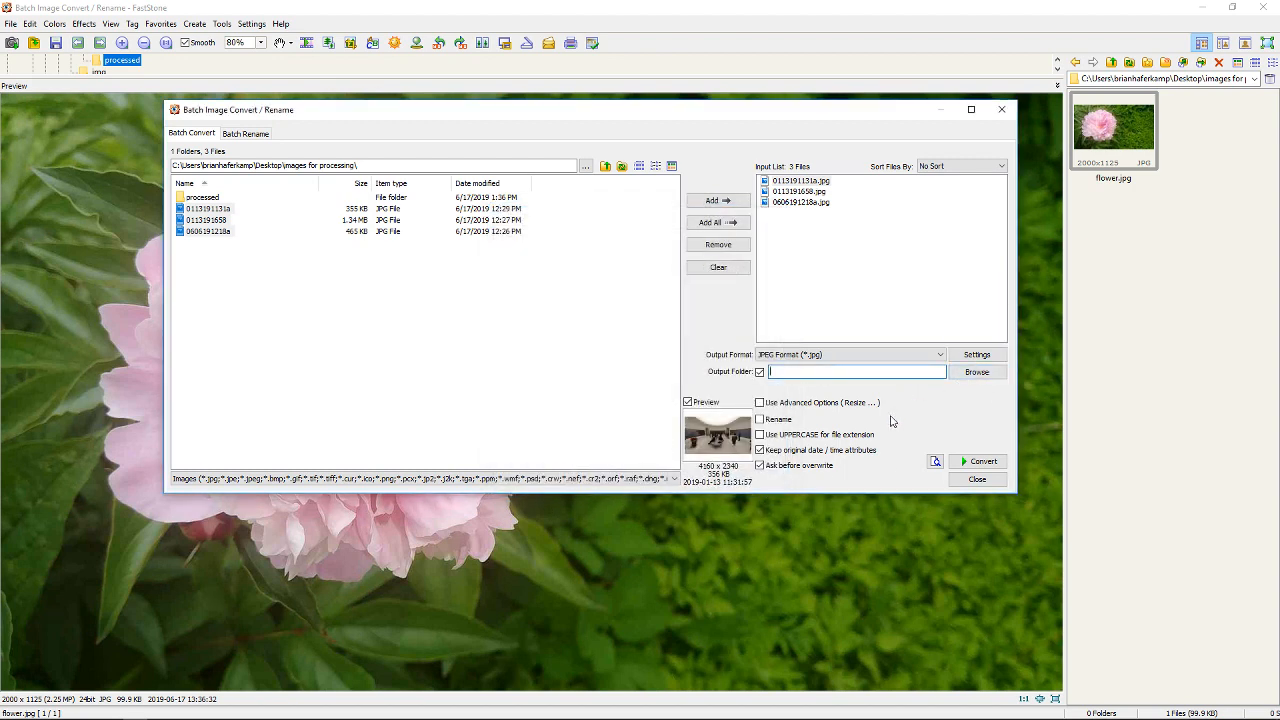
Turn on the advanced options for the batch conversion and enable resizing of the photos in pixels.
left_click(824, 403)
left_click(762, 403)
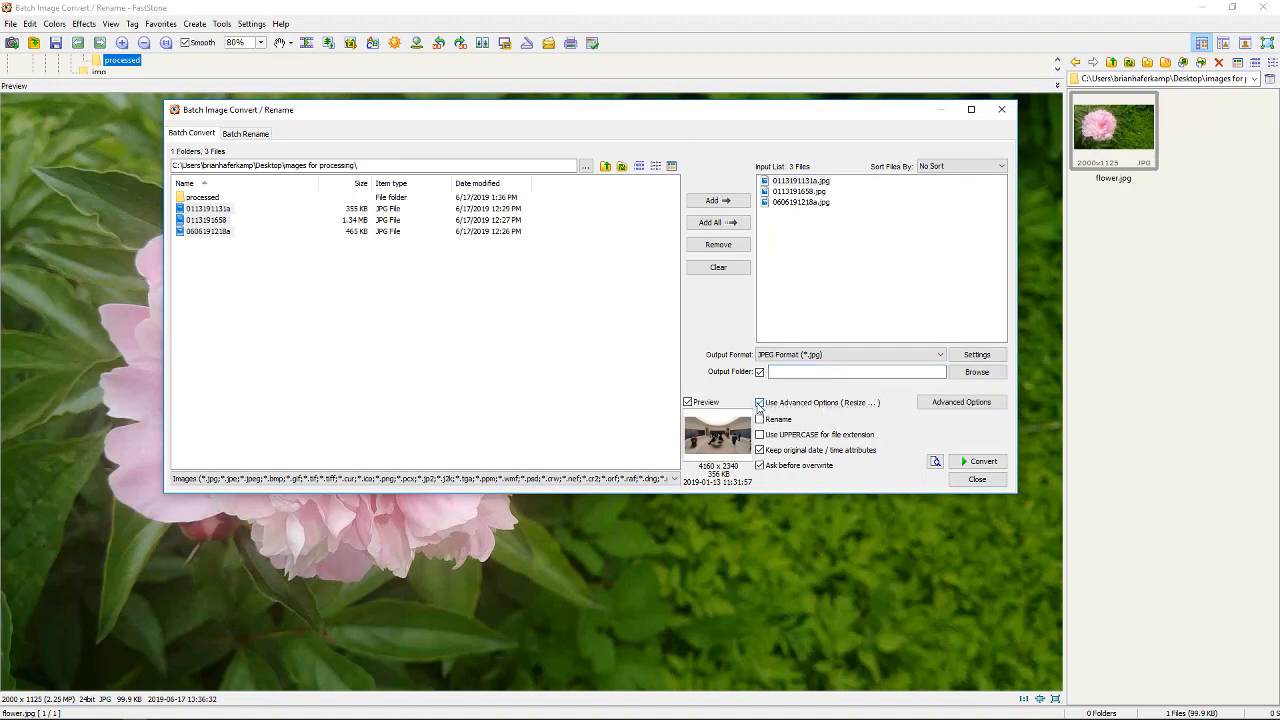
left_click(760, 404)
left_click(760, 403)
left_click(982, 404)
left_click(418, 202)
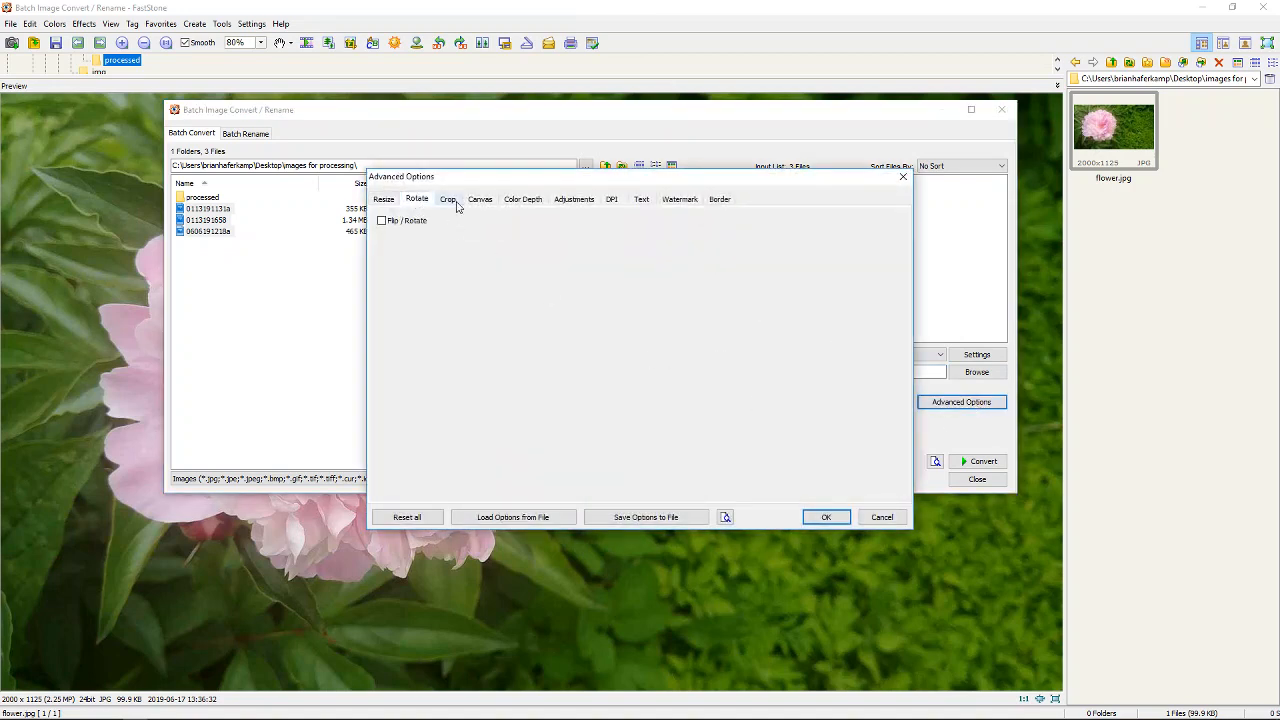
left_click(448, 201)
left_click(385, 200)
left_click(381, 220)
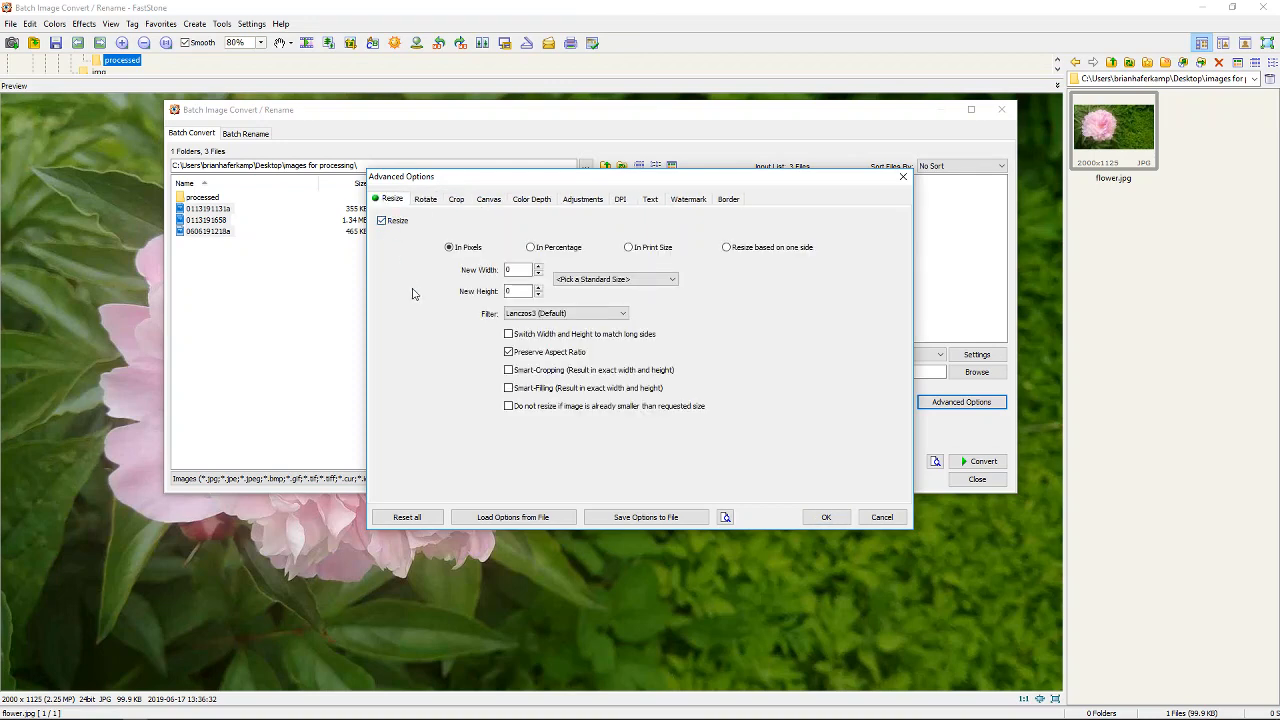
Enable the FSLogo.png watermark in the batch's advanced options, accept them and close the batch tool without converting.
left_click(524, 202)
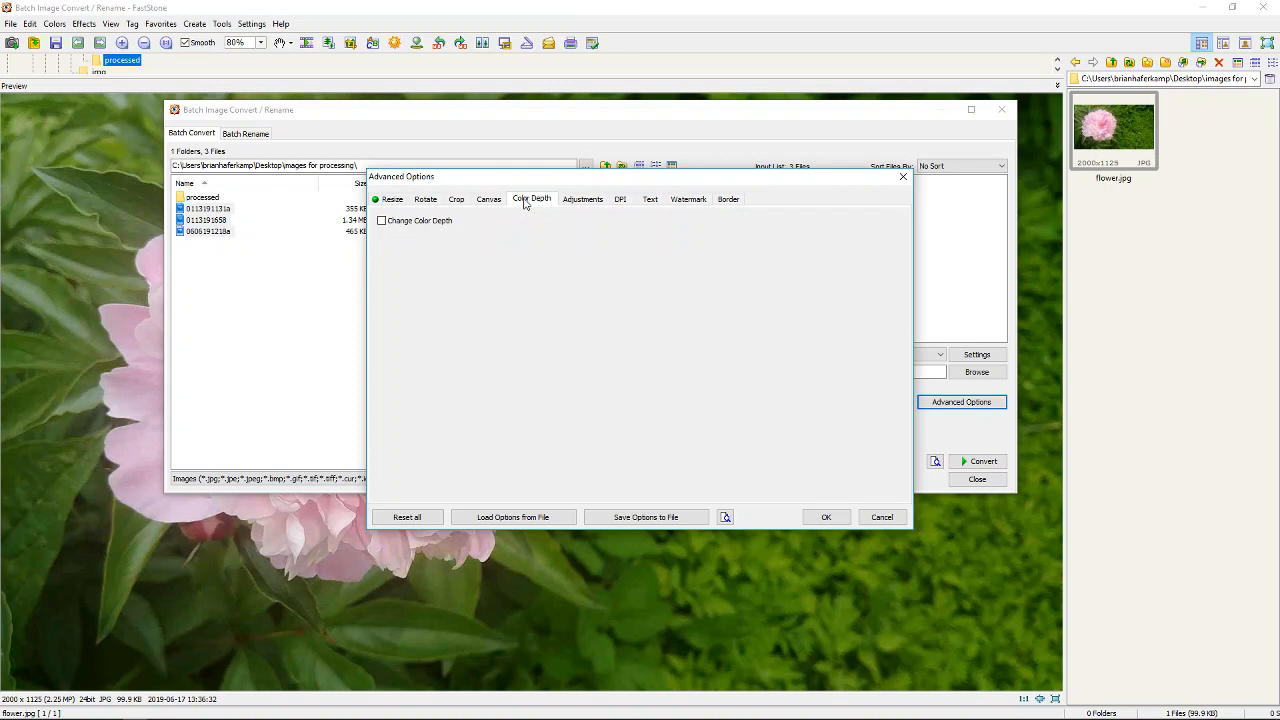
left_click(688, 200)
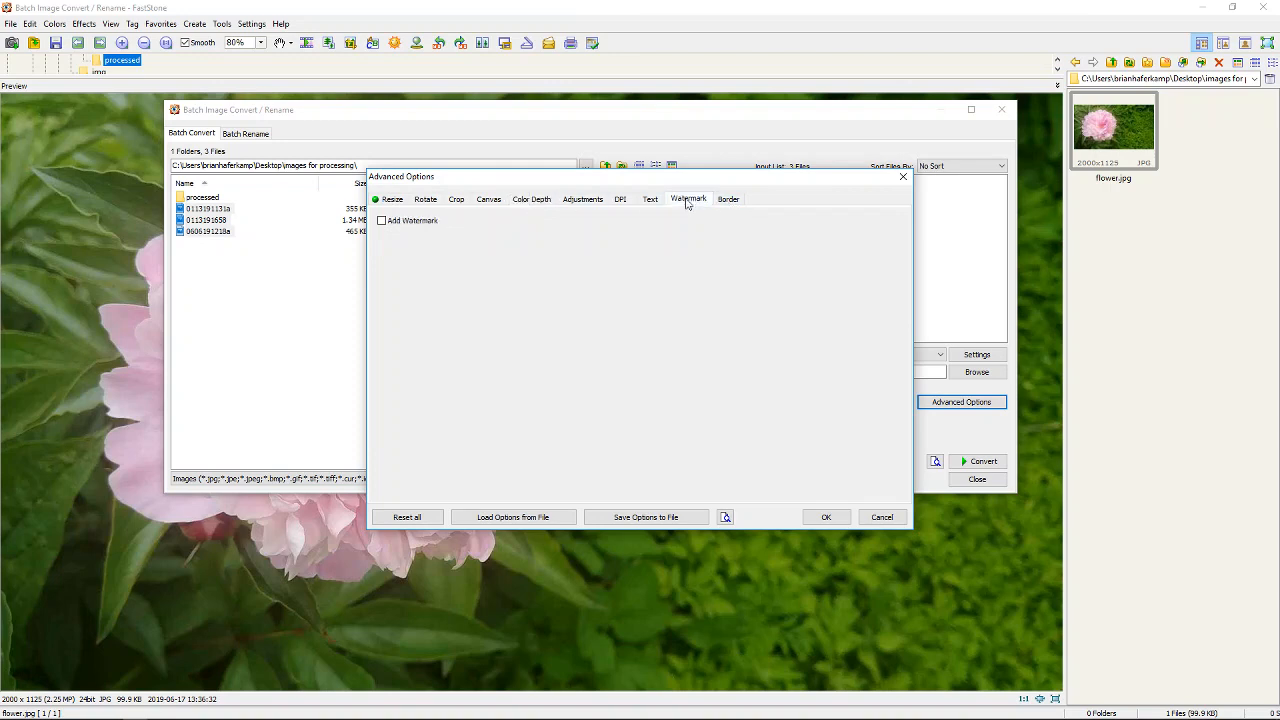
left_click(381, 221)
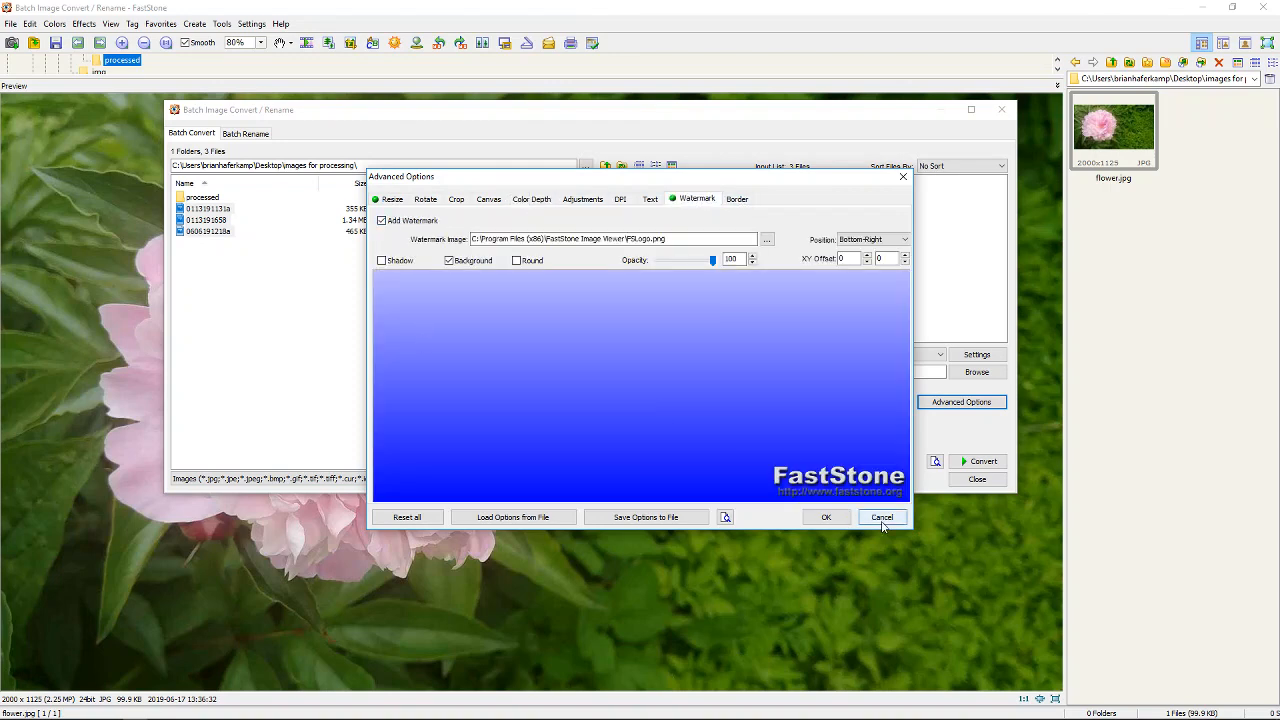
left_click(826, 517)
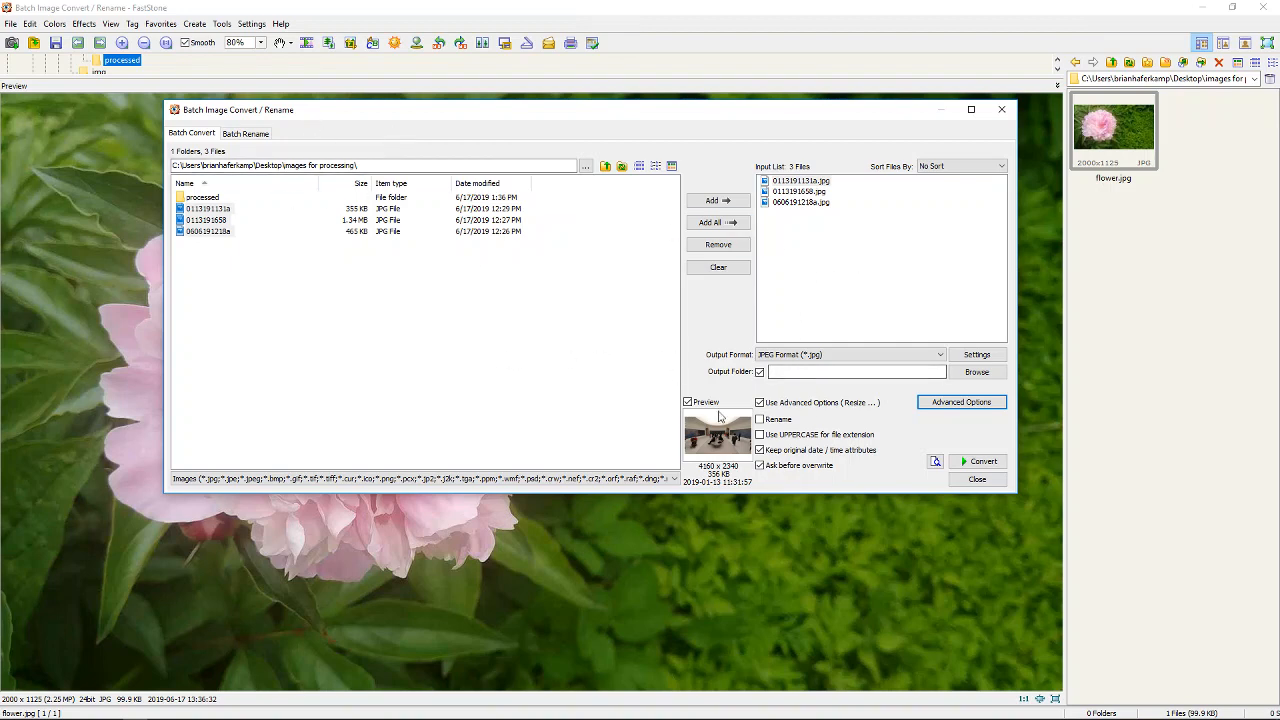
left_click(978, 480)
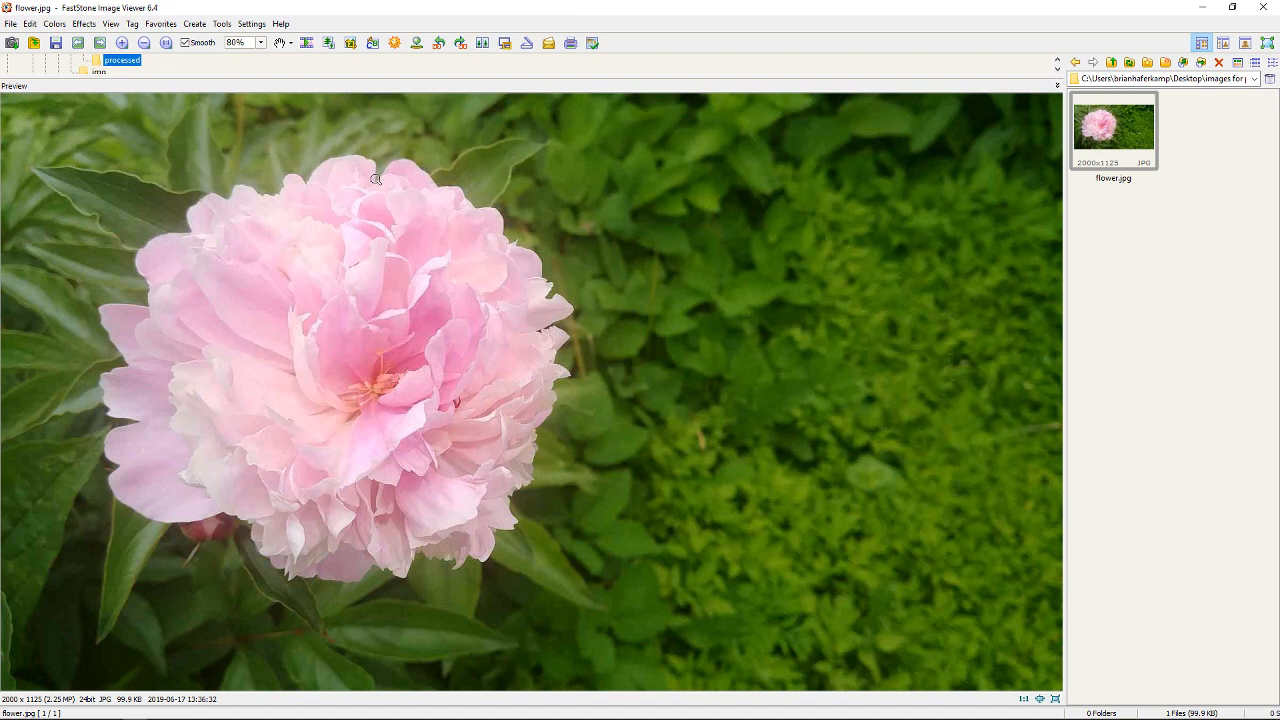
Preview the Oil Painting effect on flower.jpg and compare it with the original image.
left_click(221, 24)
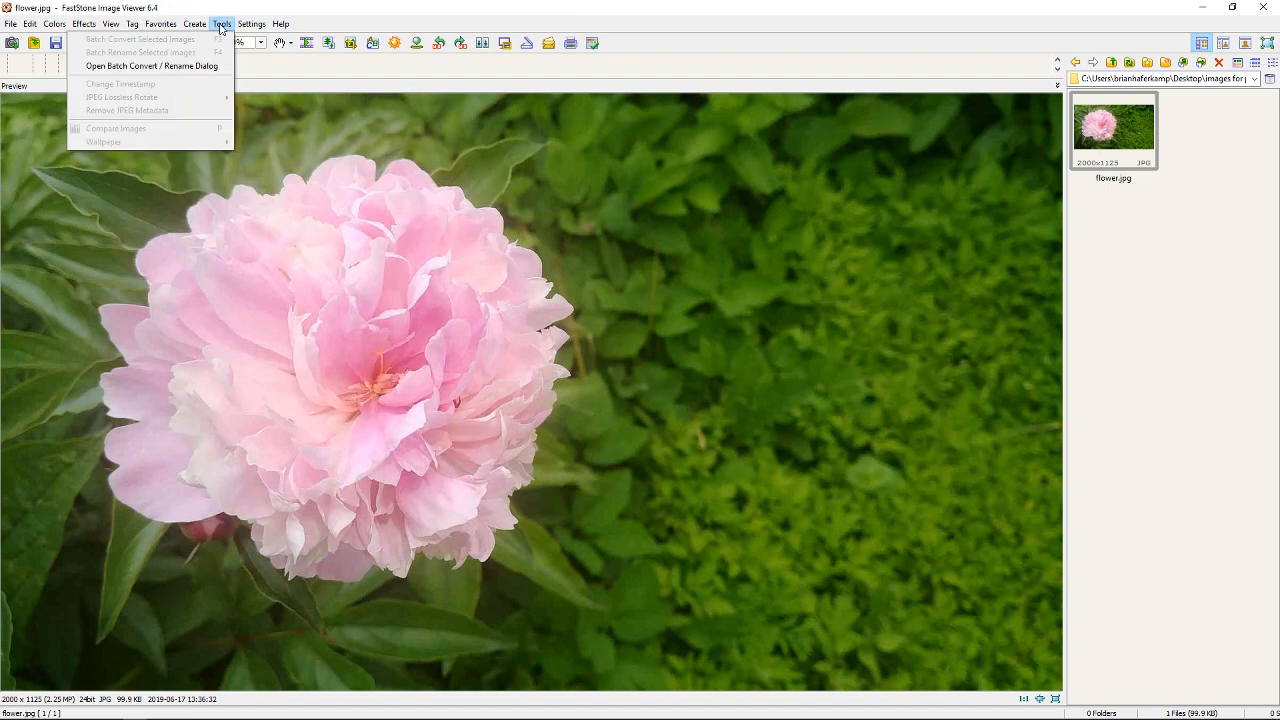
mouse_move(80, 25)
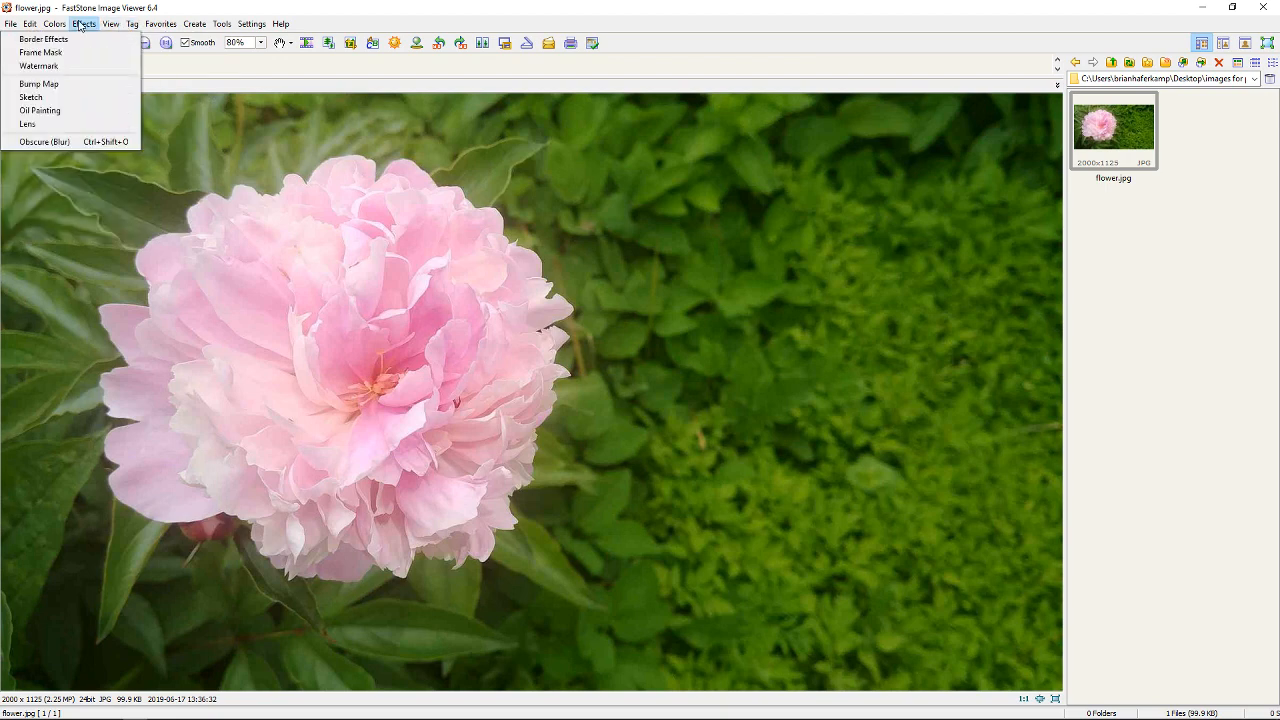
left_click(40, 110)
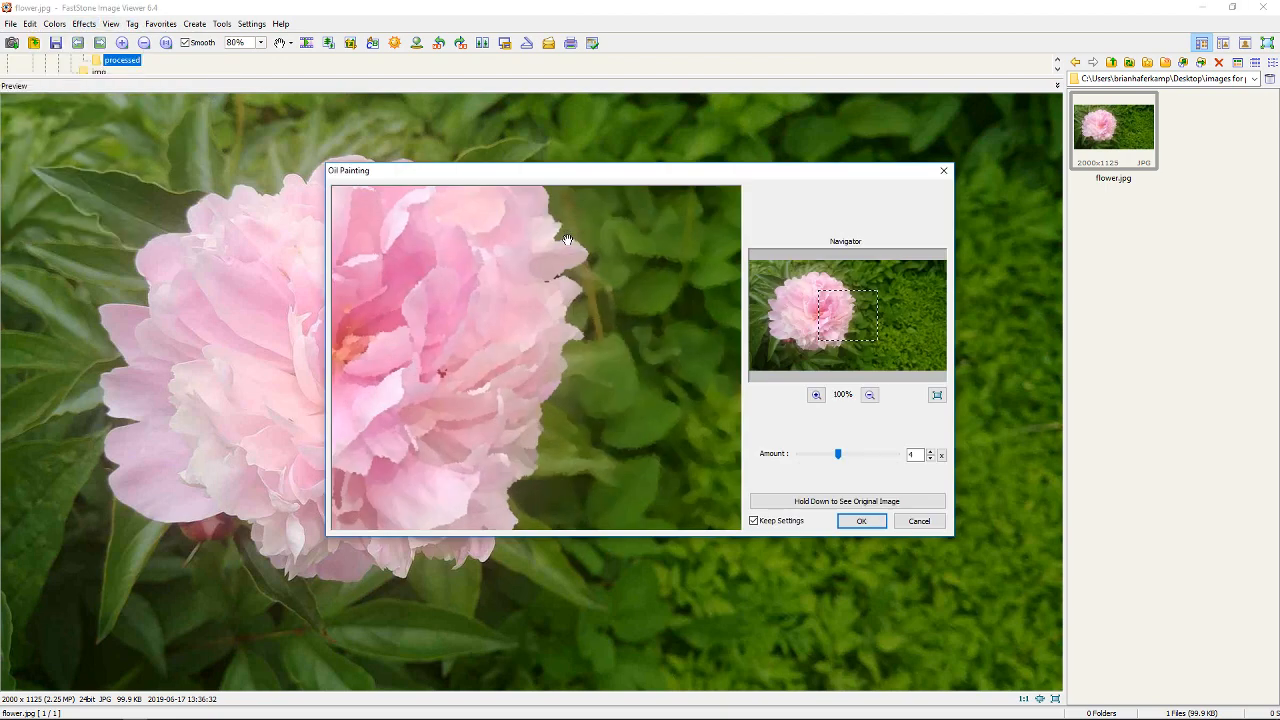
mouse_move(463, 334)
left_mouse_down()
mouse_move(686, 374)
mouse_move(677, 251)
mouse_move(707, 349)
mouse_move(520, 369)
mouse_move(377, 257)
mouse_move(463, 263)
mouse_move(399, 232)
left_mouse_up()
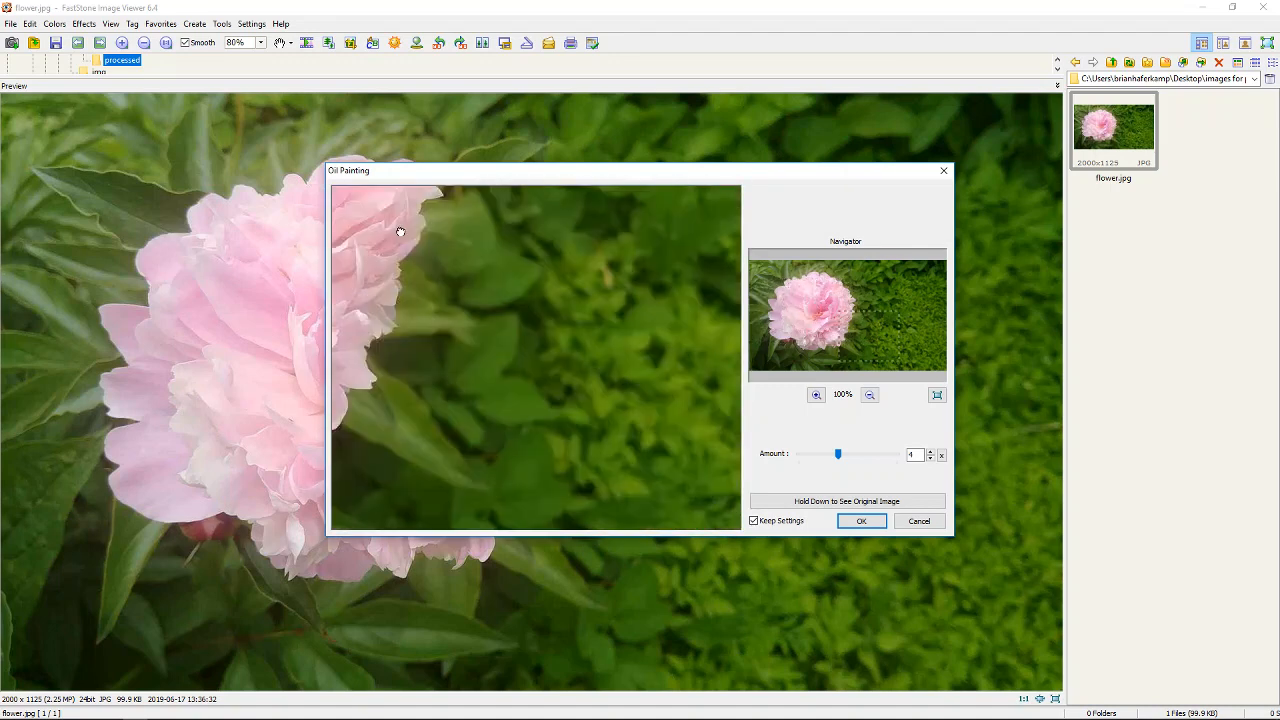
left_click(876, 505)
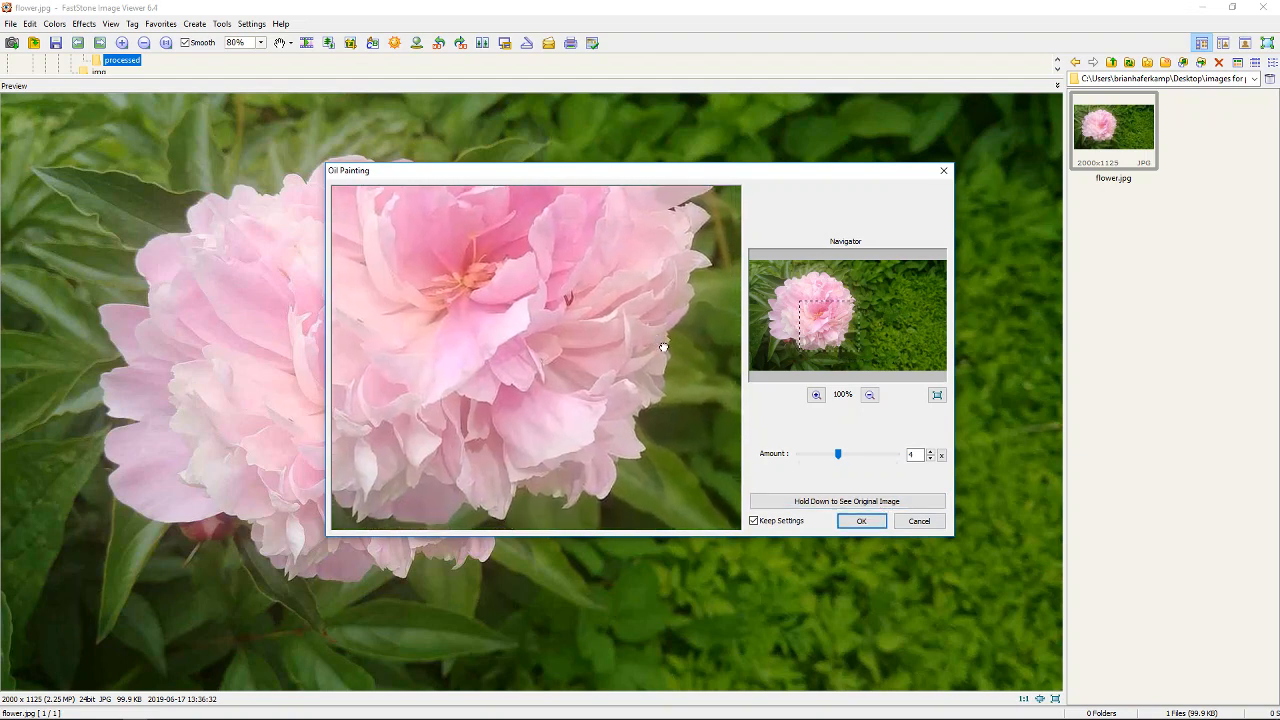
left_click(857, 505)
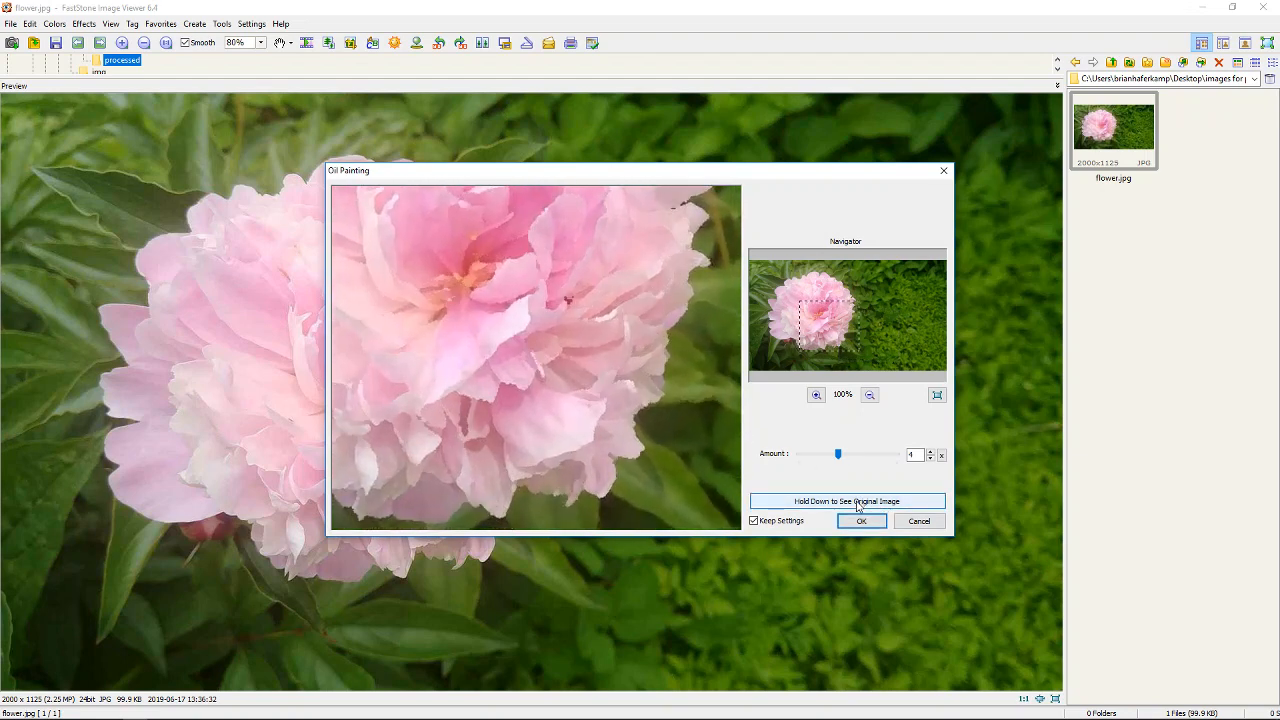
Try an Oil Painting amount of 7, inspect the petals and foliage in the preview, and cancel the effect.
left_click_drag(838, 454, 867, 455)
mouse_move(627, 343)
left_mouse_down()
mouse_move(691, 432)
mouse_move(646, 476)
mouse_move(462, 393)
left_mouse_up()
left_click_drag(600, 309, 506, 406)
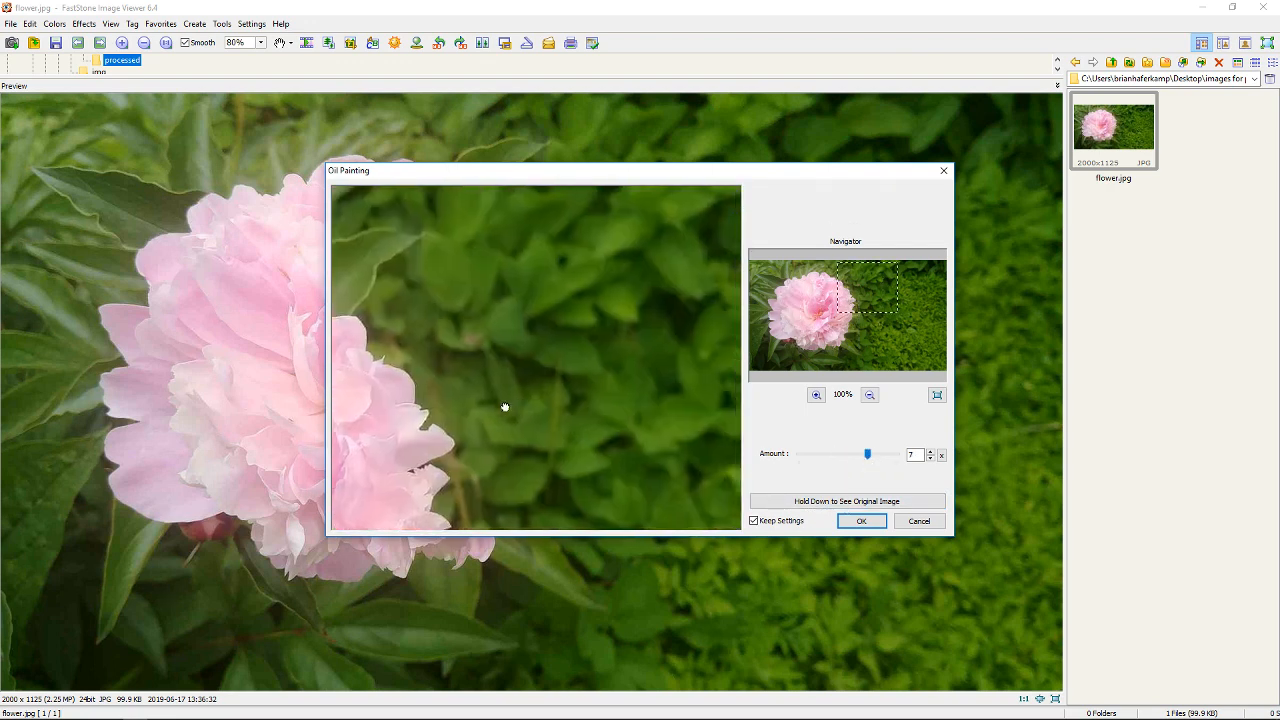
left_click(932, 524)
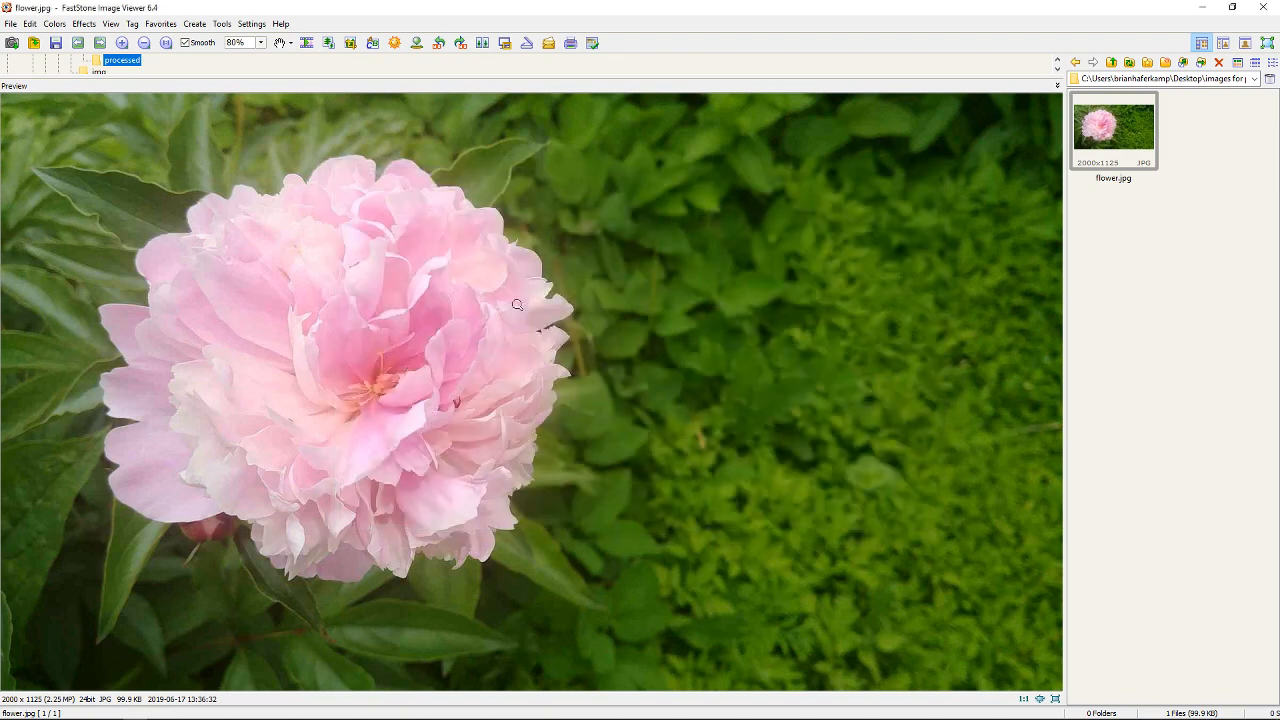
Try converting the flower image to grayscale and undo the conversion.
left_click(57, 25)
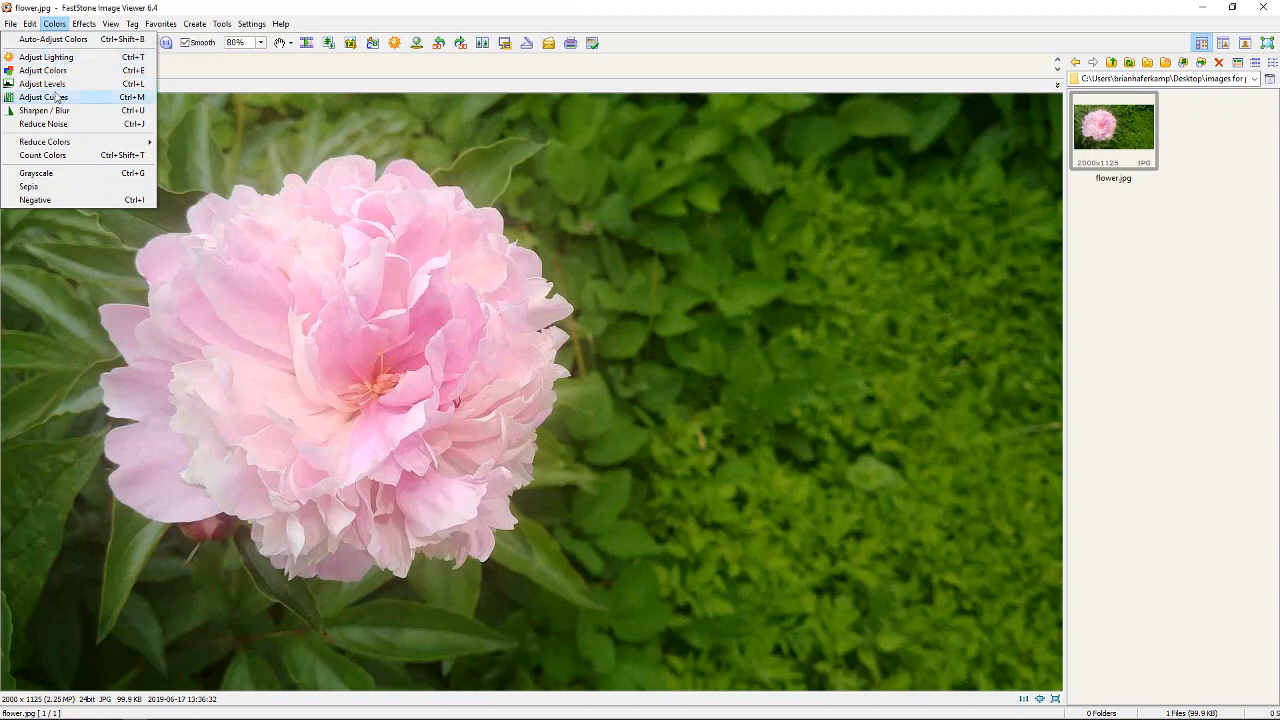
left_click(36, 173)
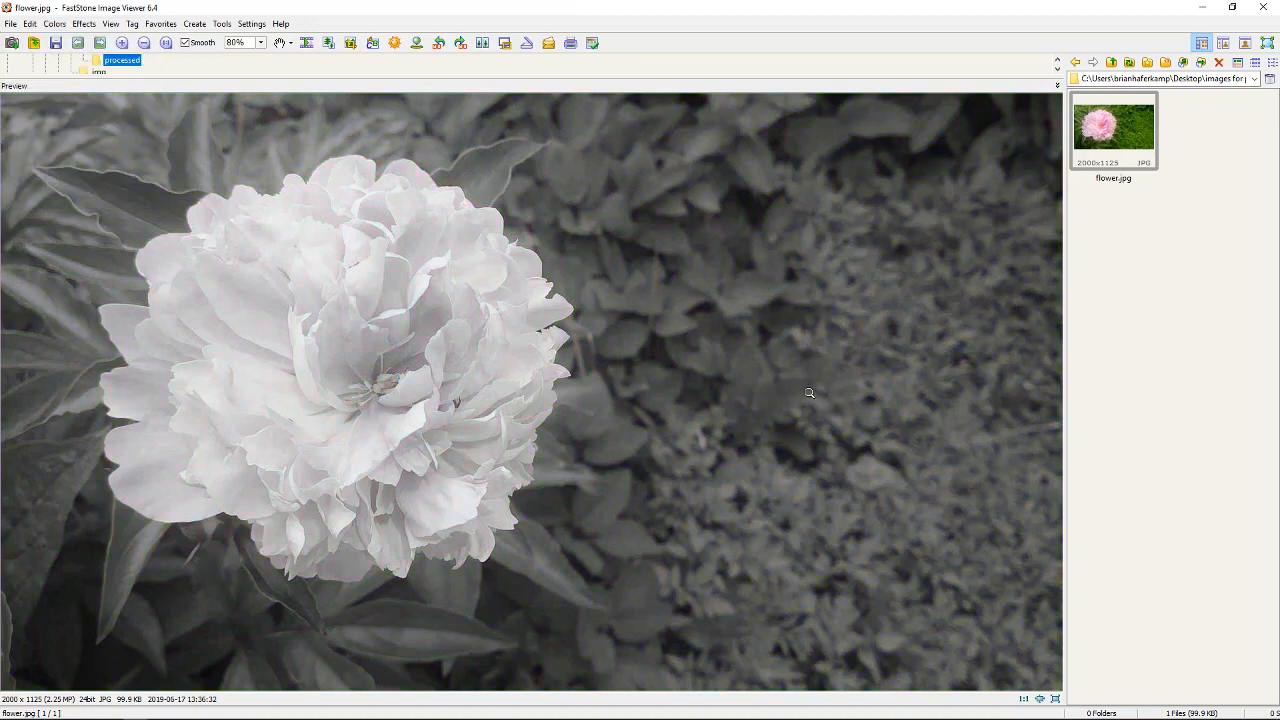
key("ctrl+z")
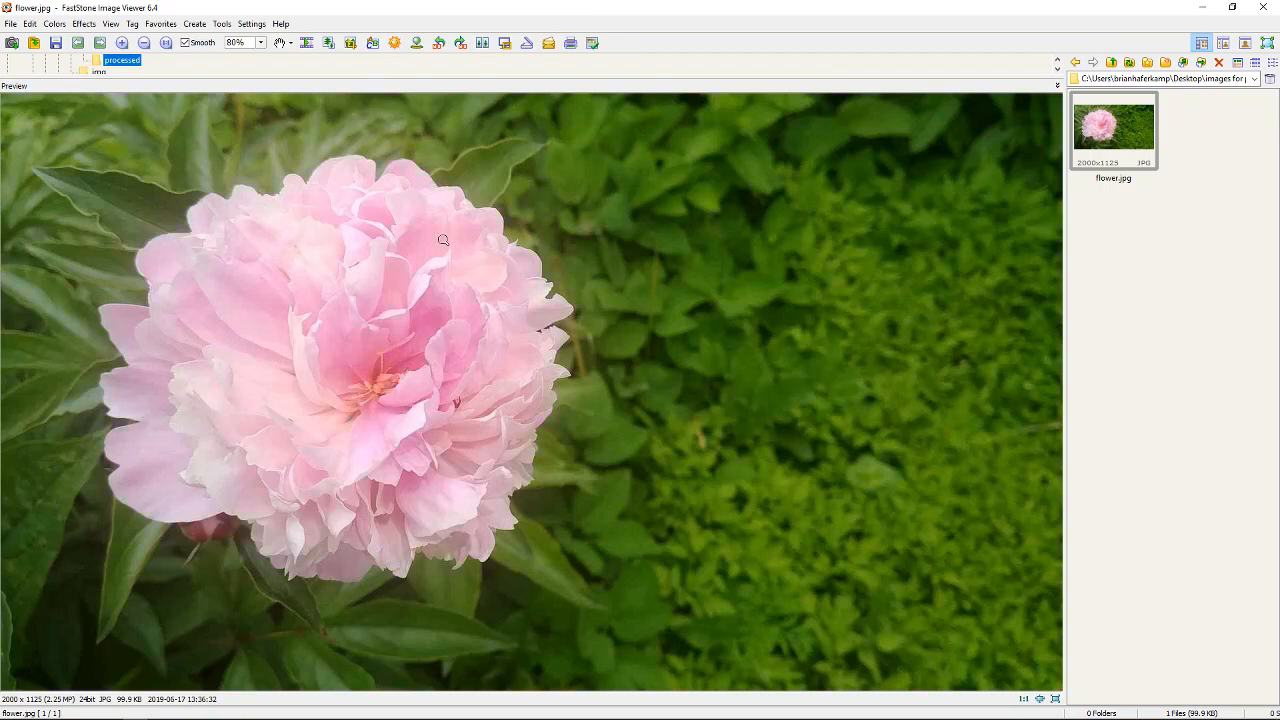
Try a steep, high-contrast RGB curve on the flower image with Adjust Curves and cancel the adjustment.
left_click(30, 23)
mouse_move(54, 23)
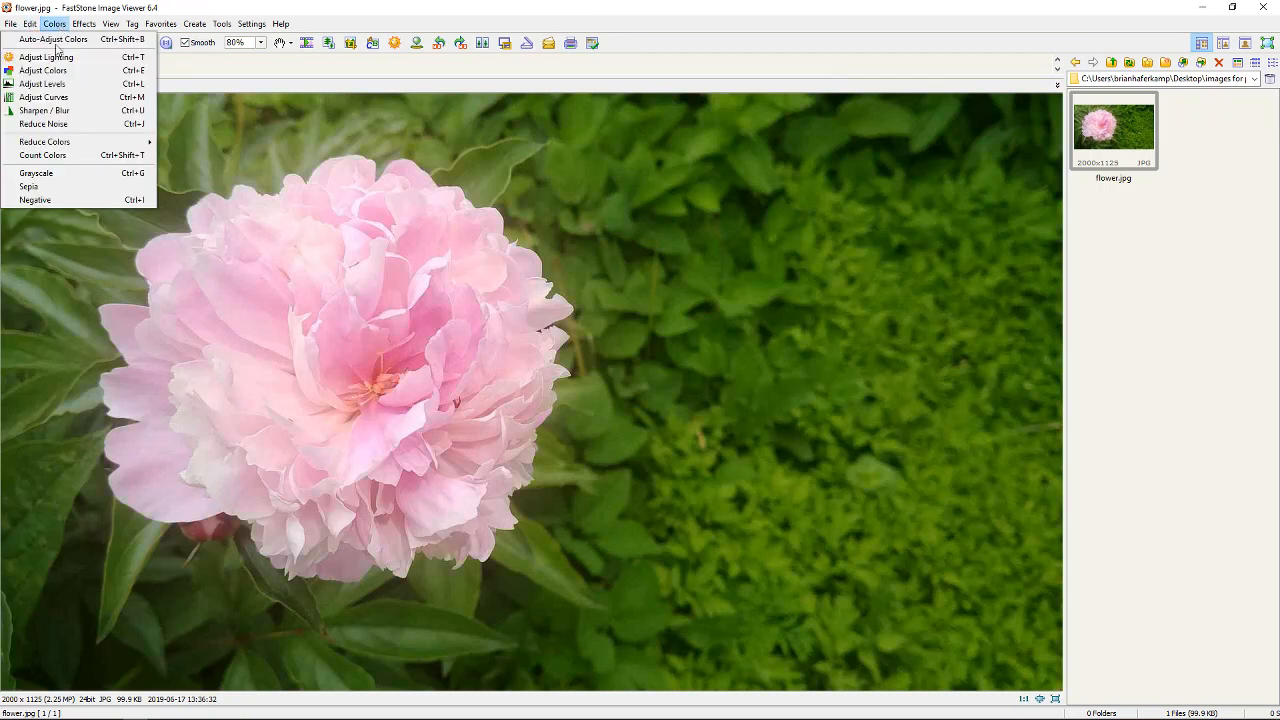
left_click(57, 54)
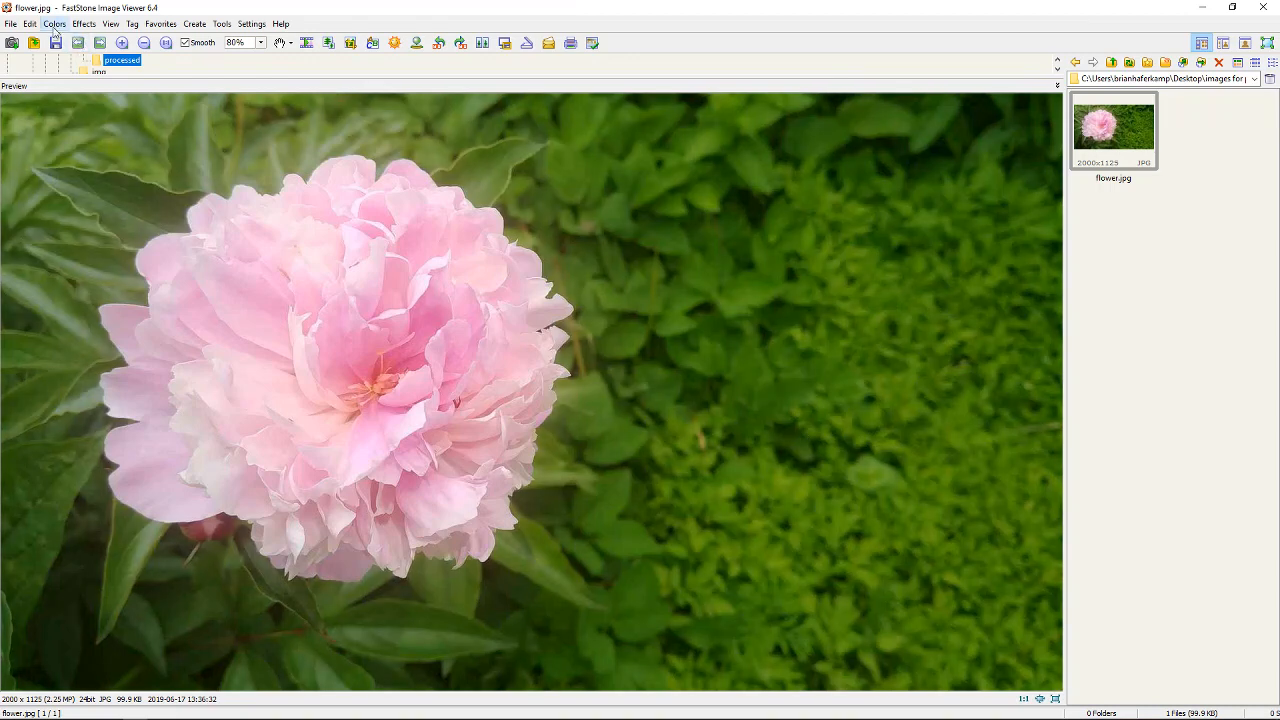
left_click(54, 23)
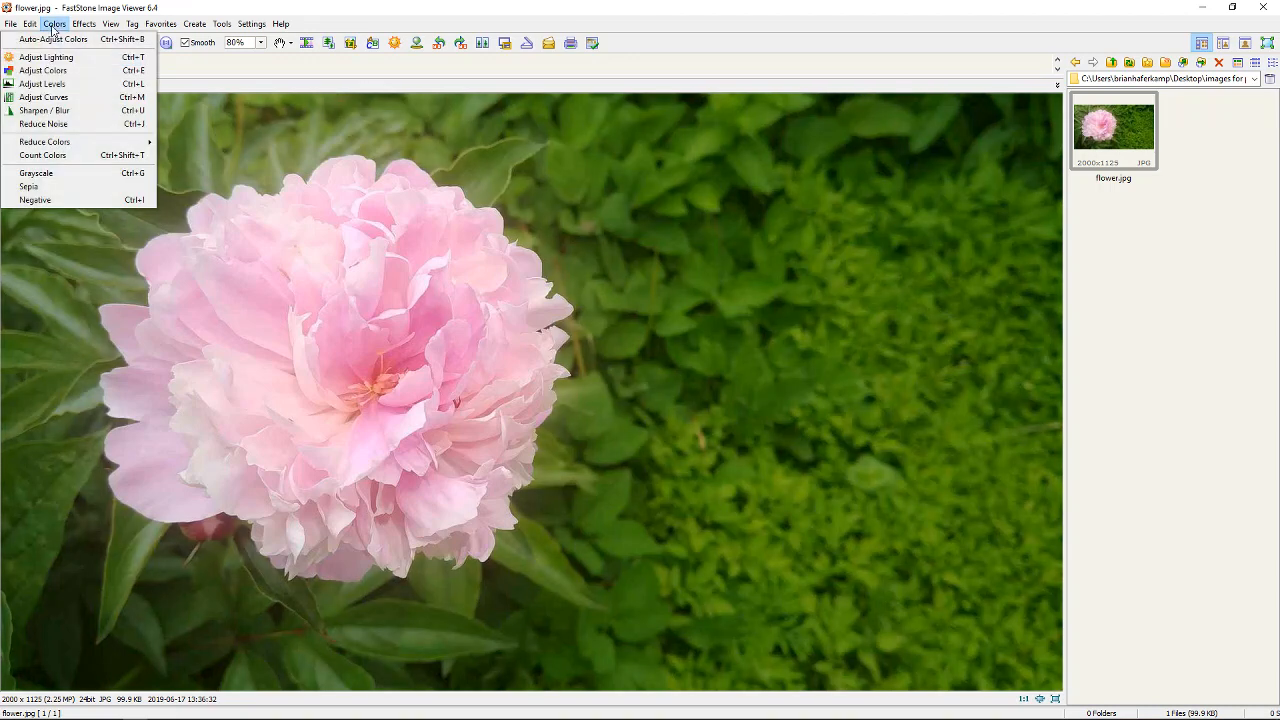
left_click(45, 97)
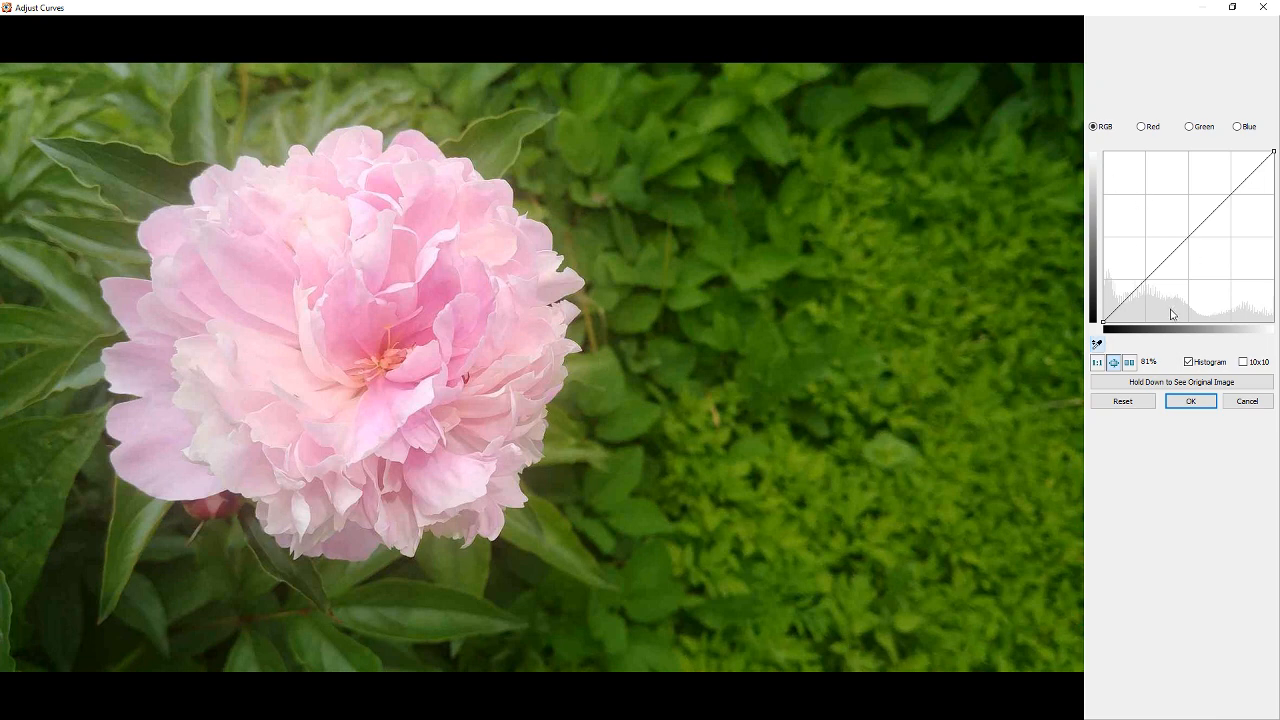
left_click_drag(1101, 325, 1152, 308)
left_click_drag(1220, 221, 1185, 204)
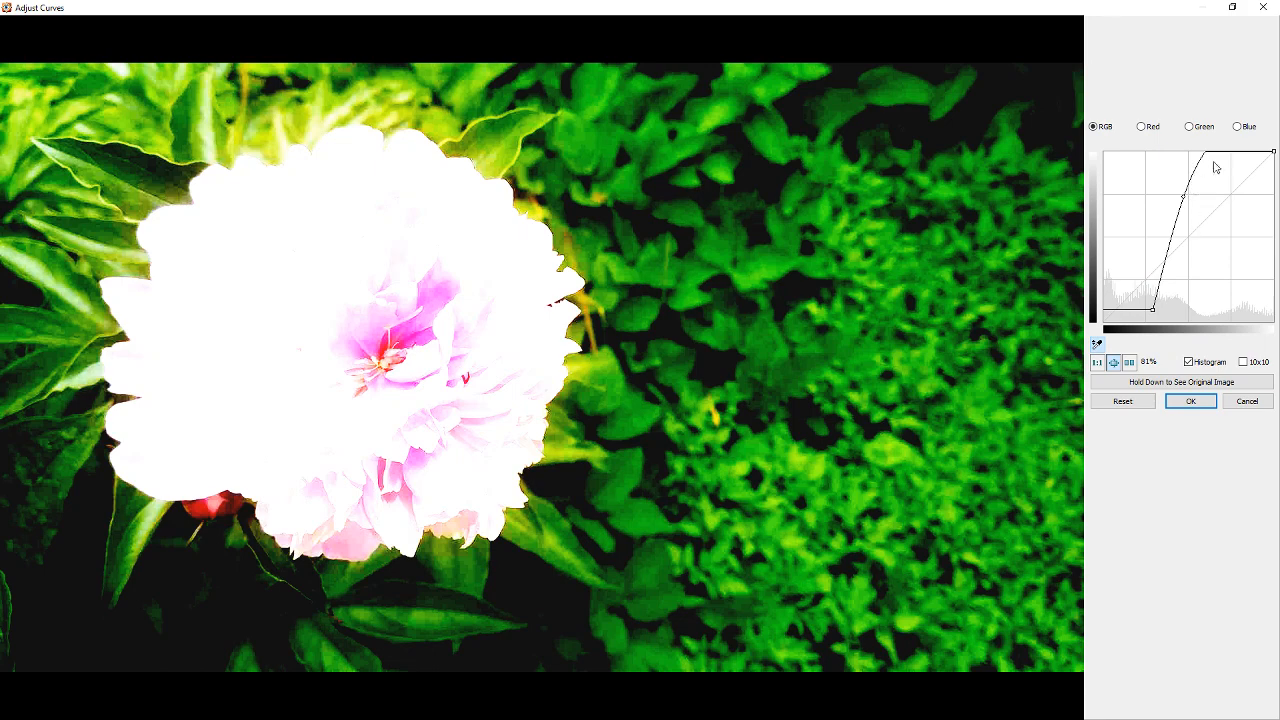
left_click_drag(1222, 160, 1237, 194)
left_click(1247, 401)
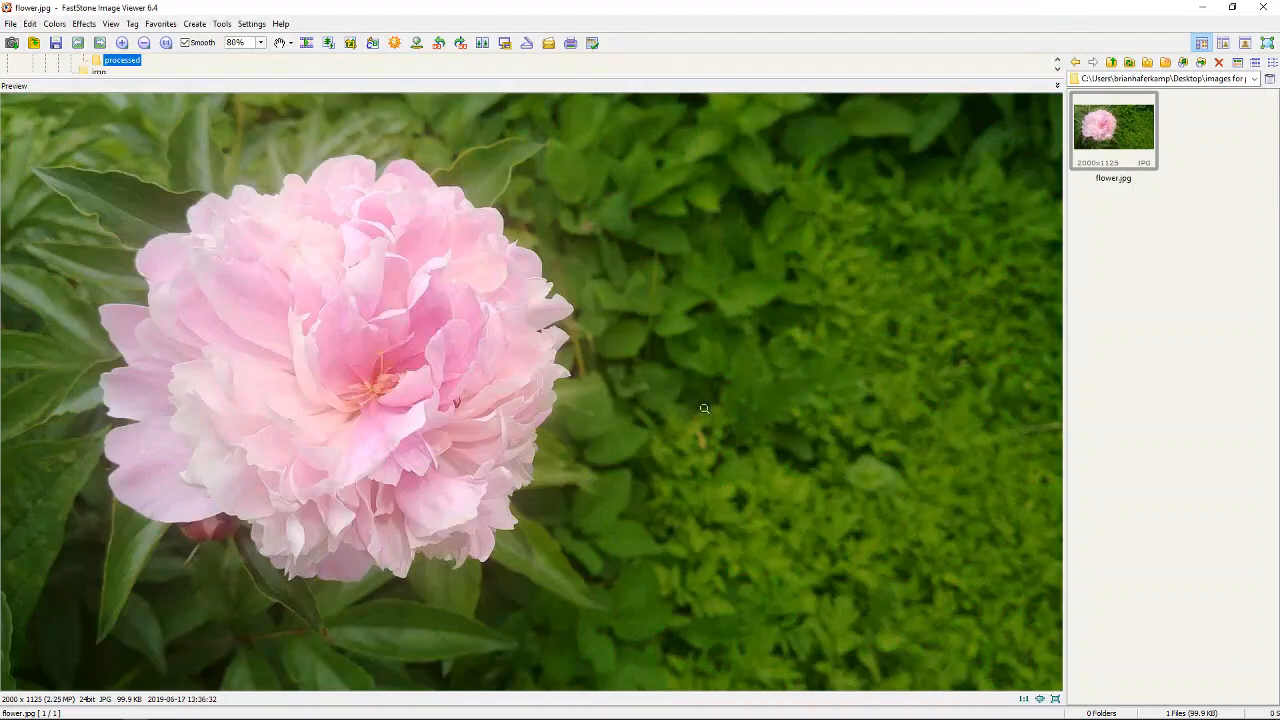
Try RGB input levels of 24, 1.03 and 225 on the flower image, compare with the original, and cancel.
left_click(30, 24)
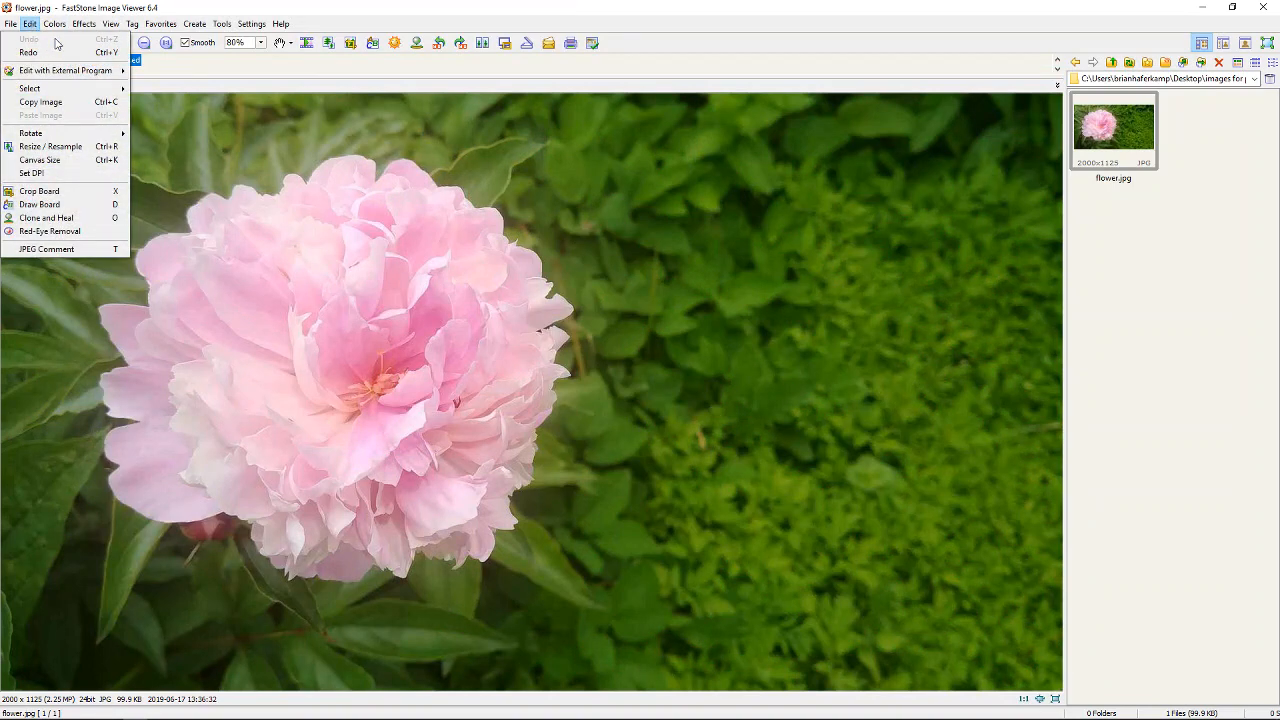
mouse_move(60, 26)
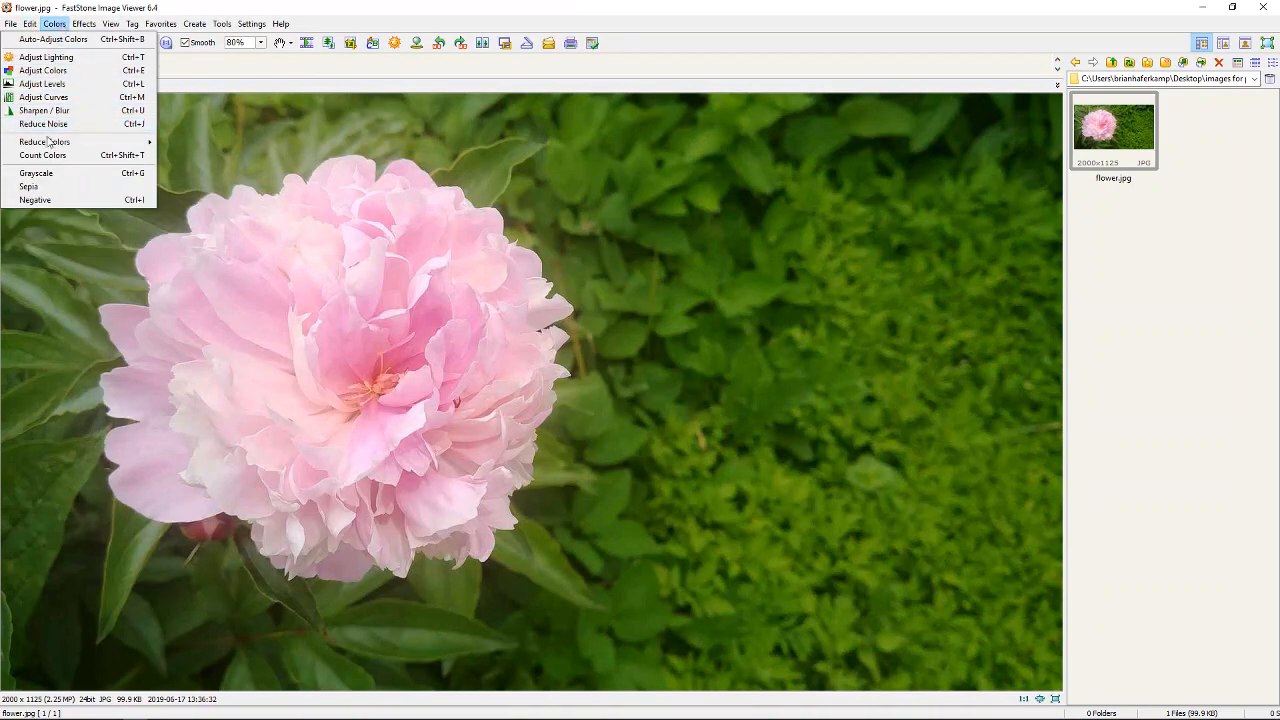
mouse_move(50, 149)
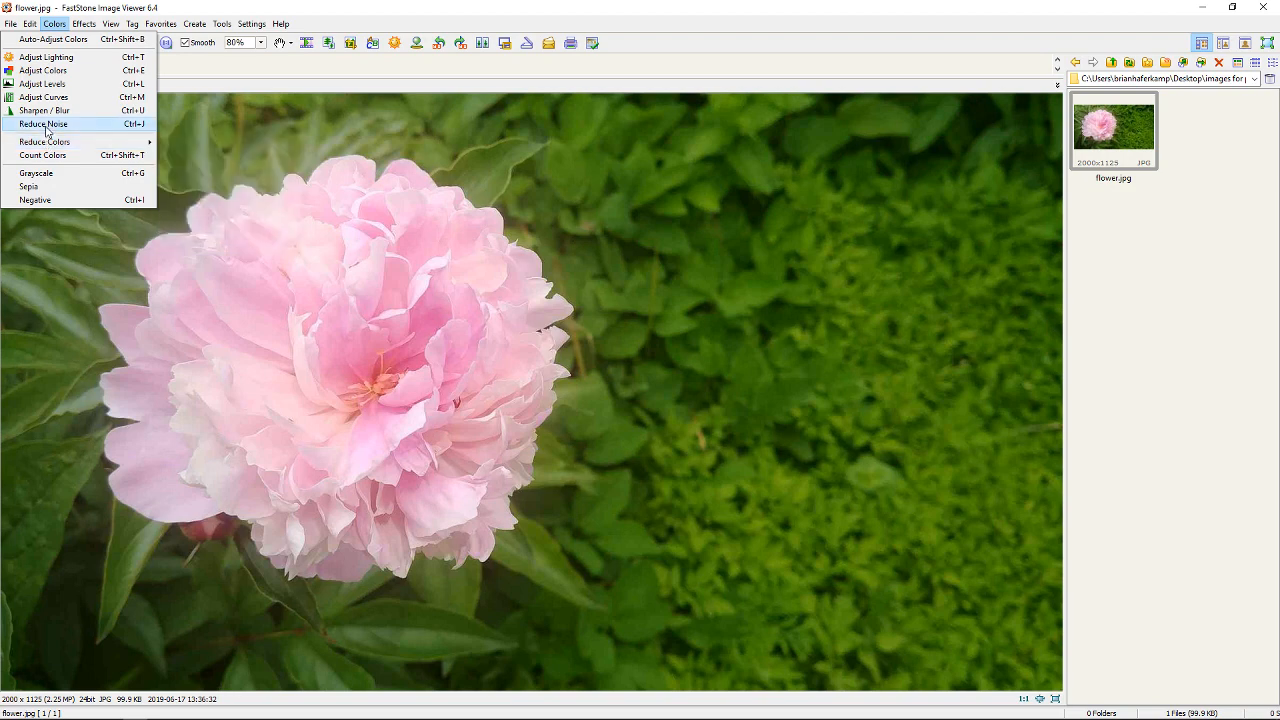
left_click(50, 84)
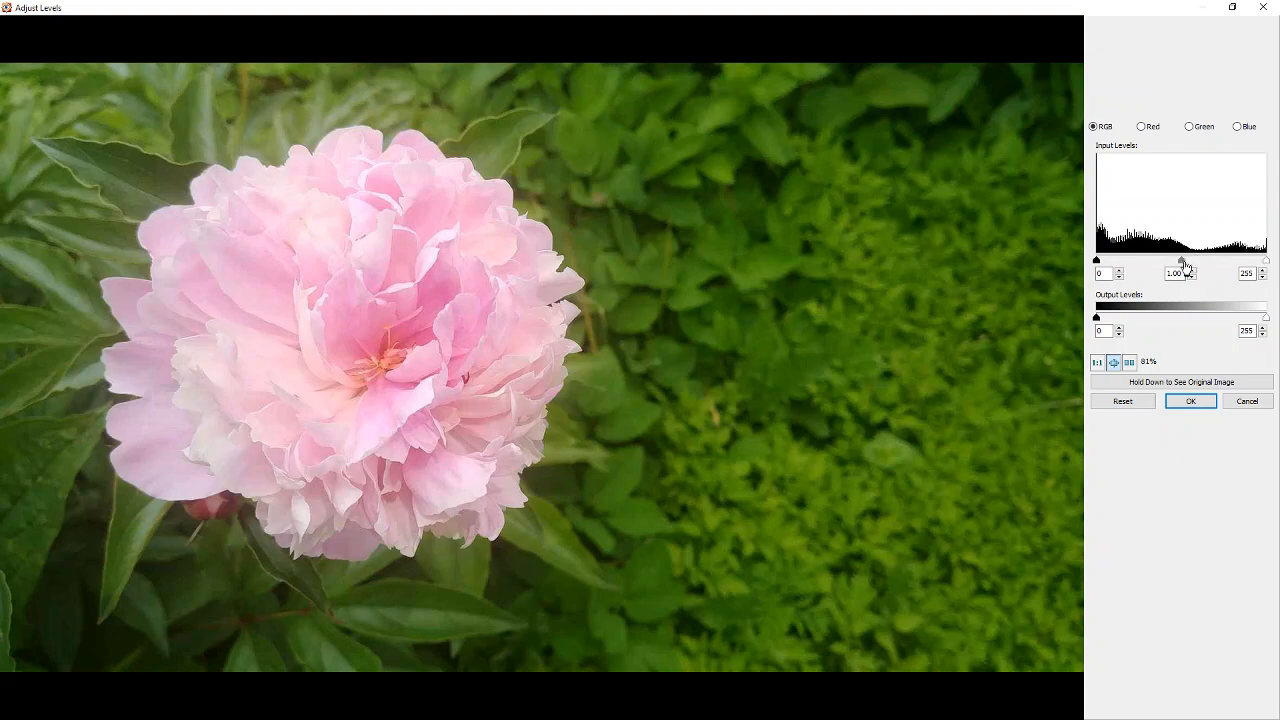
mouse_move(1184, 265)
left_mouse_down()
mouse_move(1197, 266)
mouse_move(1172, 266)
mouse_move(1183, 268)
left_mouse_up()
left_click_drag(1265, 262, 1247, 265)
left_click_drag(1097, 263, 1114, 267)
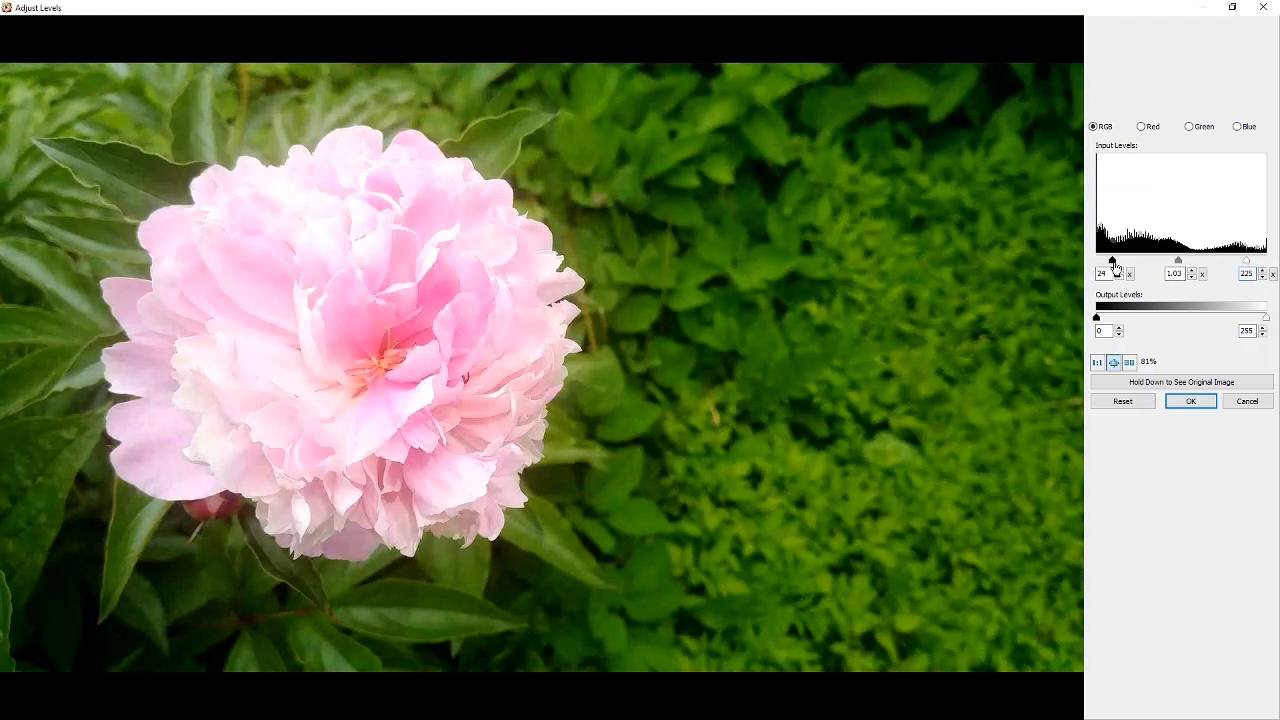
left_click(1226, 388)
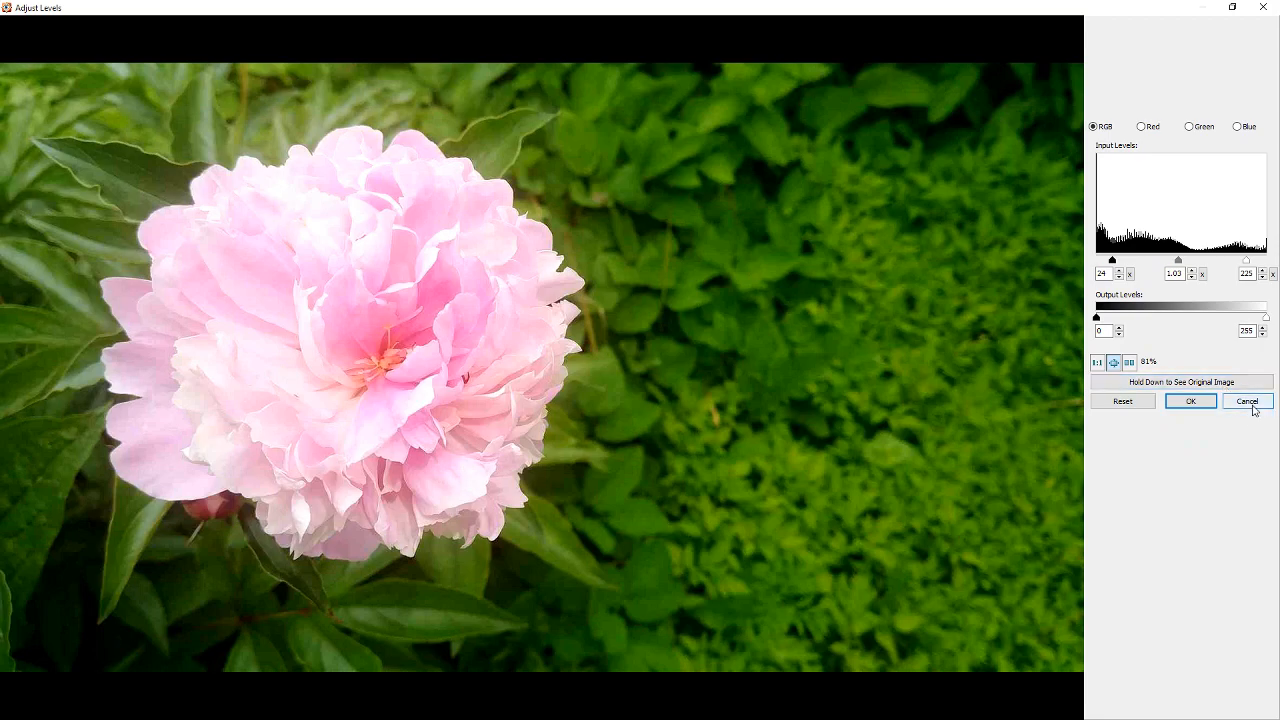
left_click(1247, 402)
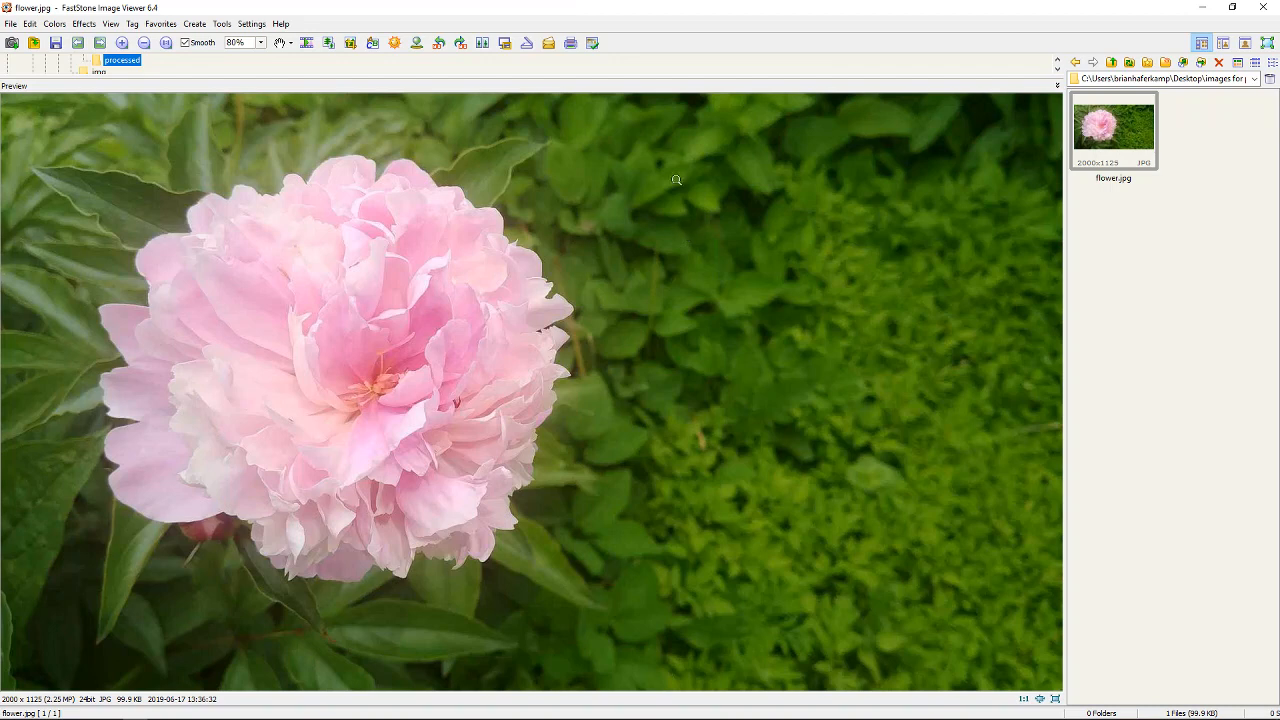
left_click(221, 24)
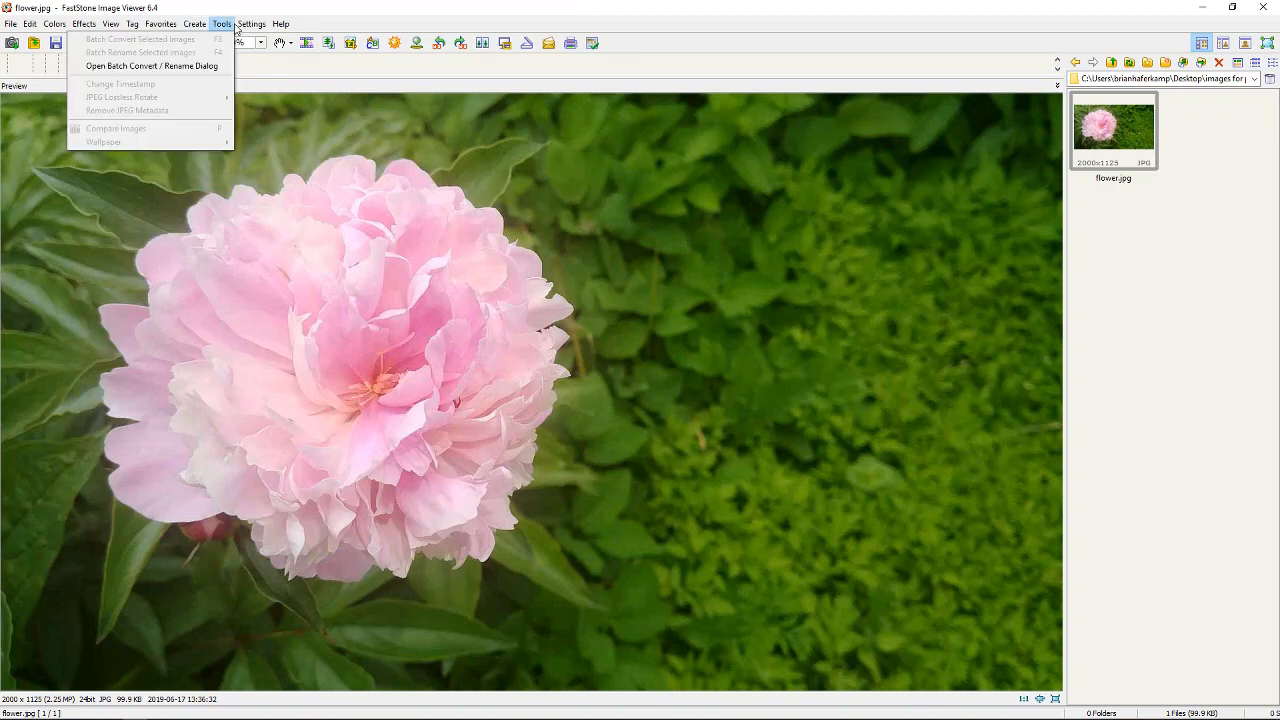
mouse_move(188, 24)
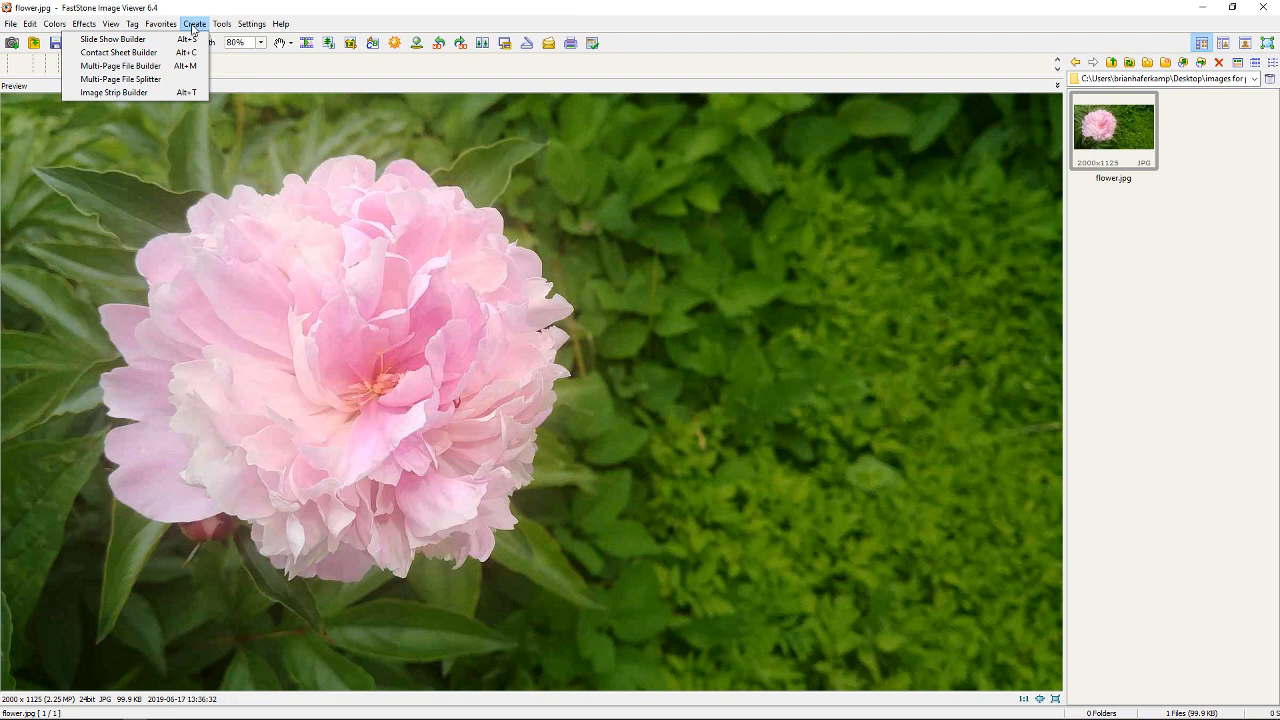
left_click(384, 78)
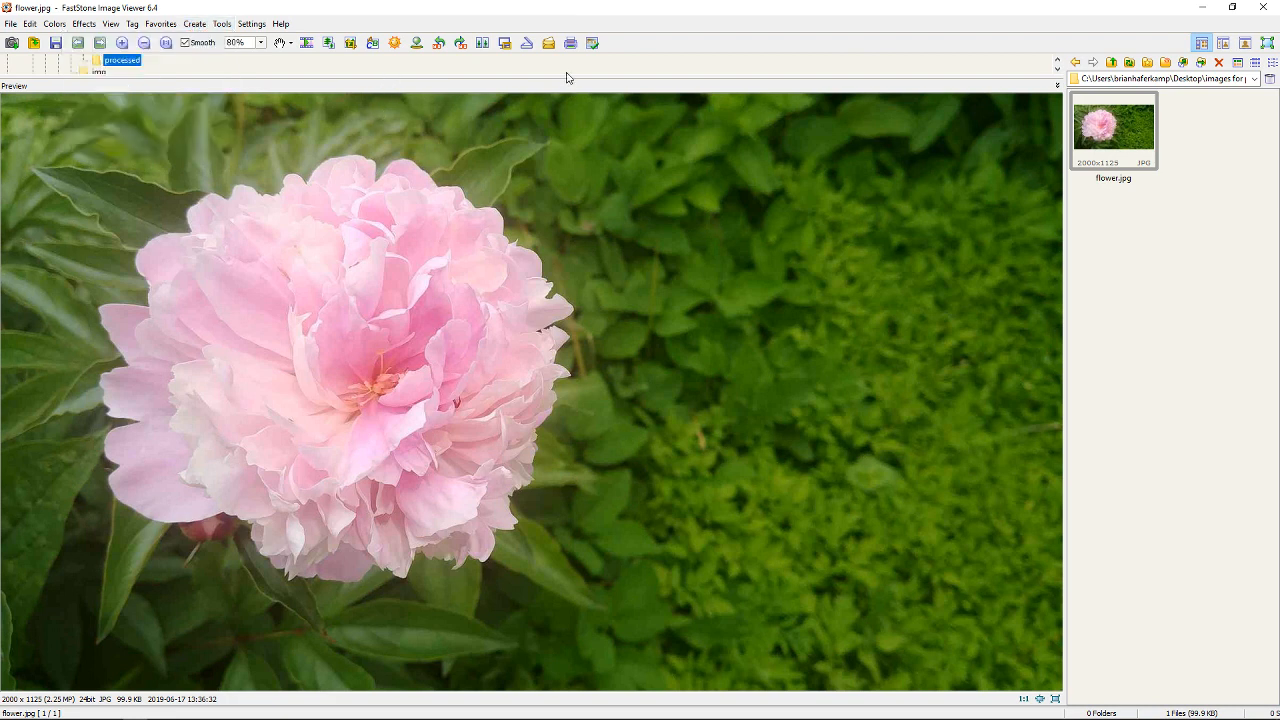
Minimize the File Explorer window and capture the whole CodePen browser window into the image viewer with Capture Window / Object.
left_click(506, 46)
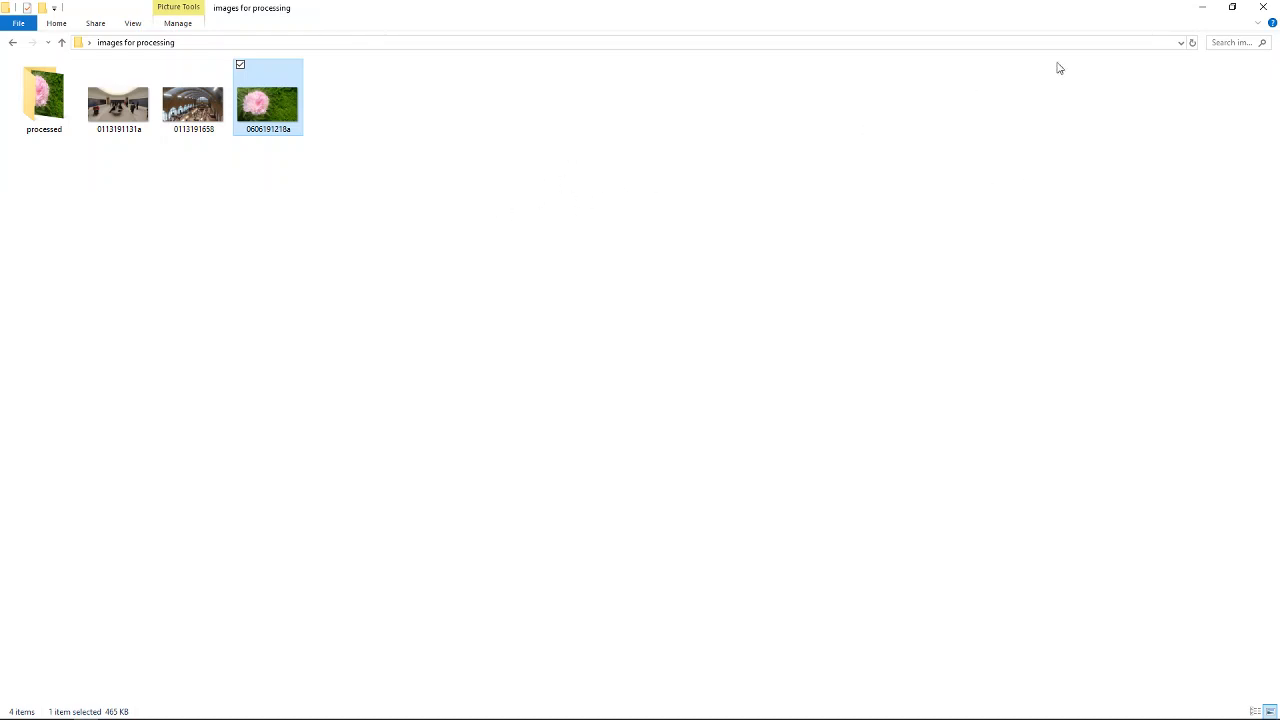
left_click(1202, 7)
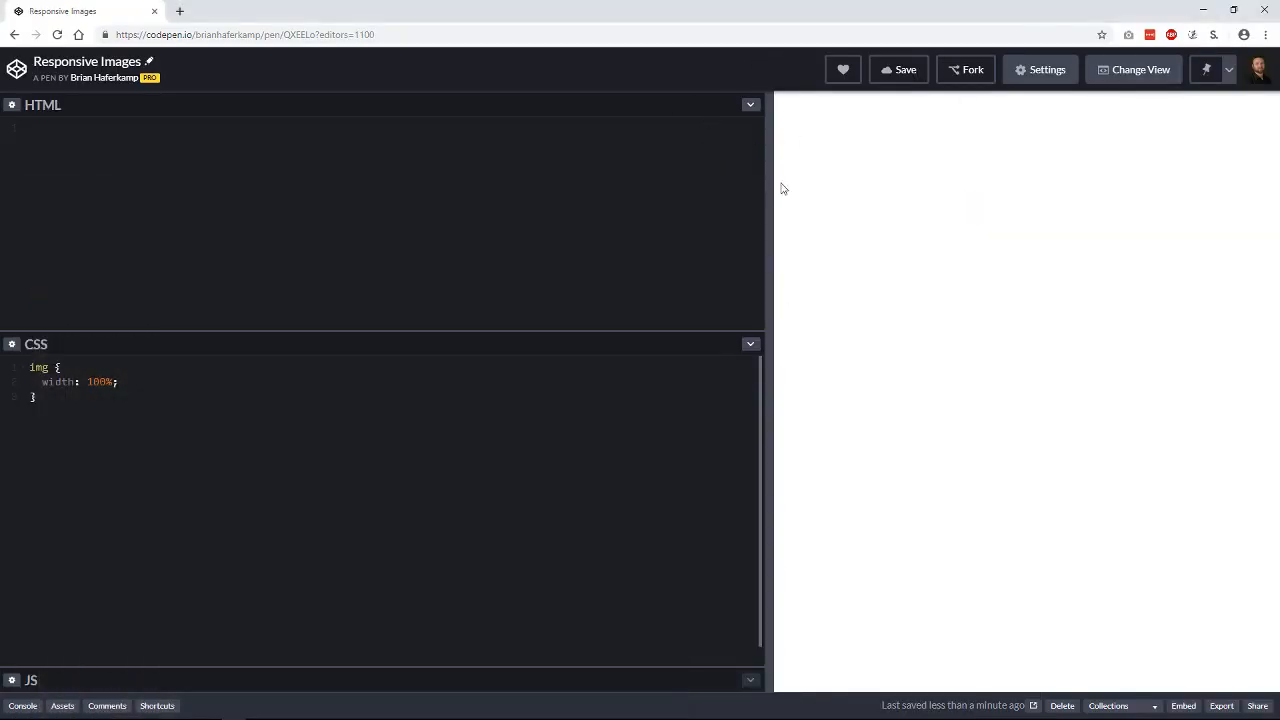
mouse_move(208, 714)
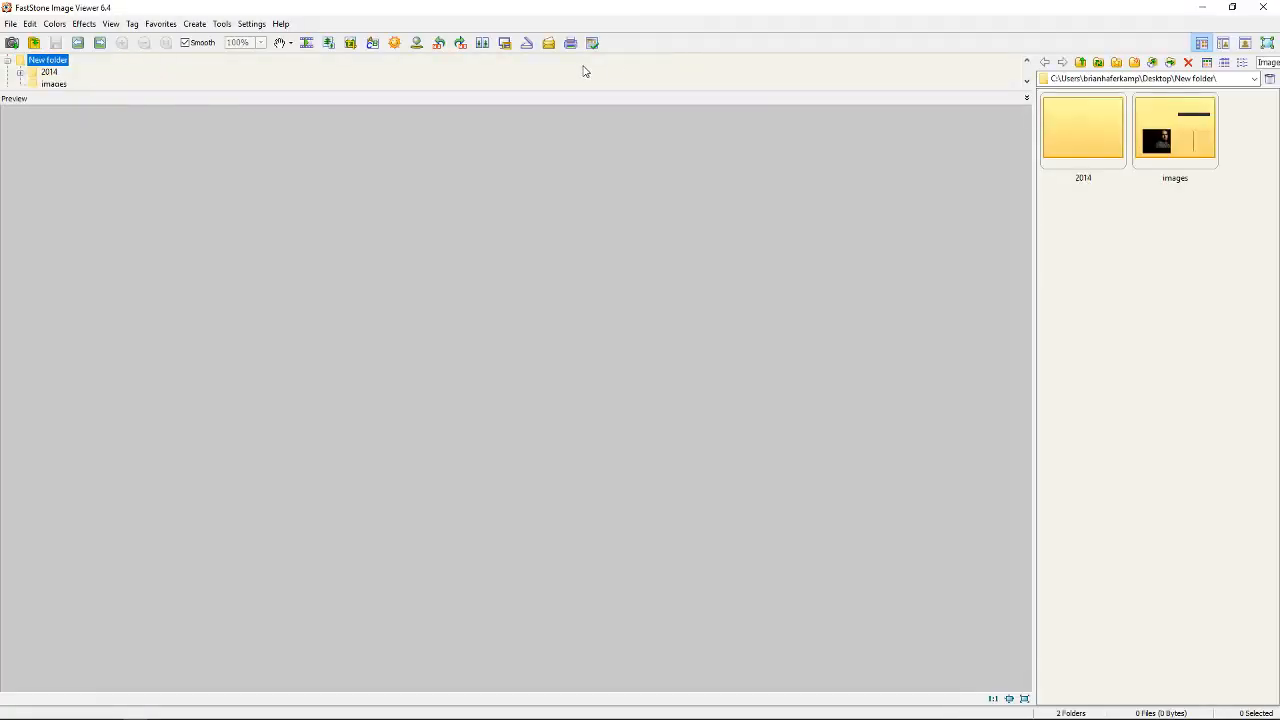
left_click(505, 43)
left_click(450, 74)
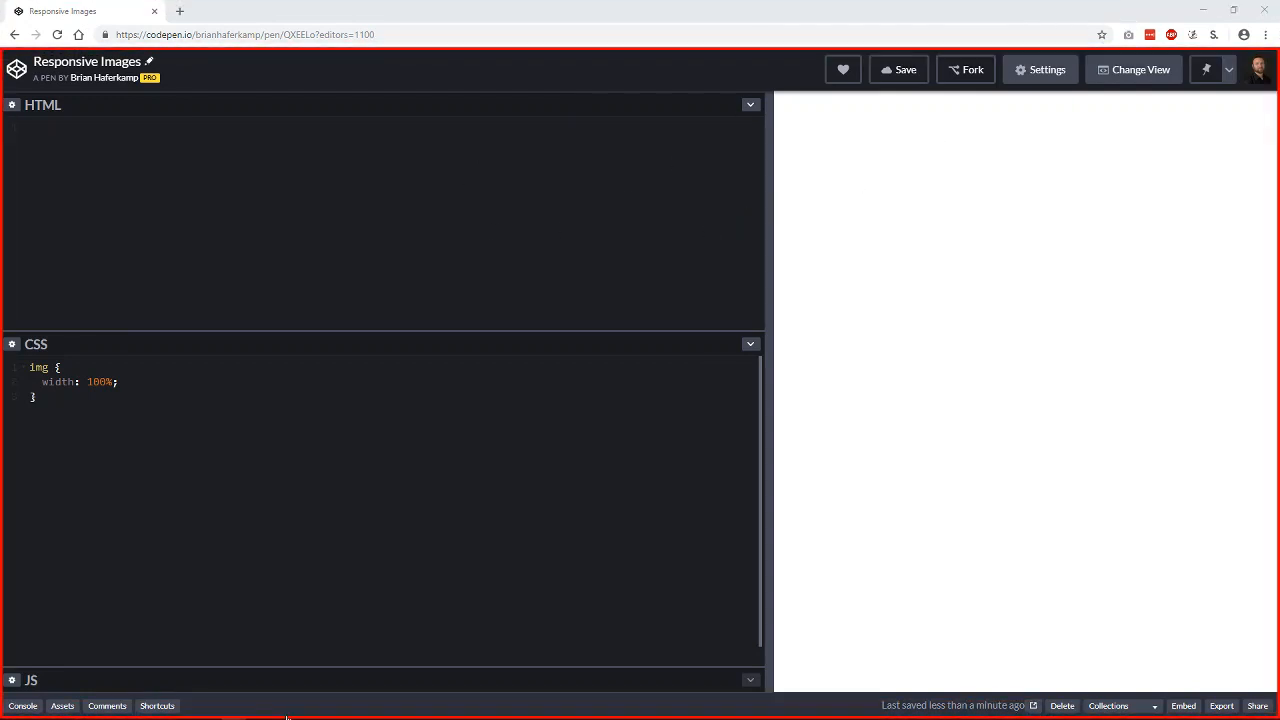
left_click(1214, 14)
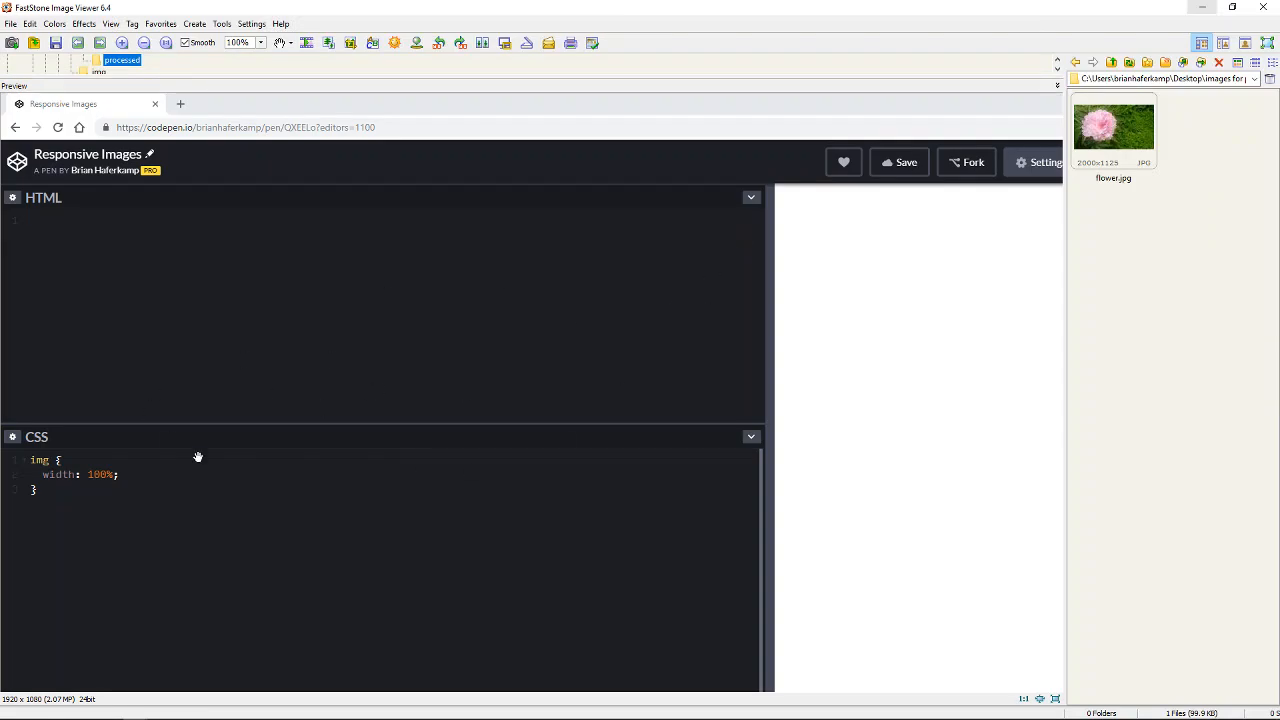
right_click(614, 334)
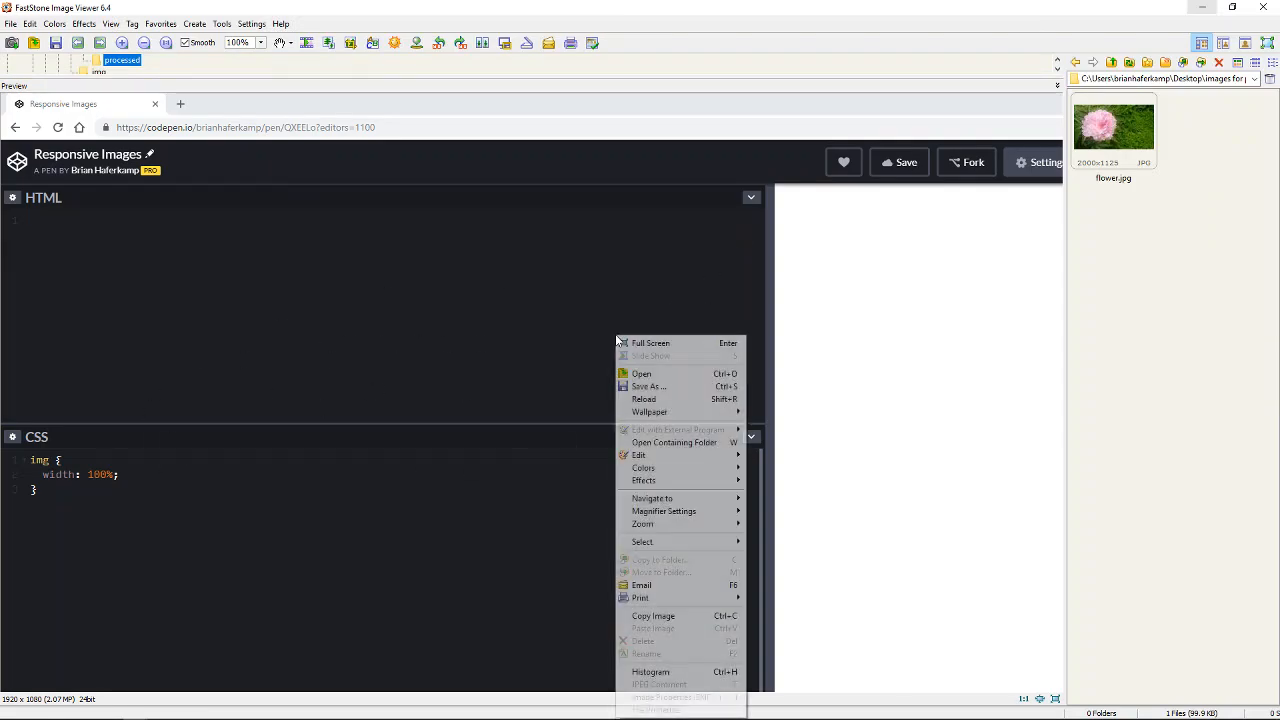
left_click(683, 288)
Capture a rectangular screen region of about 1369 × 550 pixels into the viewer and close that viewer window without saving.
left_click(506, 43)
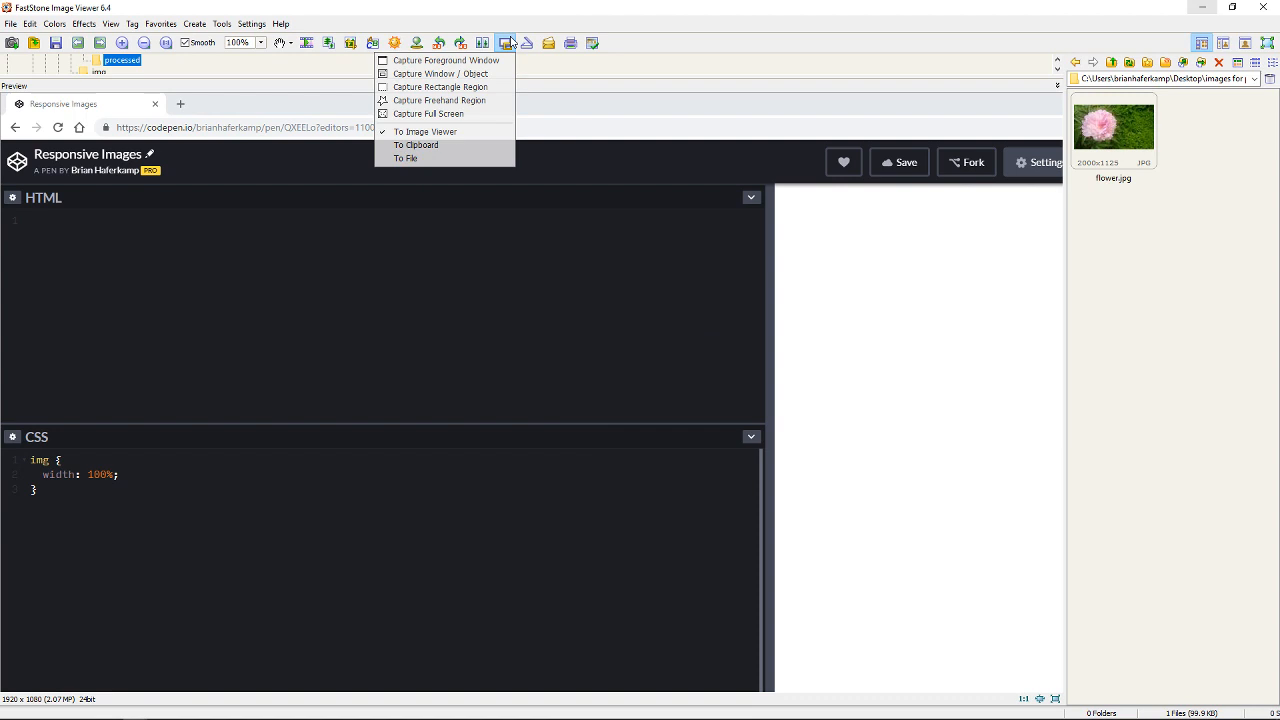
left_click(471, 89)
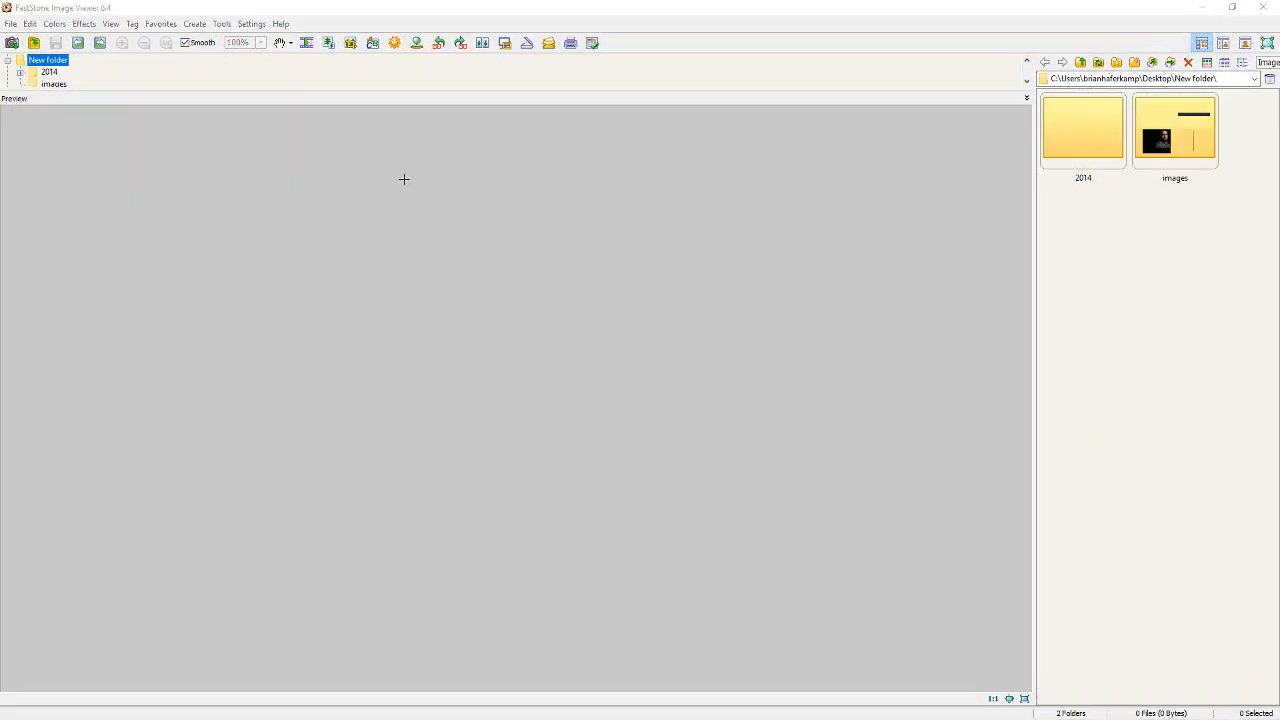
left_click_drag(261, 63, 1174, 430)
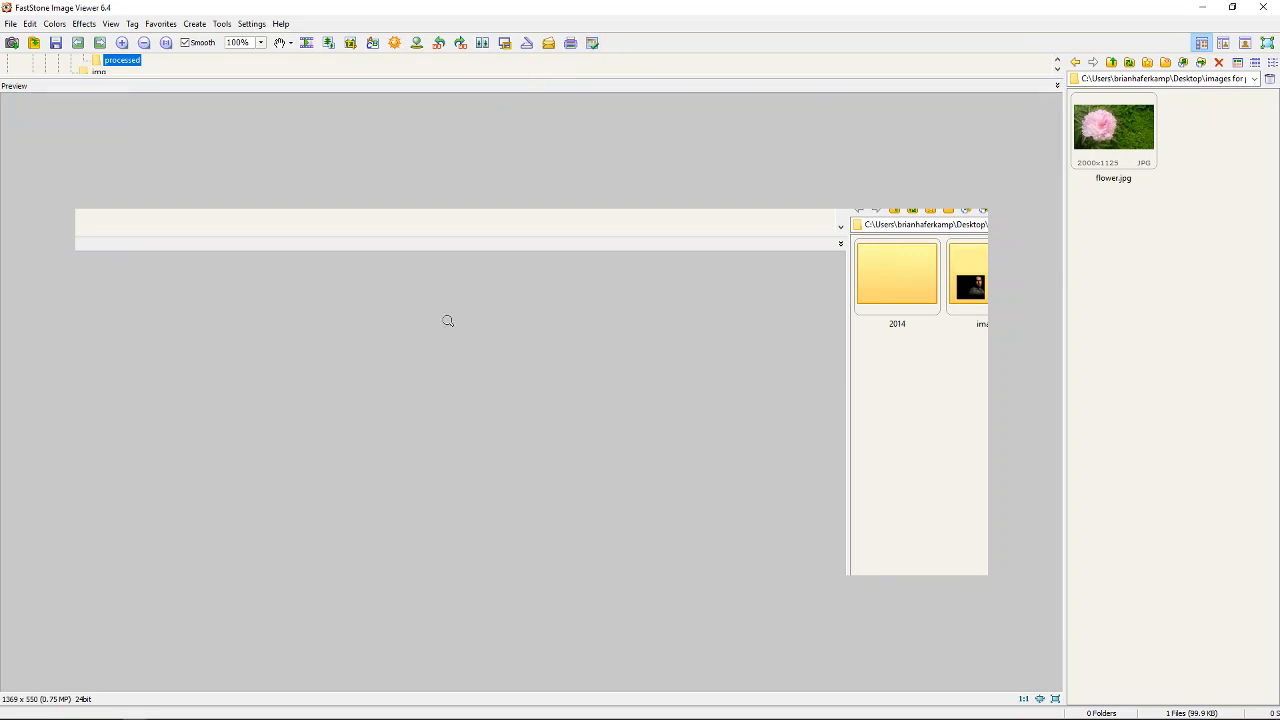
mouse_move(135, 710)
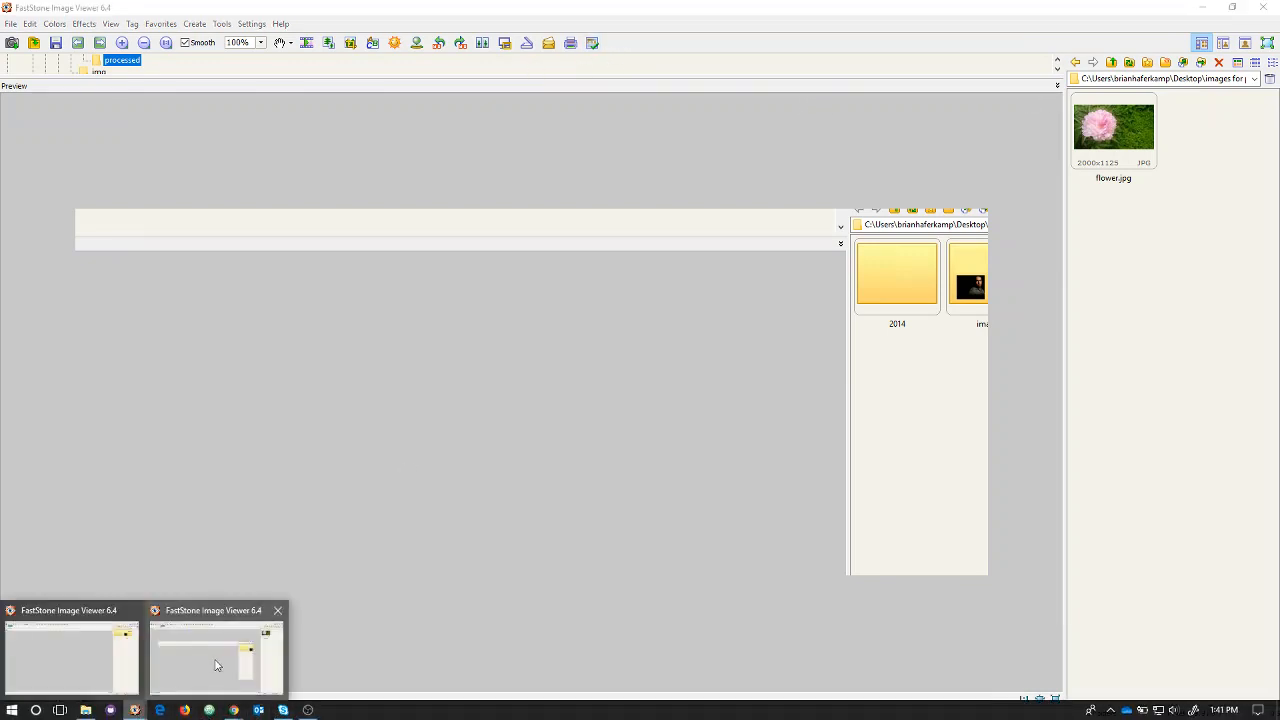
left_click(277, 610)
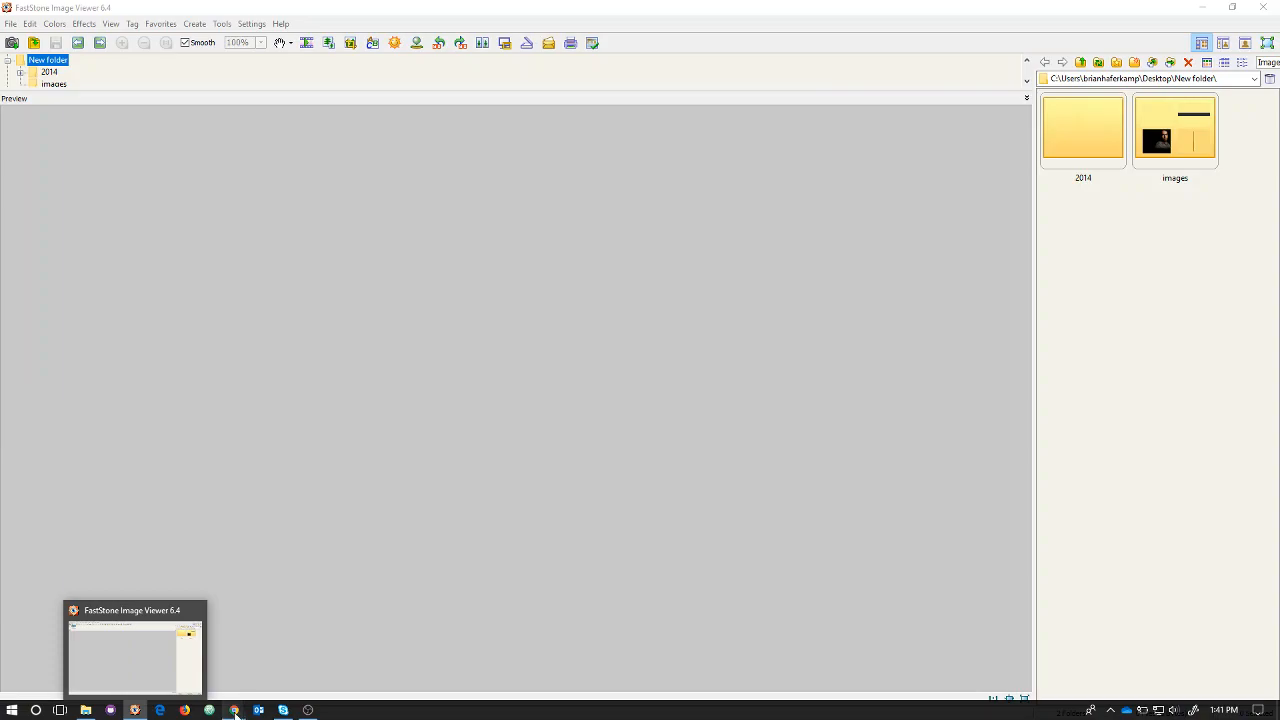
Bring the CodePen browser window forward and try to capture a freehand region of it from FastStone Image Viewer.
left_click(271, 677)
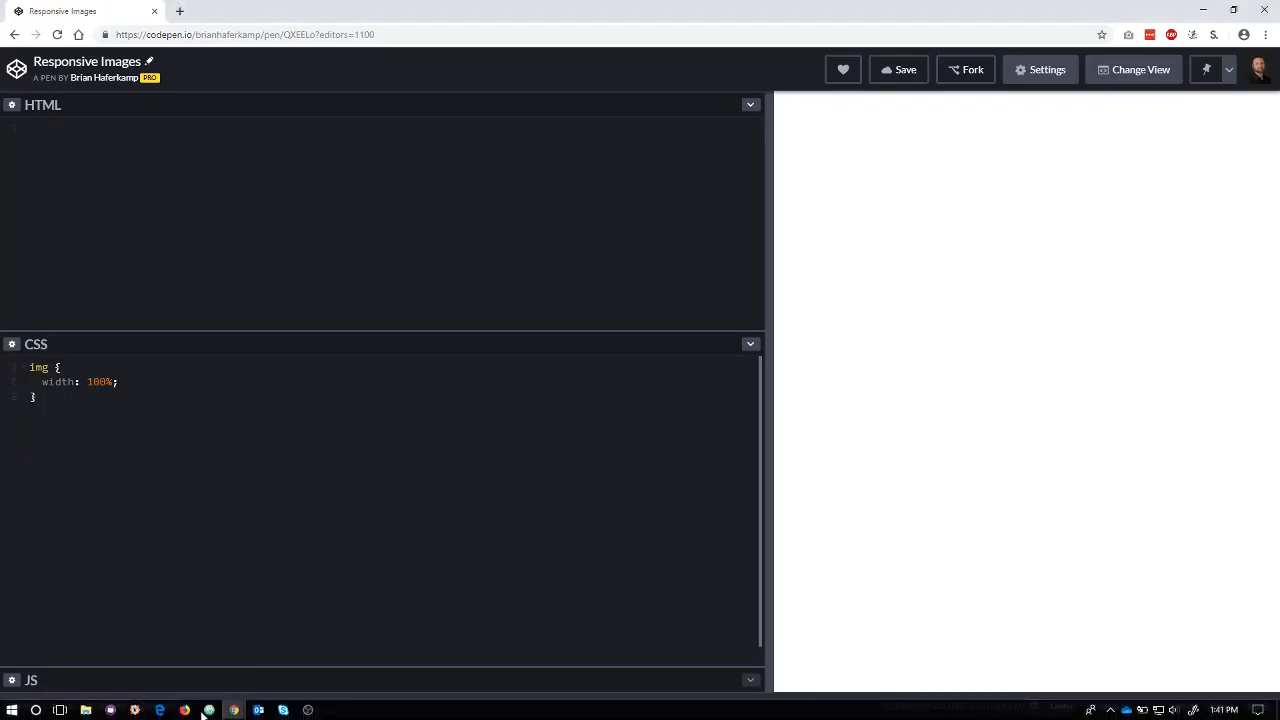
left_click(135, 710)
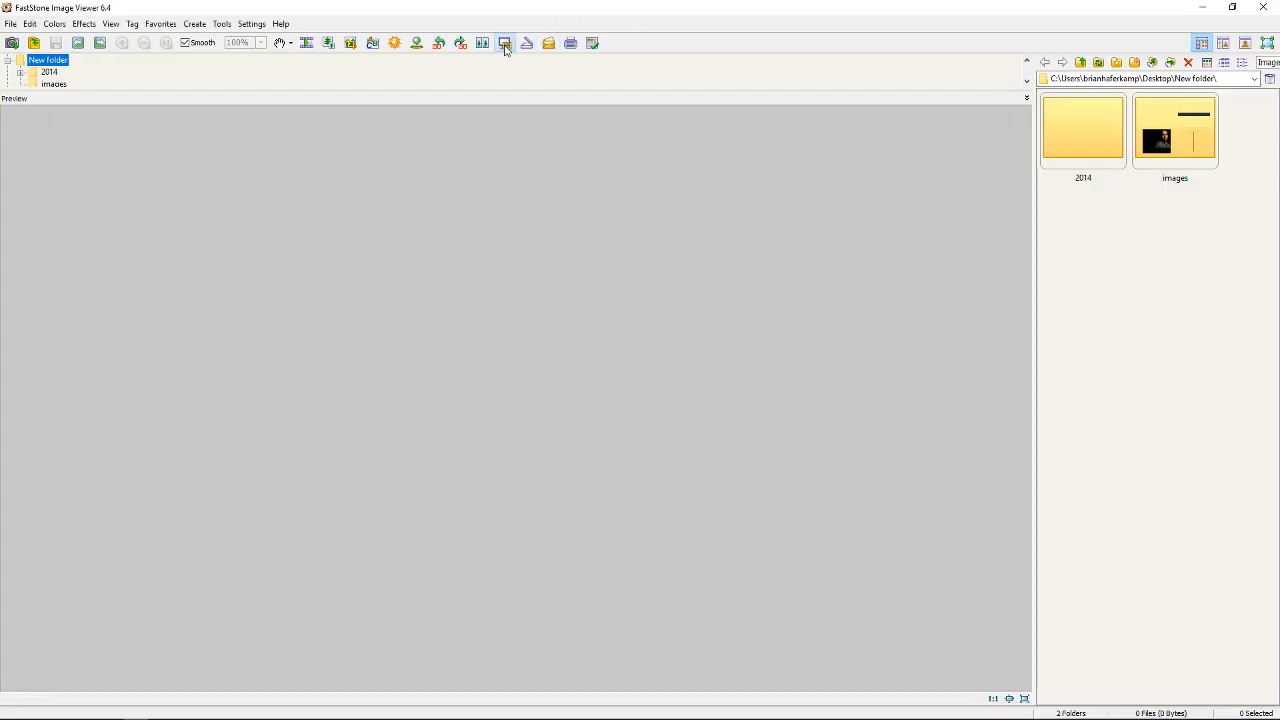
left_click(505, 45)
left_click(483, 105)
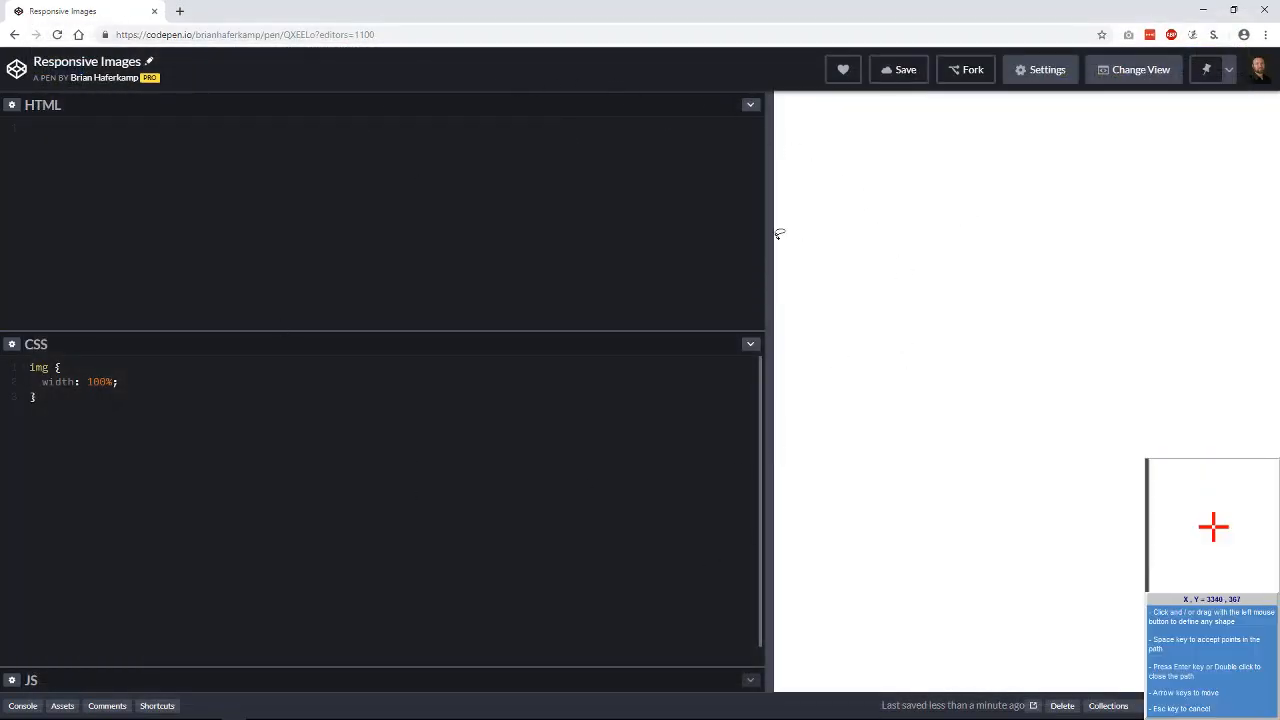
mouse_move(710, 101)
left_mouse_down()
mouse_move(829, 64)
mouse_move(958, 537)
mouse_move(428, 390)
mouse_move(514, 123)
mouse_move(176, 121)
mouse_move(133, 143)
mouse_move(8, 110)
mouse_move(47, 27)
mouse_move(470, 50)
mouse_move(690, 100)
mouse_move(733, 147)
mouse_move(745, 86)
left_mouse_up()
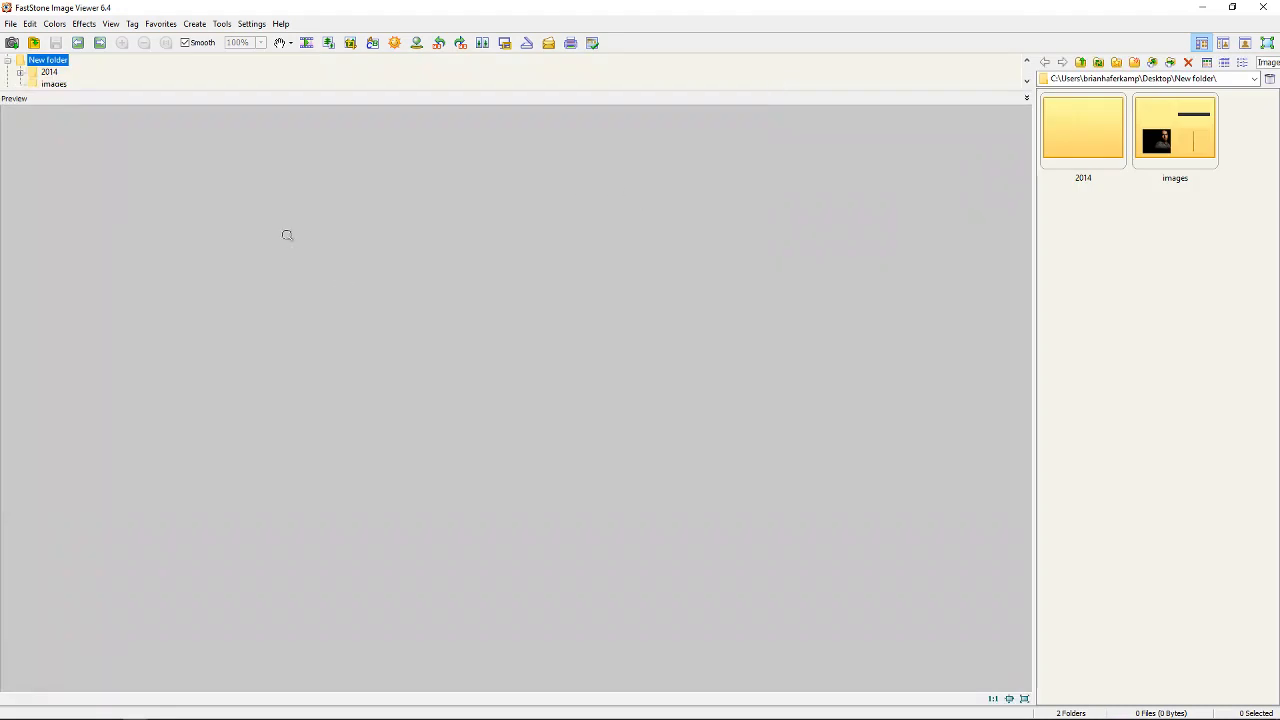
Capture the full screen into the viewer and replace it with a Window / Object capture of the CodePen page area.
left_click(505, 45)
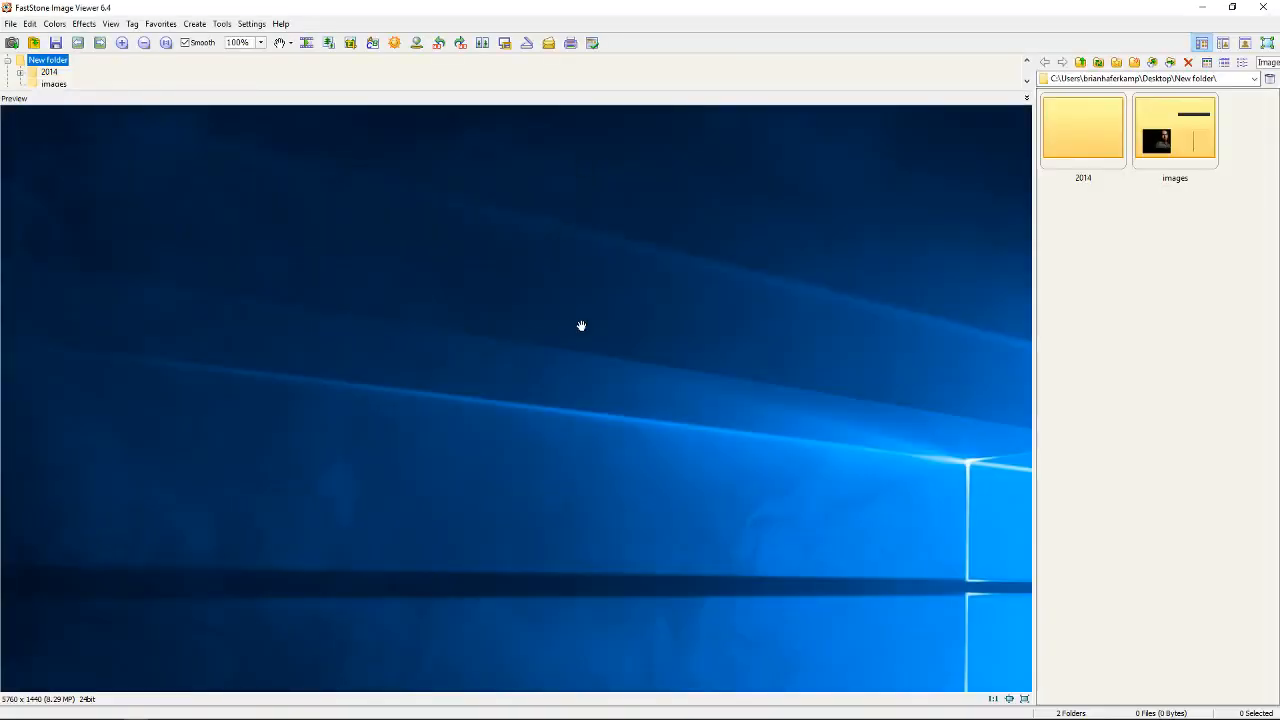
left_click_drag(674, 366, 587, 271)
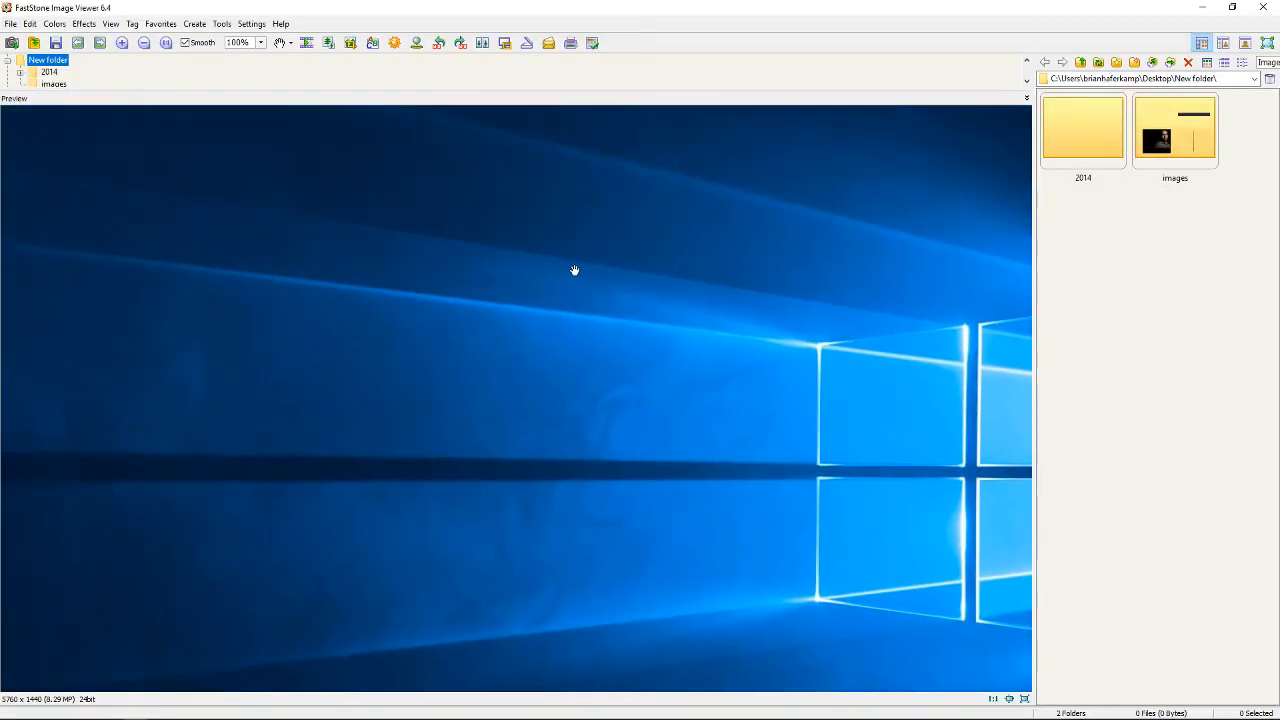
left_click(506, 44)
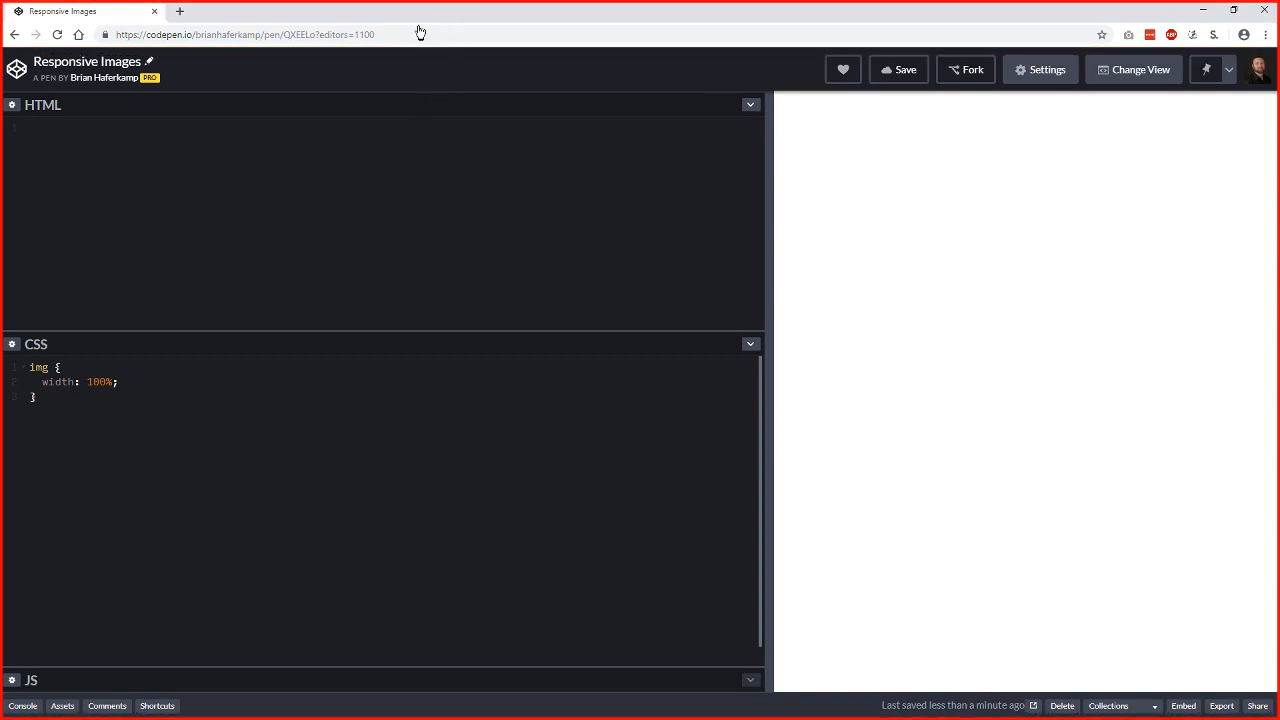
left_click(474, 172)
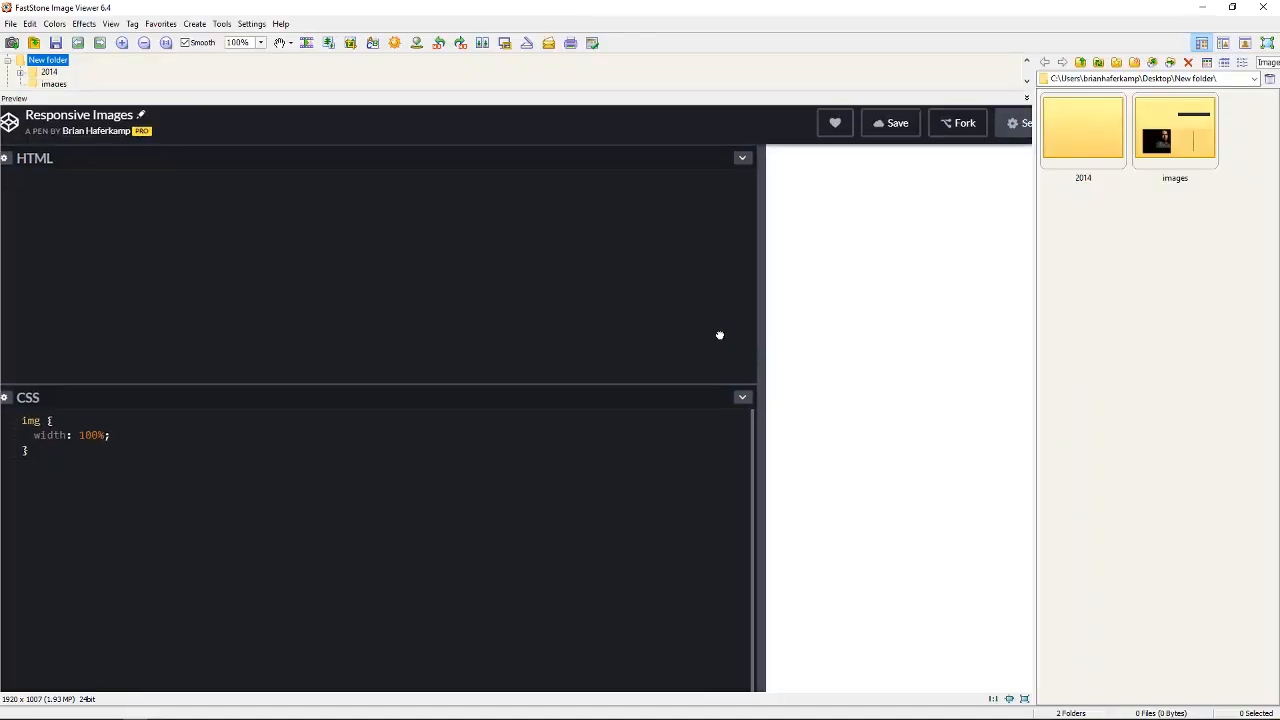
Examine the captured CodePen page, the commands available for the capture, and the screen capture modes and destinations.
left_click_drag(720, 337, 661, 377)
left_click_drag(497, 329, 849, 453)
right_click(606, 302)
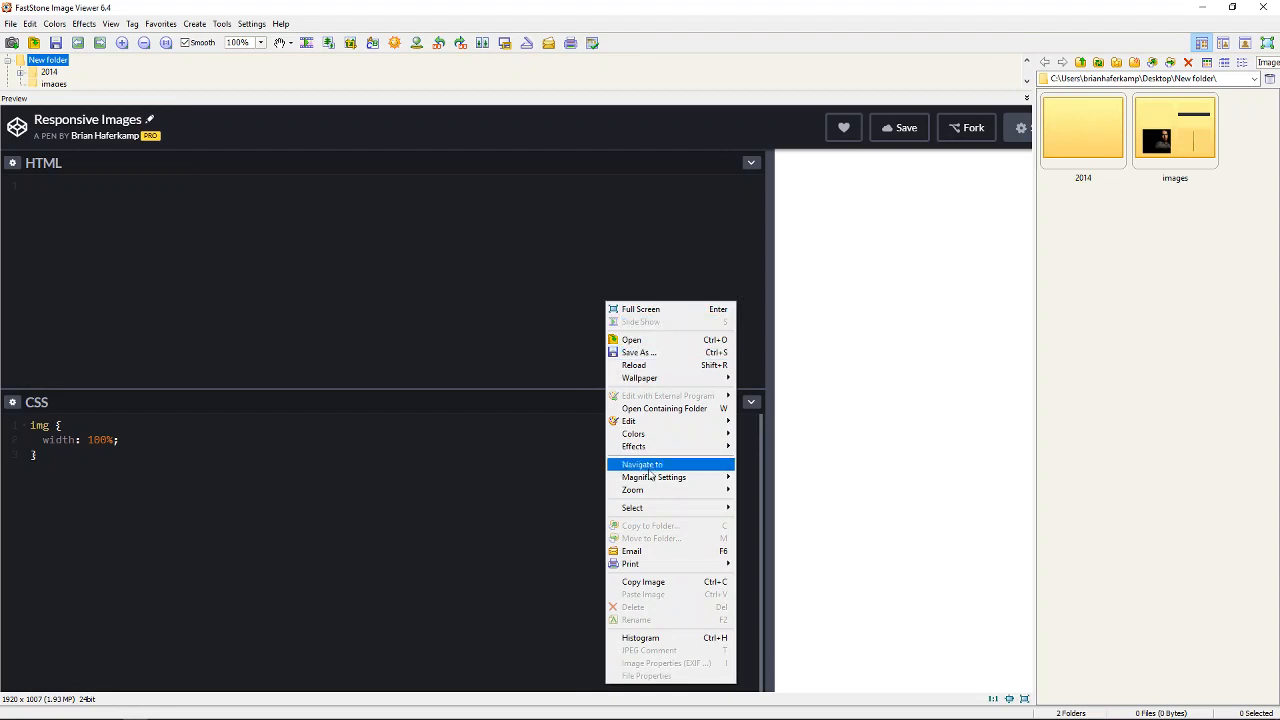
mouse_move(660, 491)
left_click(933, 405)
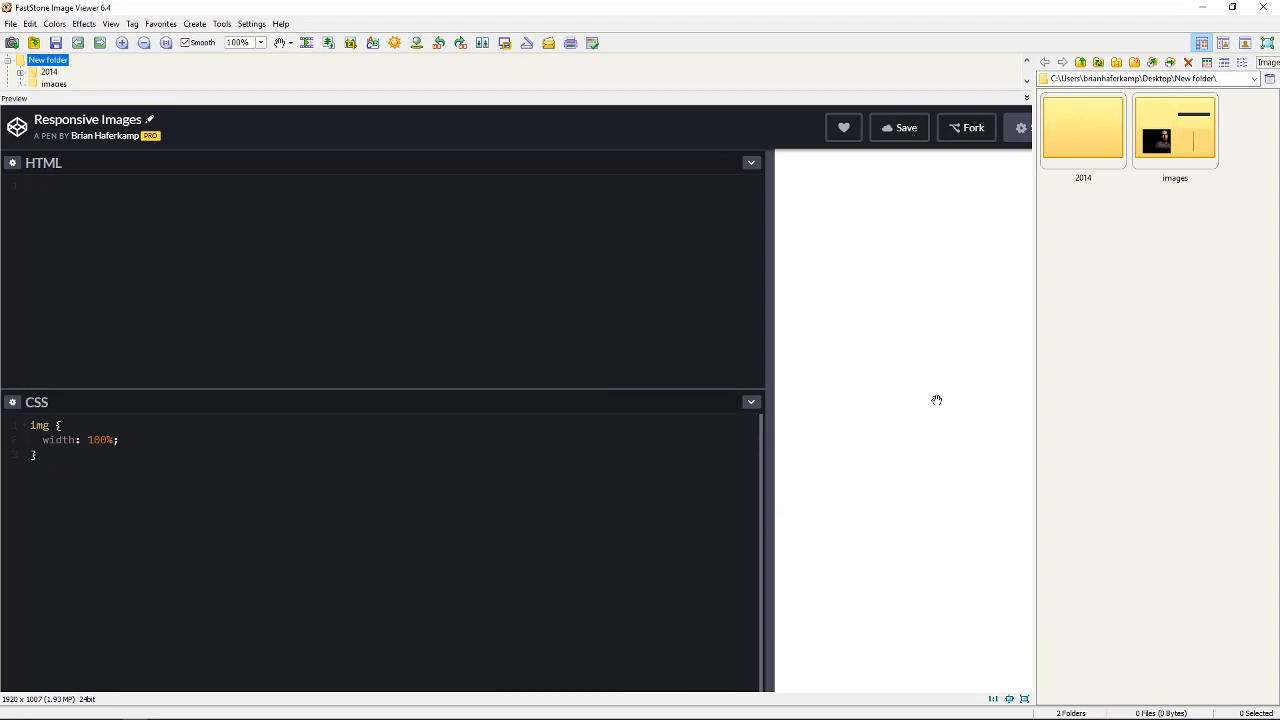
left_click_drag(937, 397, 368, 448)
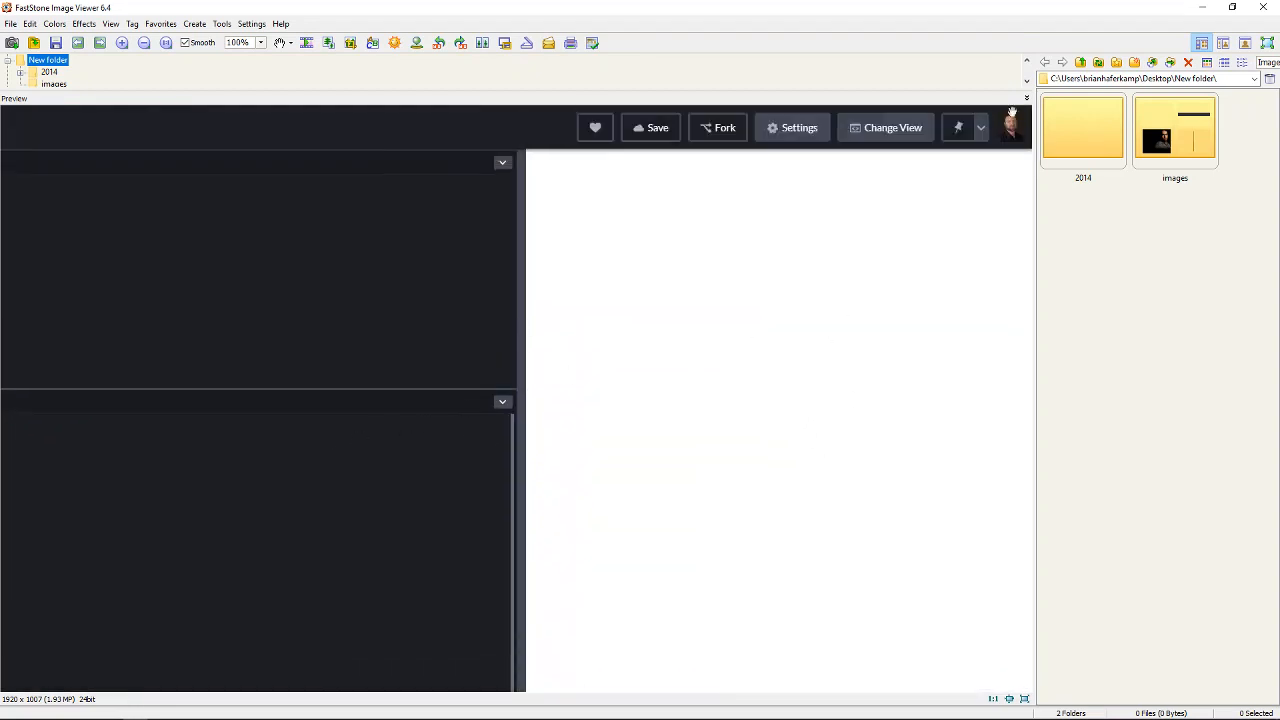
left_click_drag(540, 592, 794, 306)
right_click(591, 383)
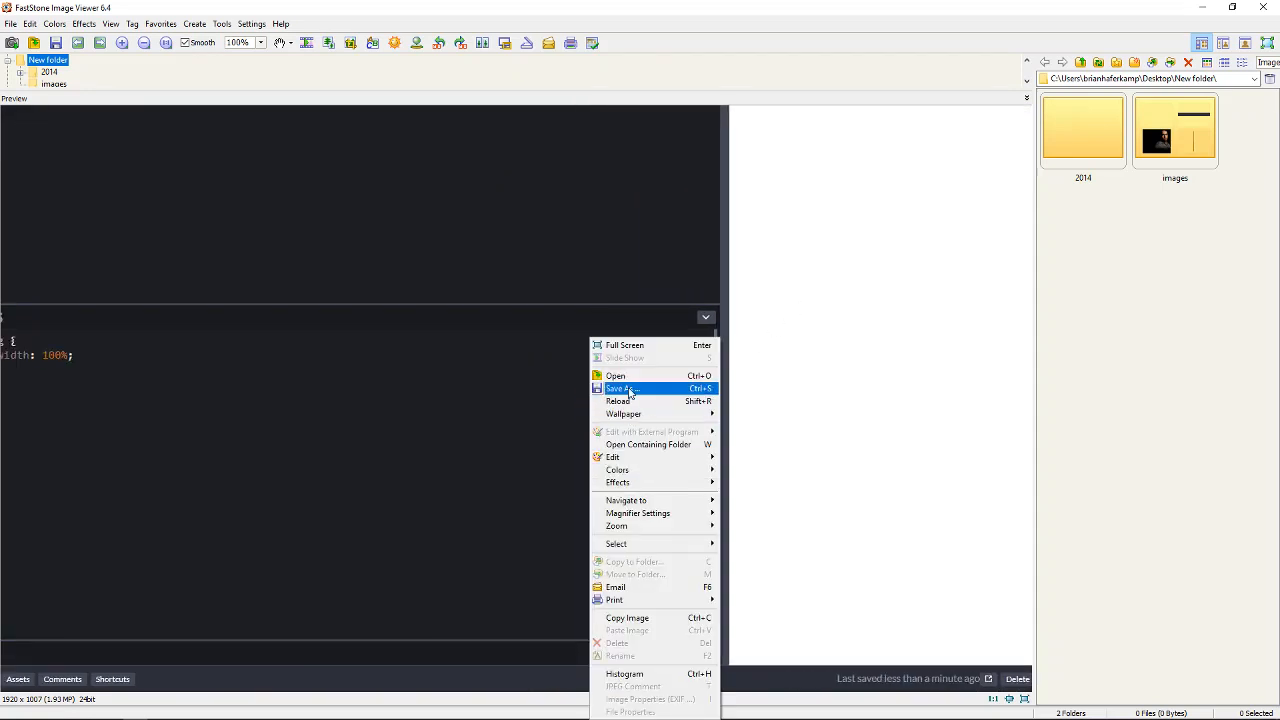
left_click(825, 412)
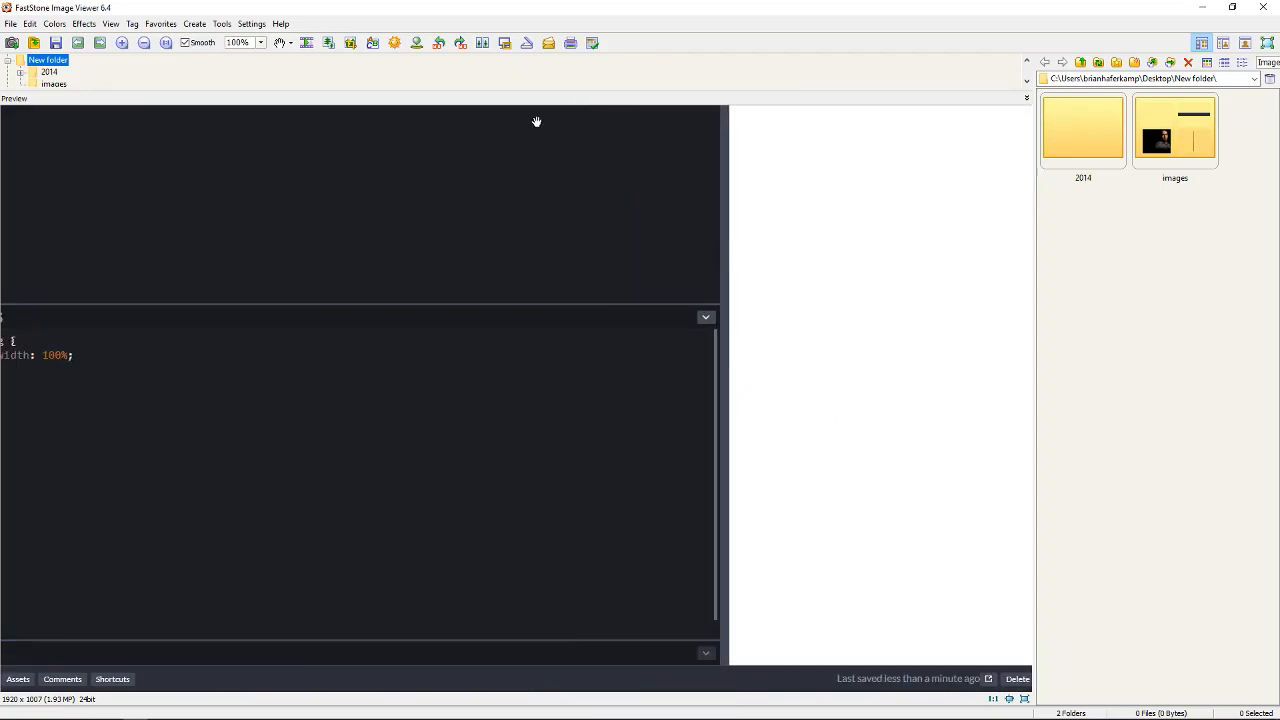
left_click(505, 43)
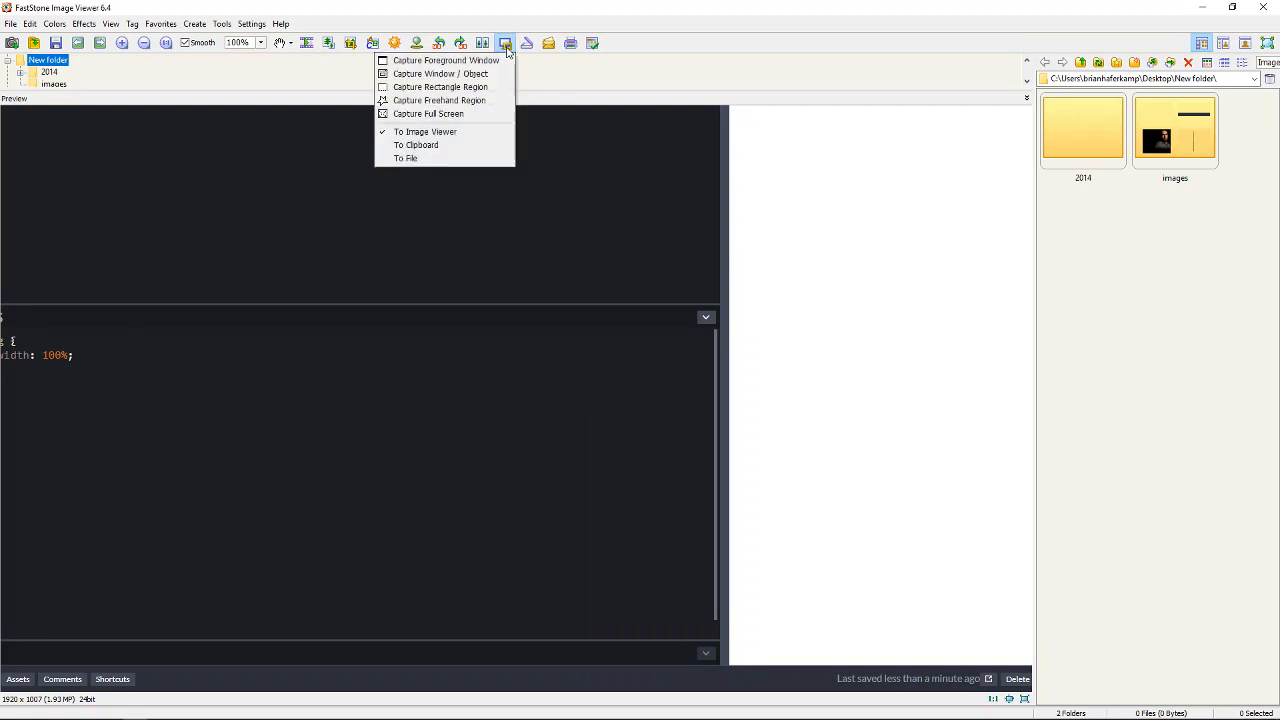
left_click(507, 50)
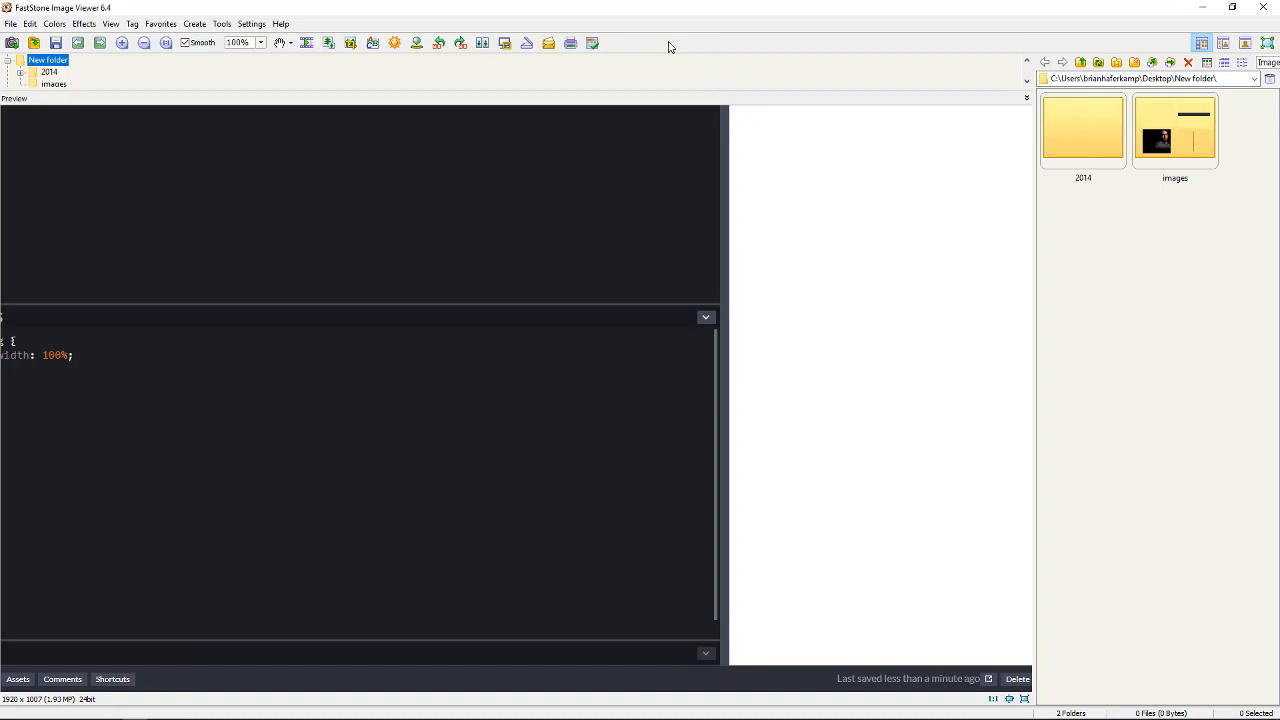
Enlarge the folder tree area and open the Desktop folder.
scroll(158, 80, "up", 1)
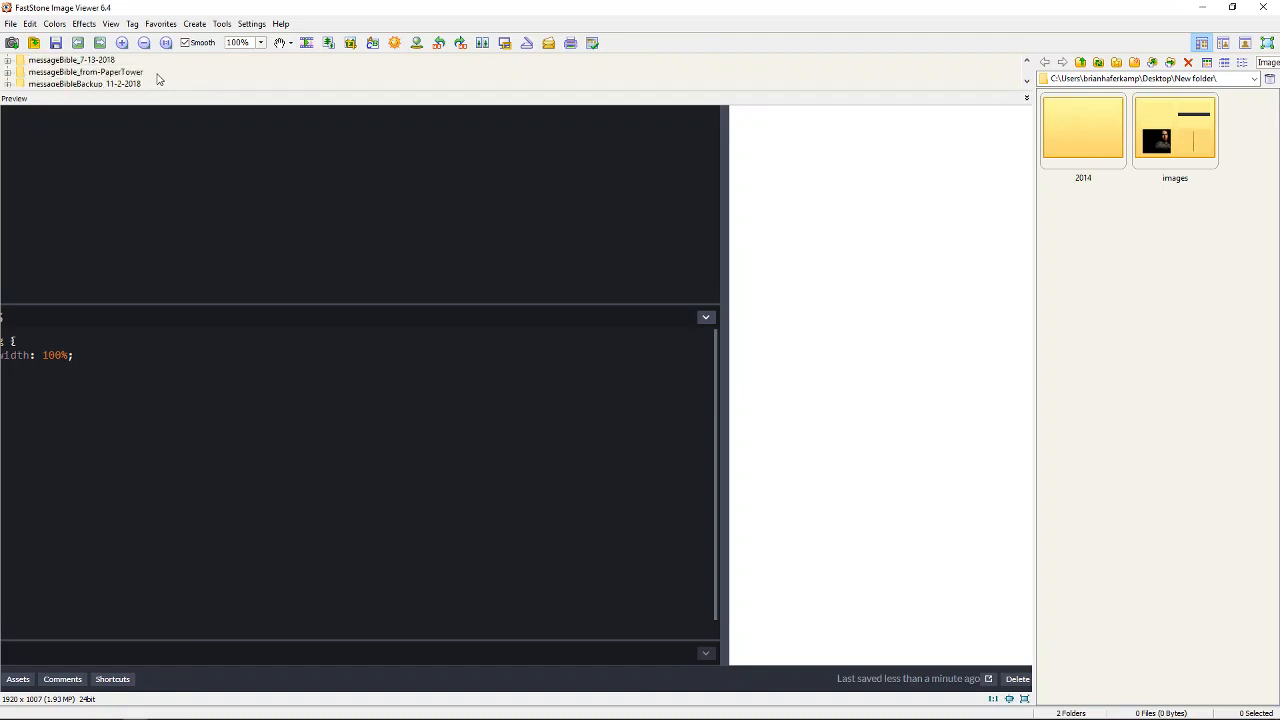
scroll(158, 80, "up", 3)
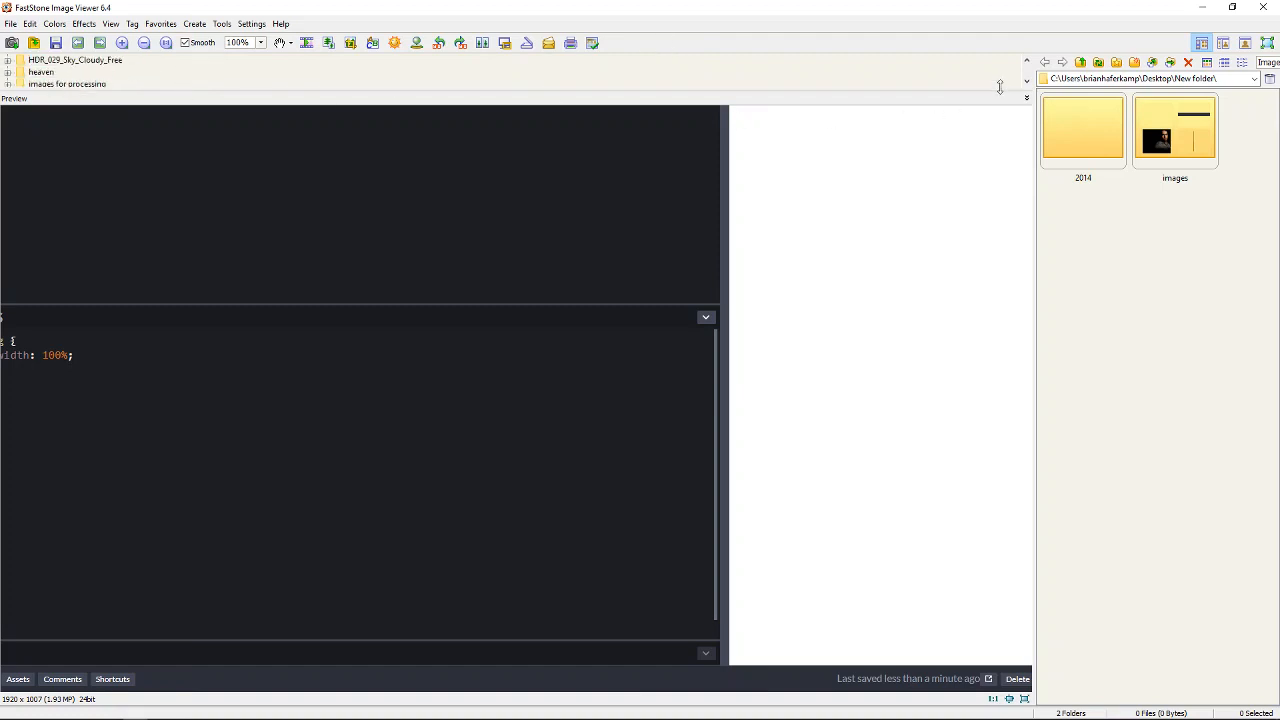
left_click_drag(999, 87, 982, 199)
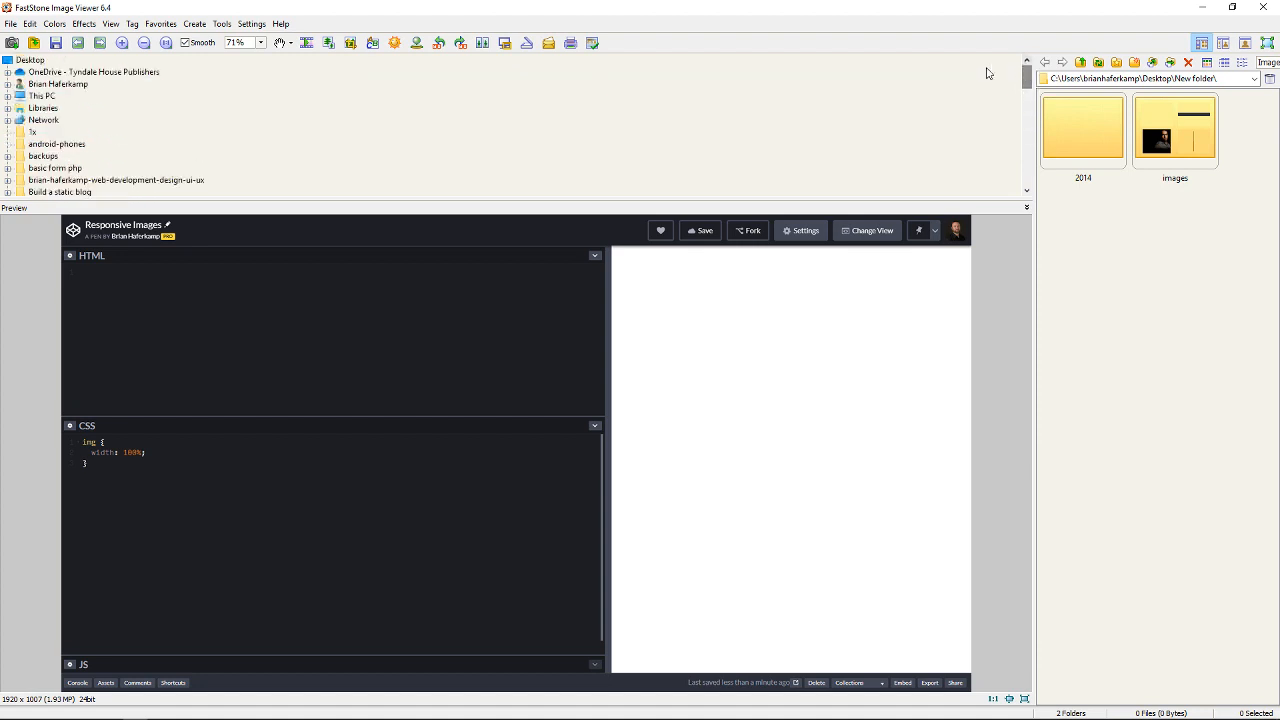
left_click(30, 60)
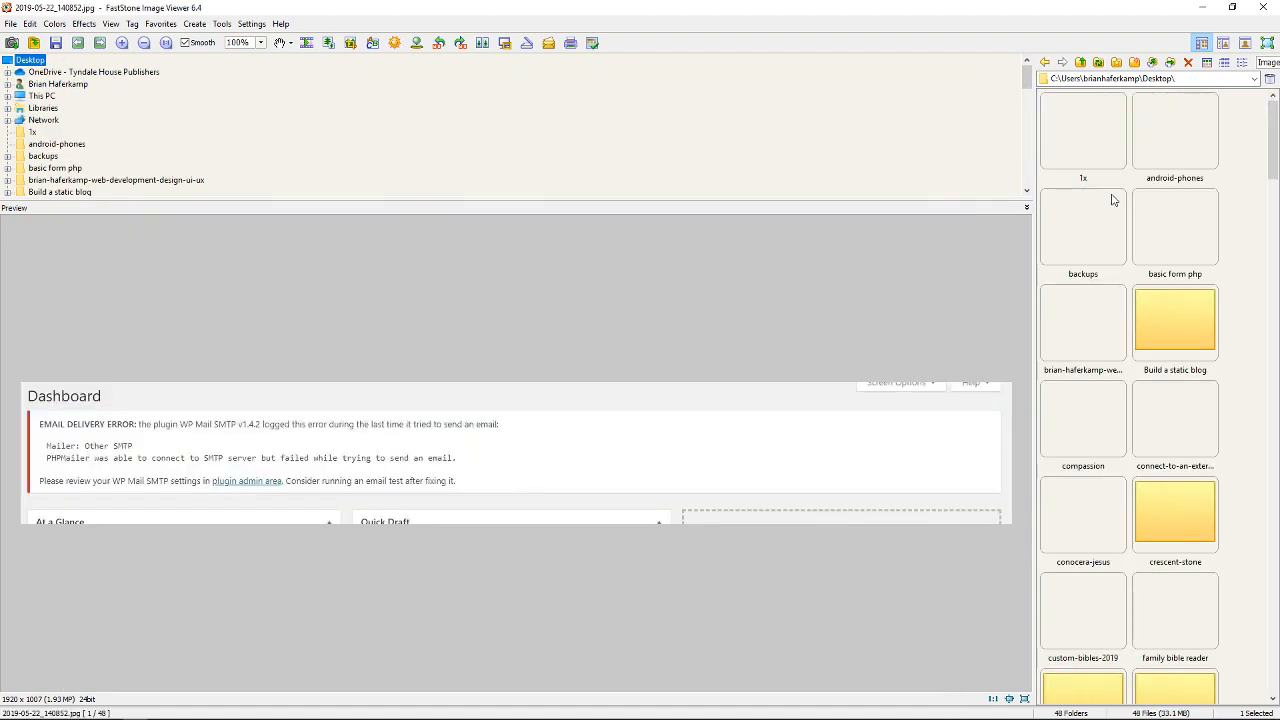
left_click(1274, 470)
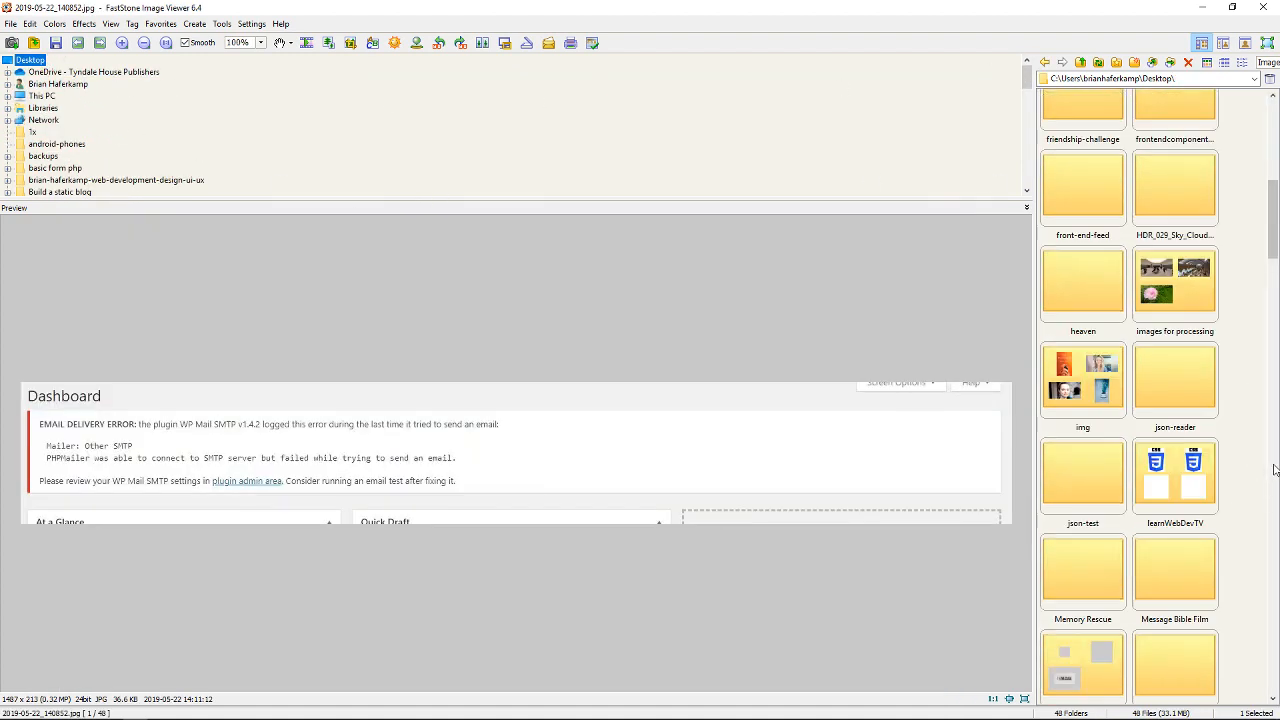
double_click(1180, 290)
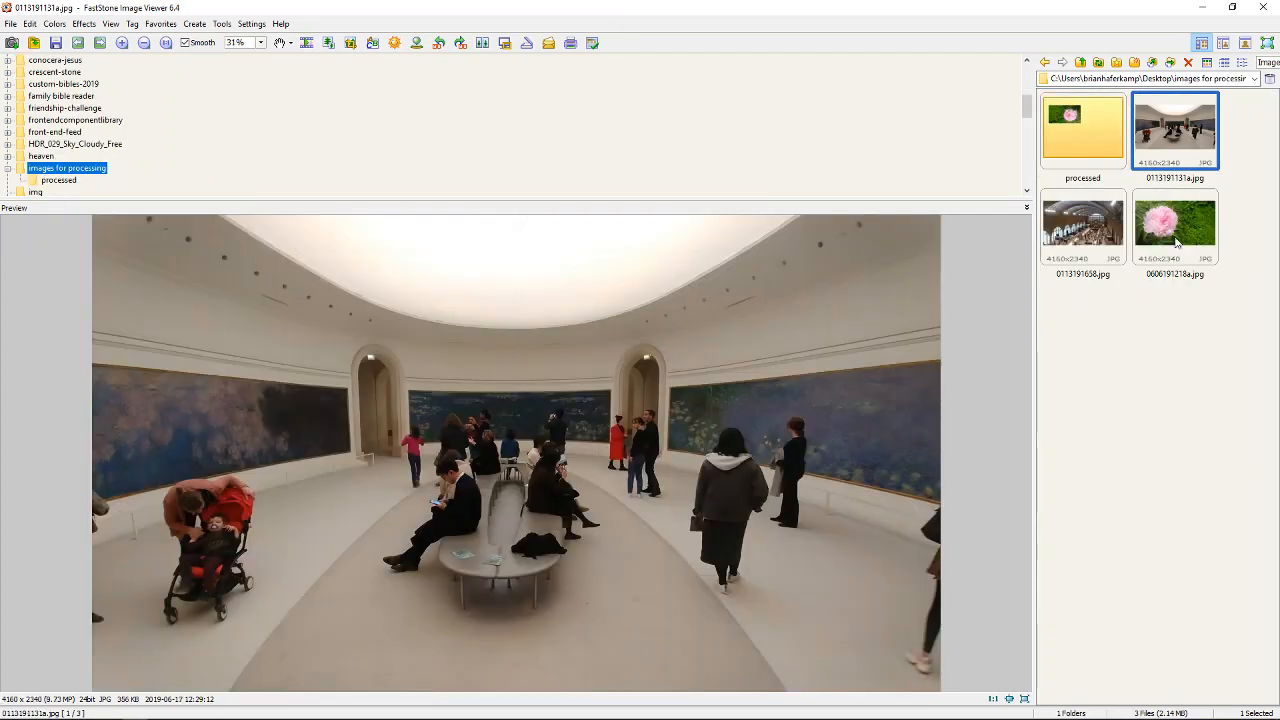
left_click(1176, 240)
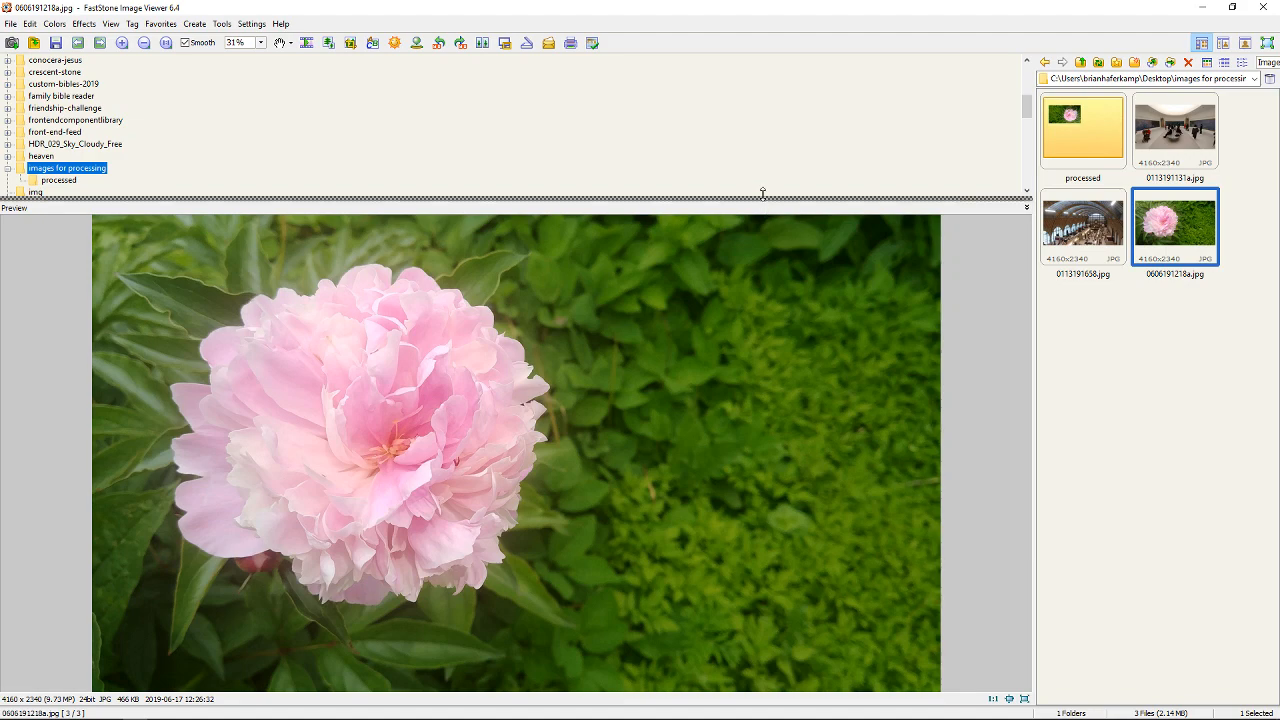
left_click_drag(762, 193, 762, 78)
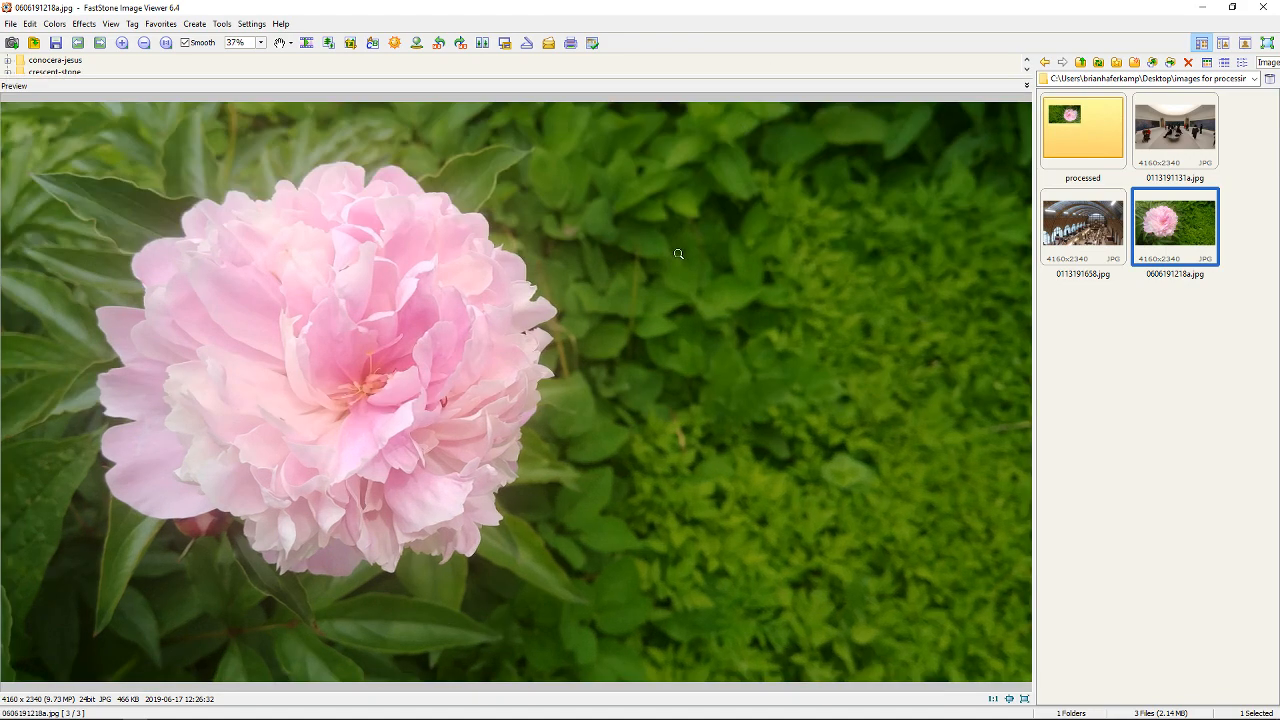